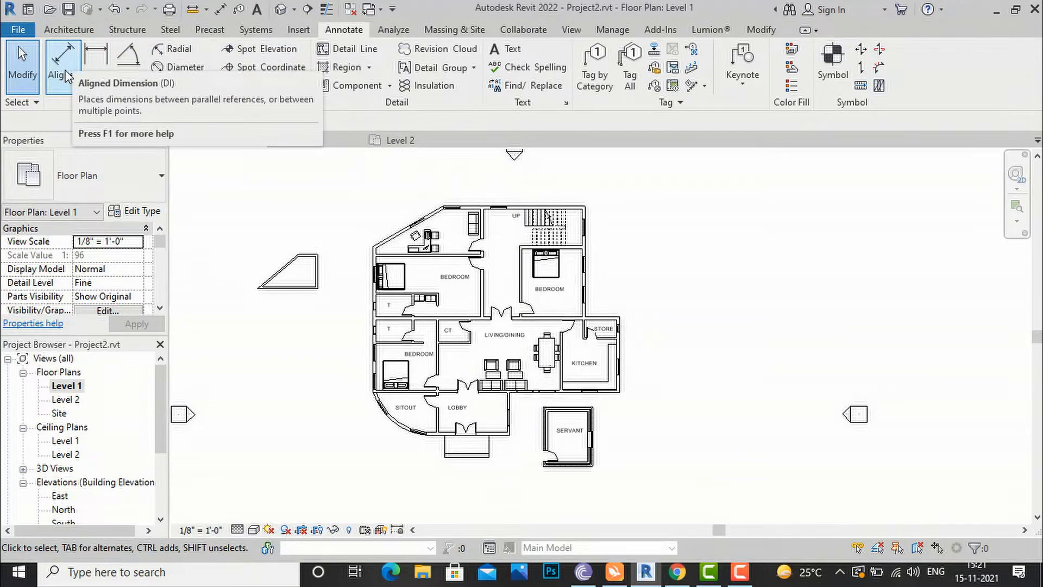
Examine the Aligned Dimension's wall reference choices and its Entire Walls and Individual References pick modes.
left_click(66, 75)
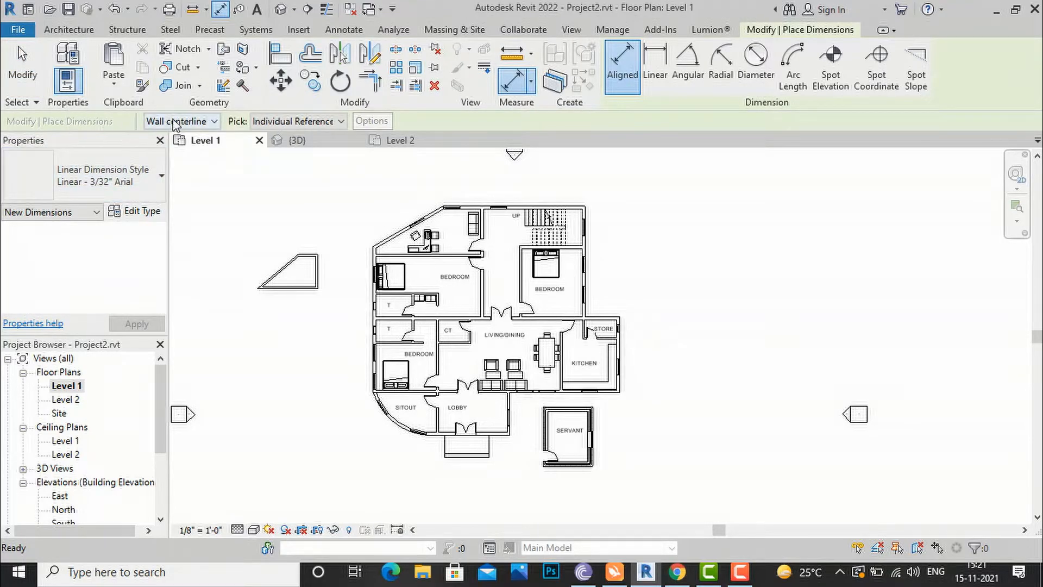
left_click(187, 121)
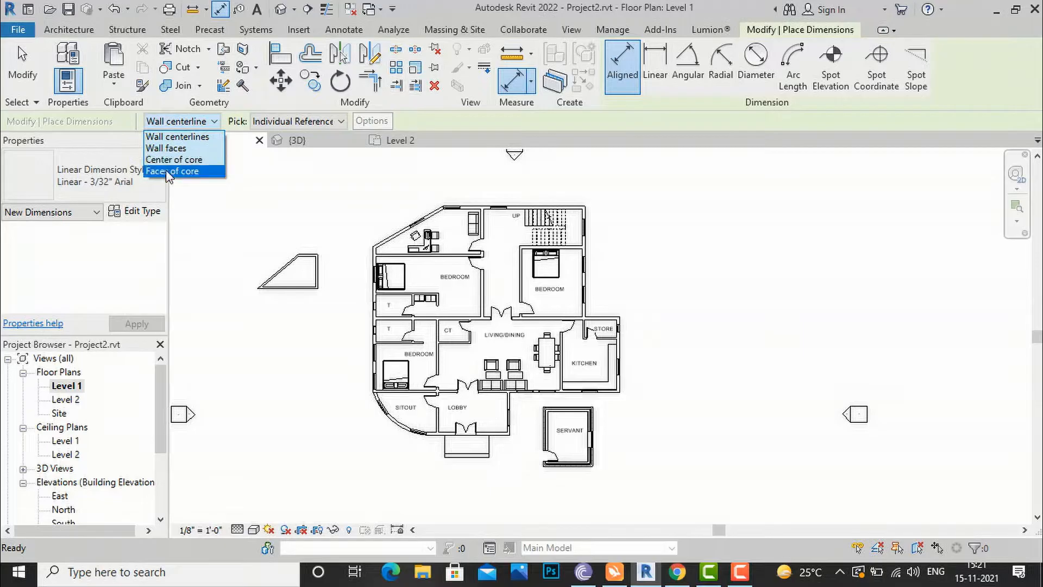
left_click(296, 157)
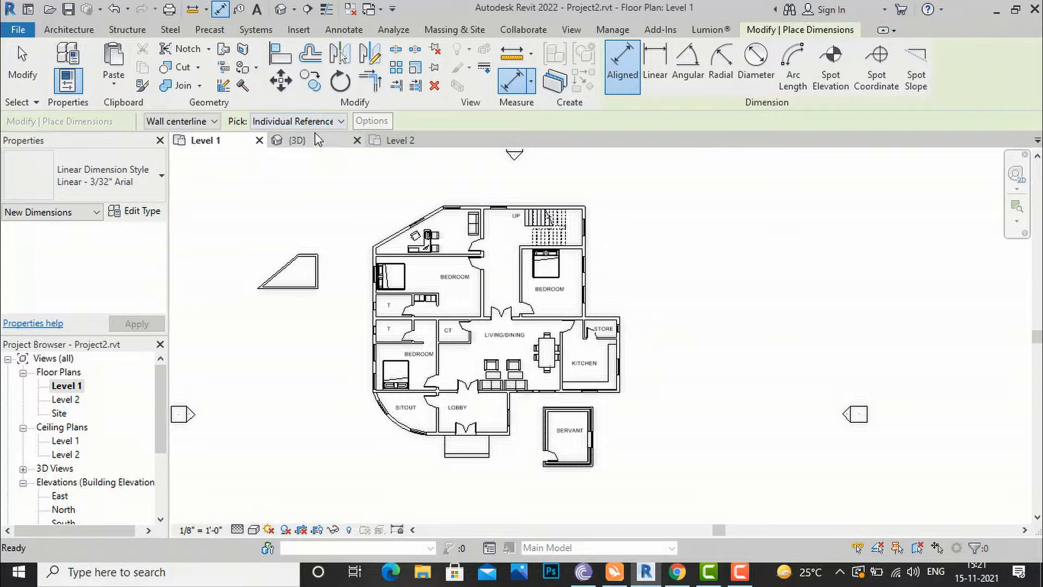
key("Escape")
left_click(63, 60)
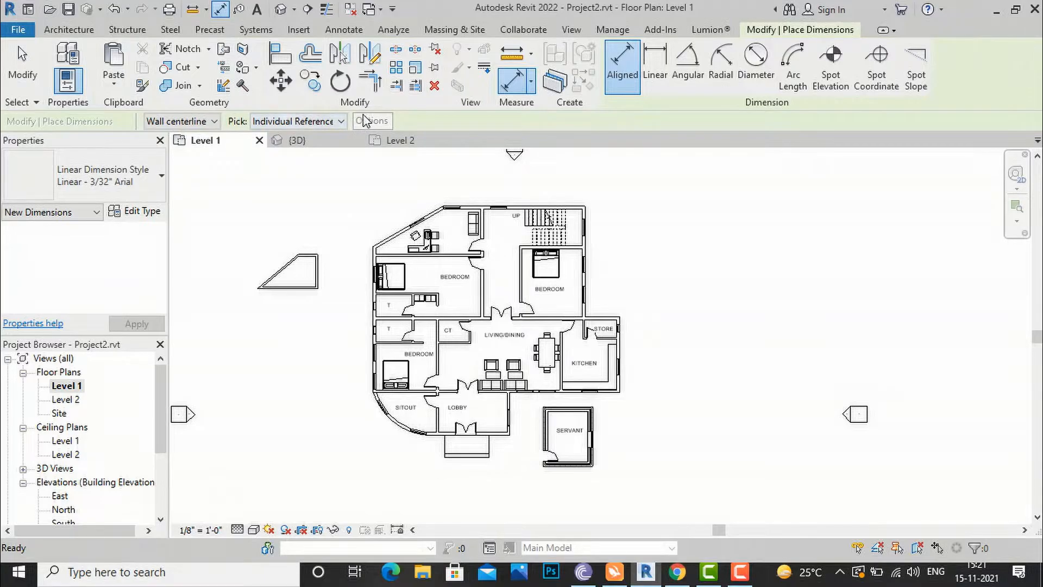
left_click(328, 125)
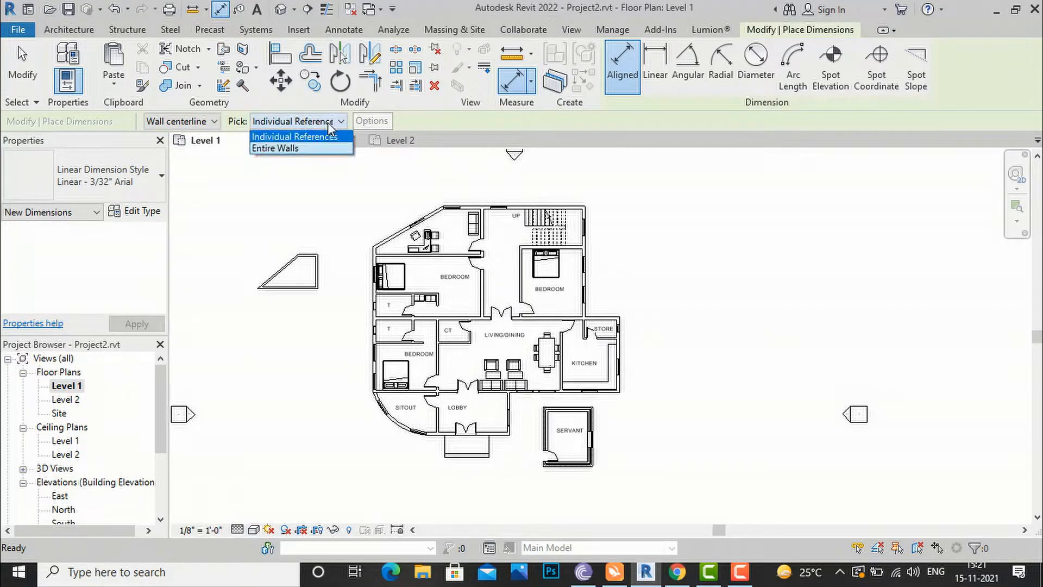
left_click(286, 150)
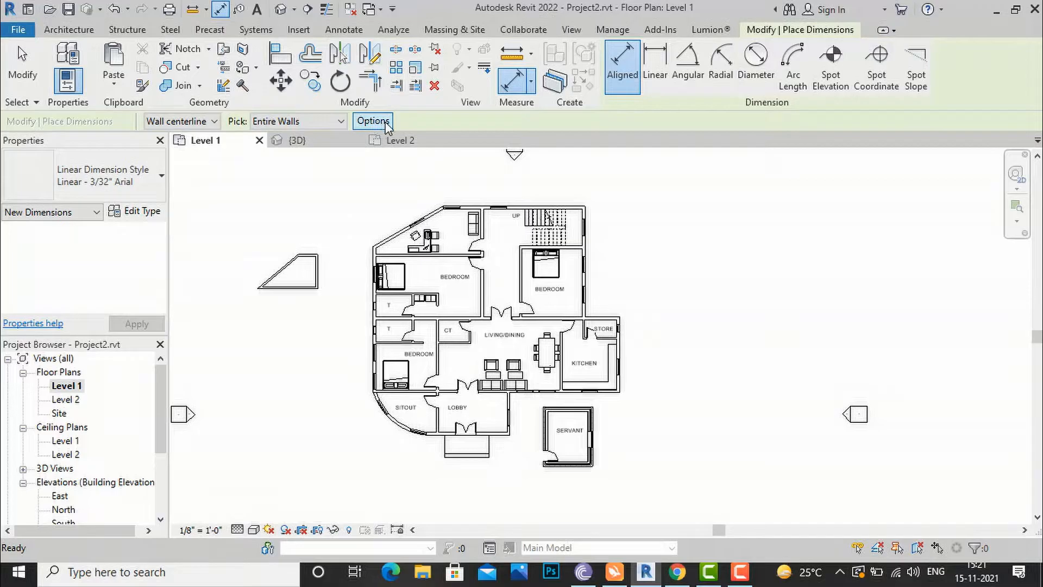
left_click(341, 121)
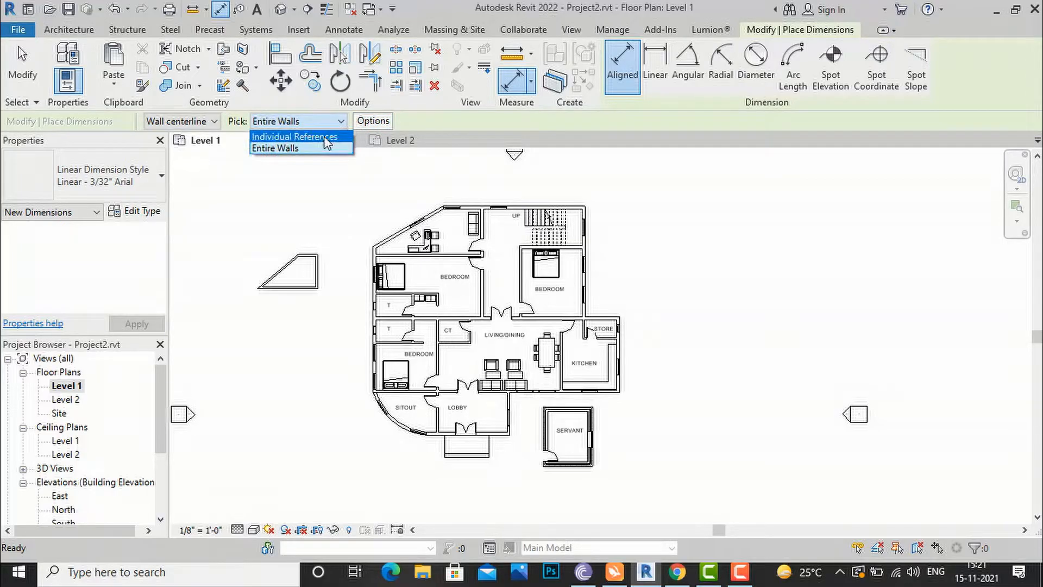
left_click(325, 137)
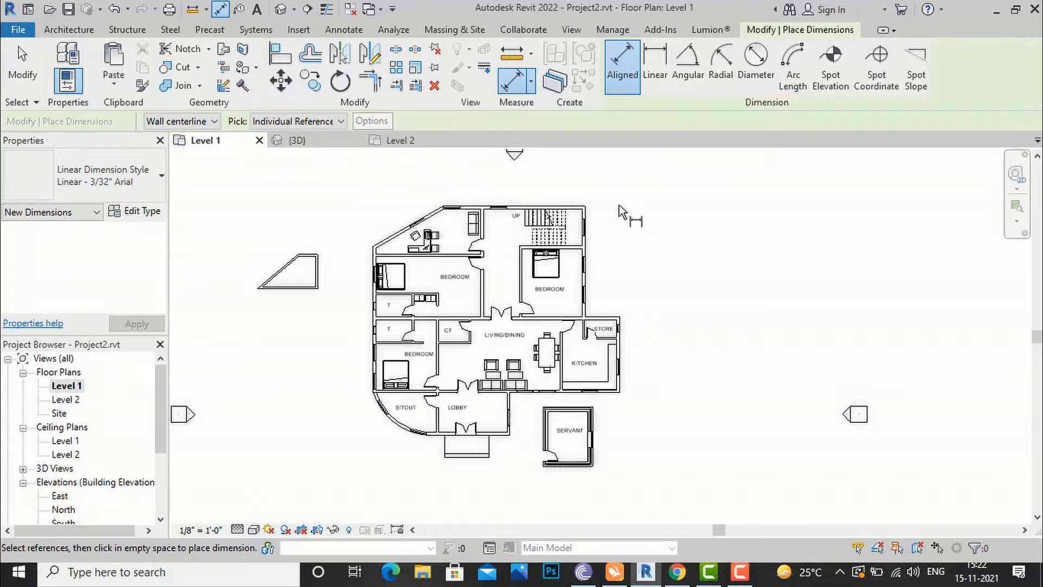
Add an aligned dimension between the centerlines of the staircase area's two horizontal walls, placing it just outside the exterior wall beside the stairs.
scroll(601, 200, "up", 3)
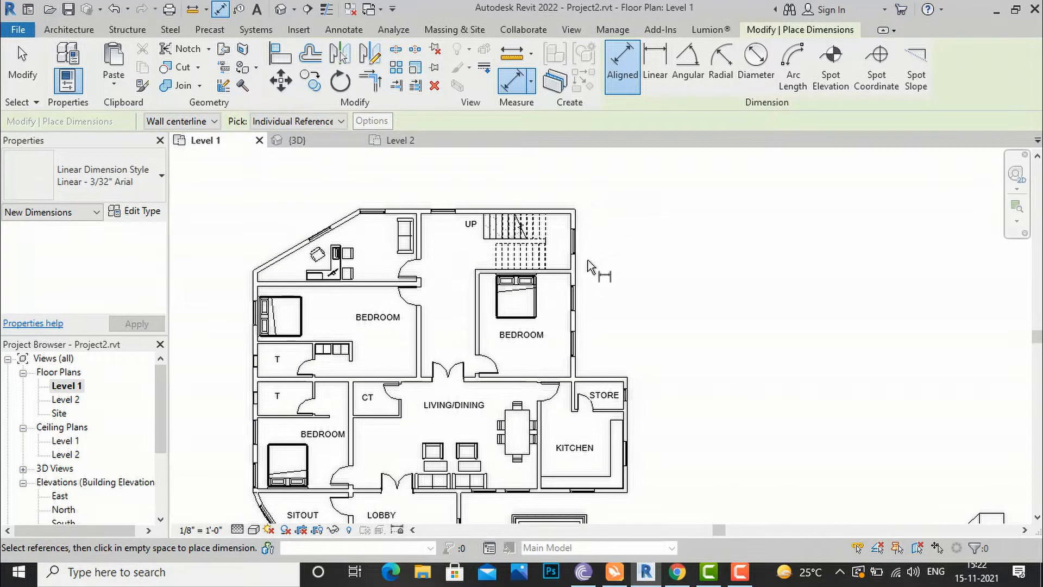
scroll(584, 256, "up", 2)
scroll(542, 182, "up", 2)
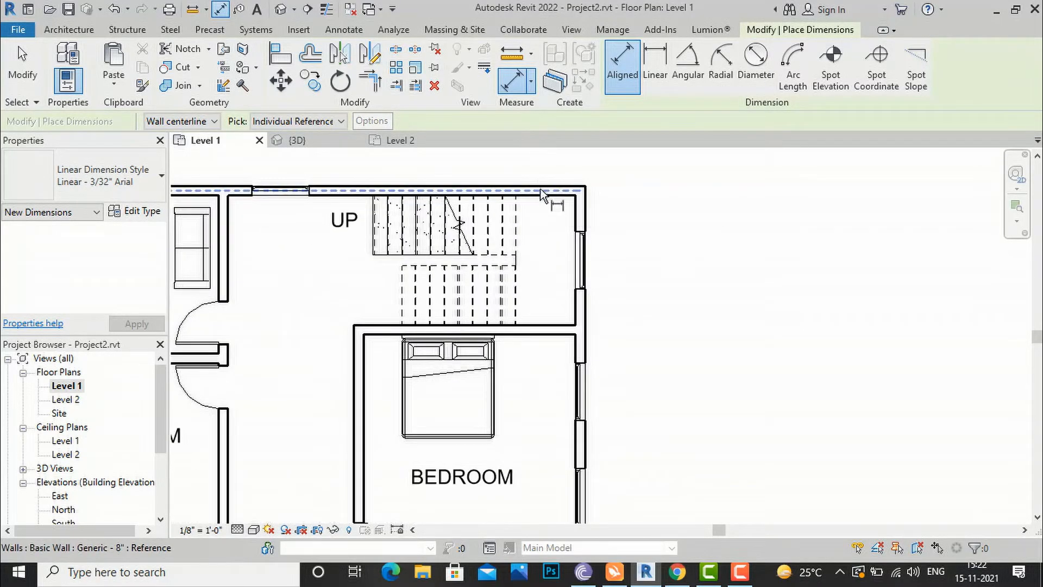
left_click(543, 191)
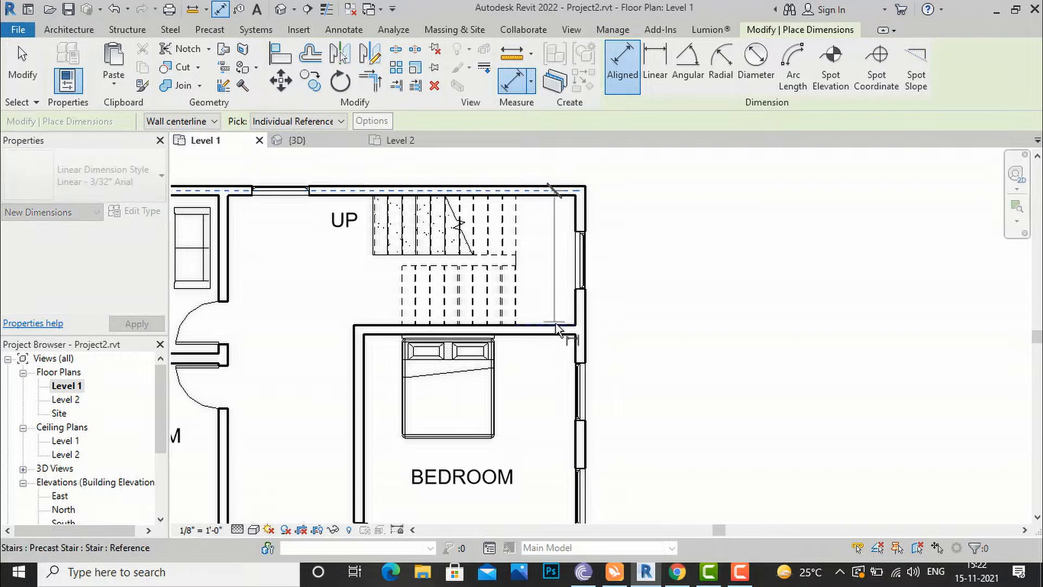
scroll(556, 328, "up", 2)
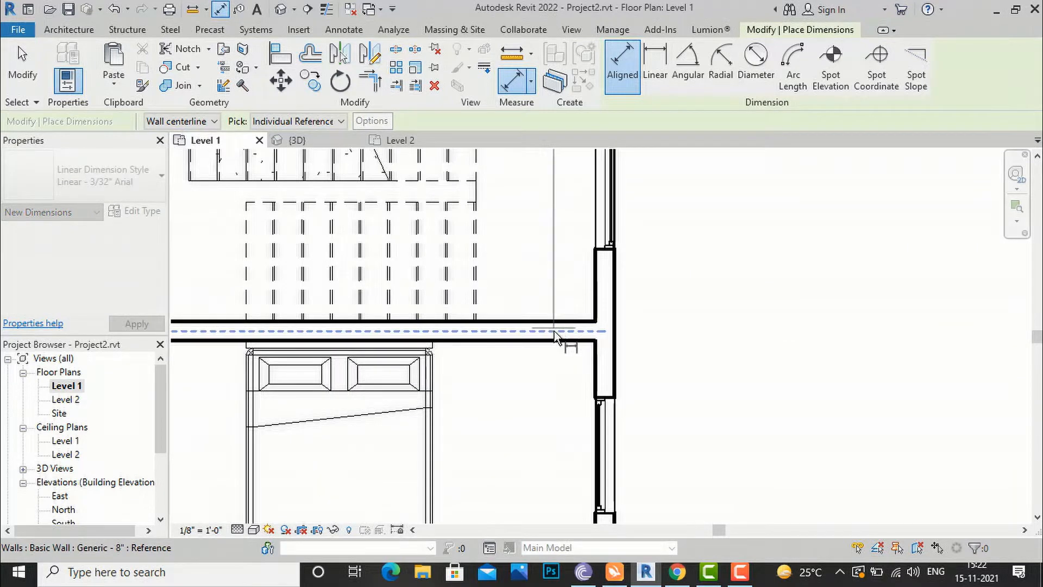
left_click(554, 332)
scroll(551, 361, "down", 2)
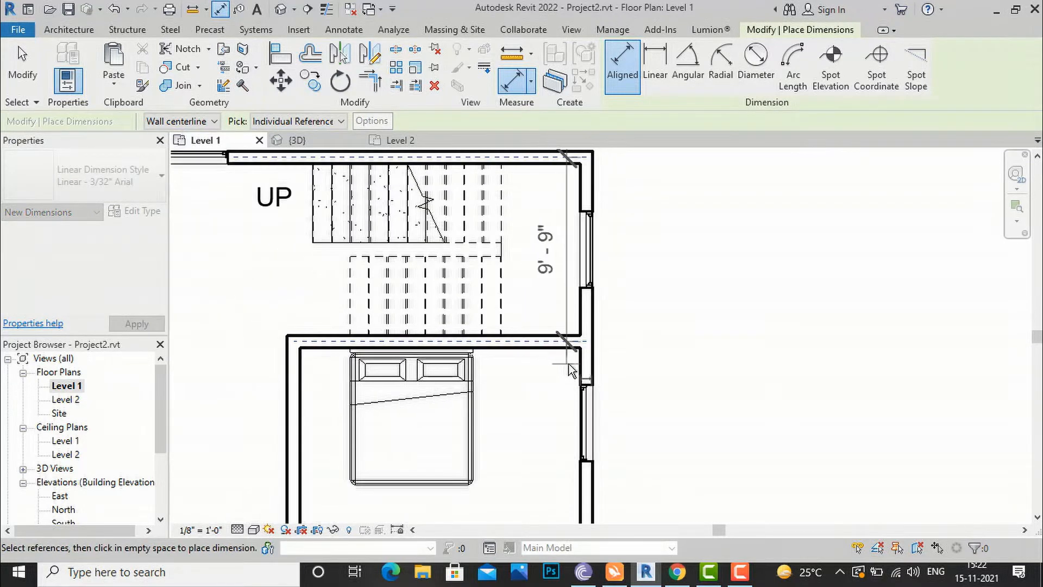
left_click(636, 357)
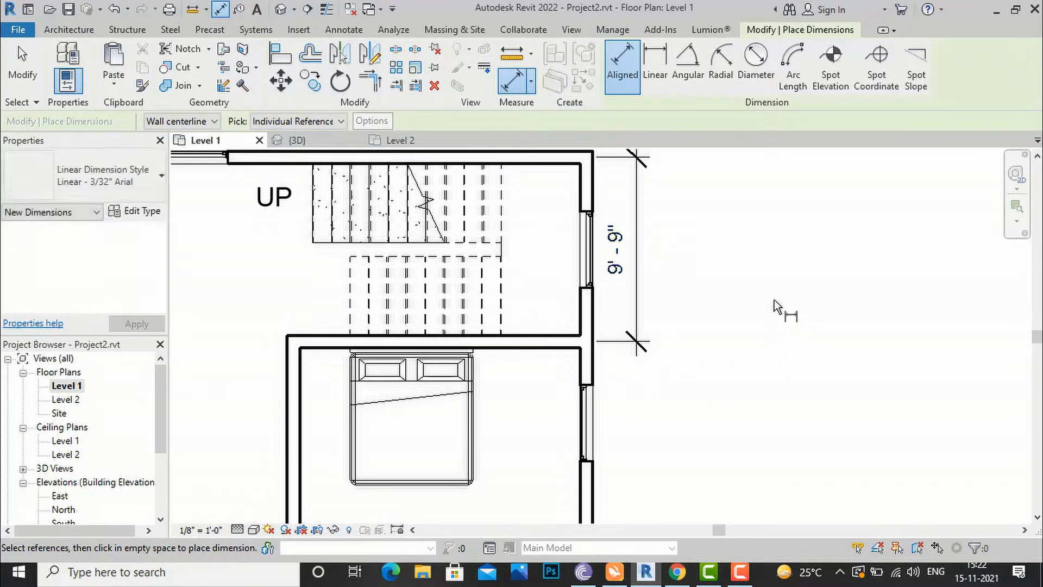
key("Escape")
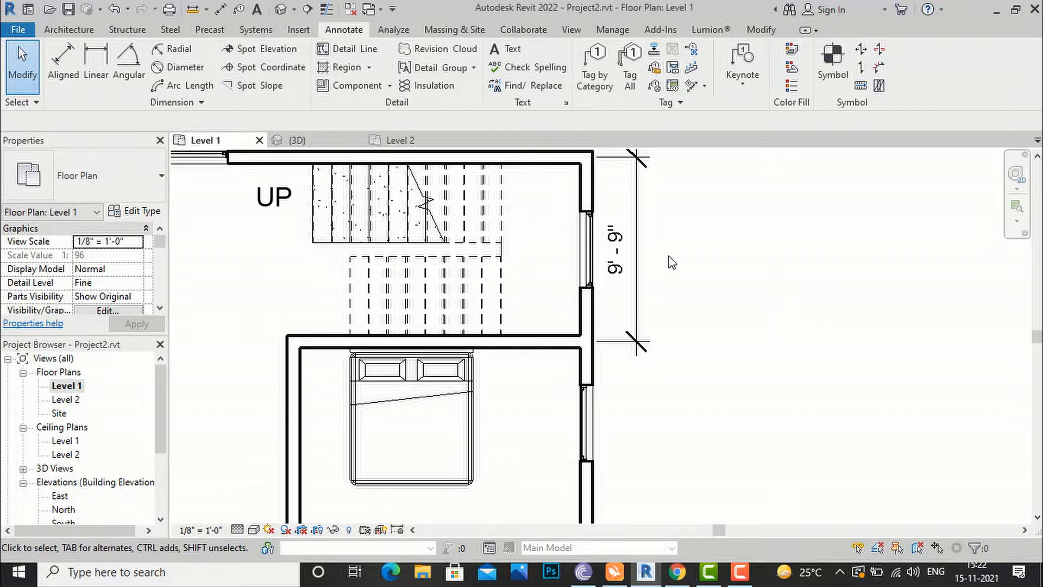
Shift the staircase dimension's upper witness line to the wall's inner and then outer face, and its lower one to the partition's stair-side face.
scroll(665, 315, "down", 1)
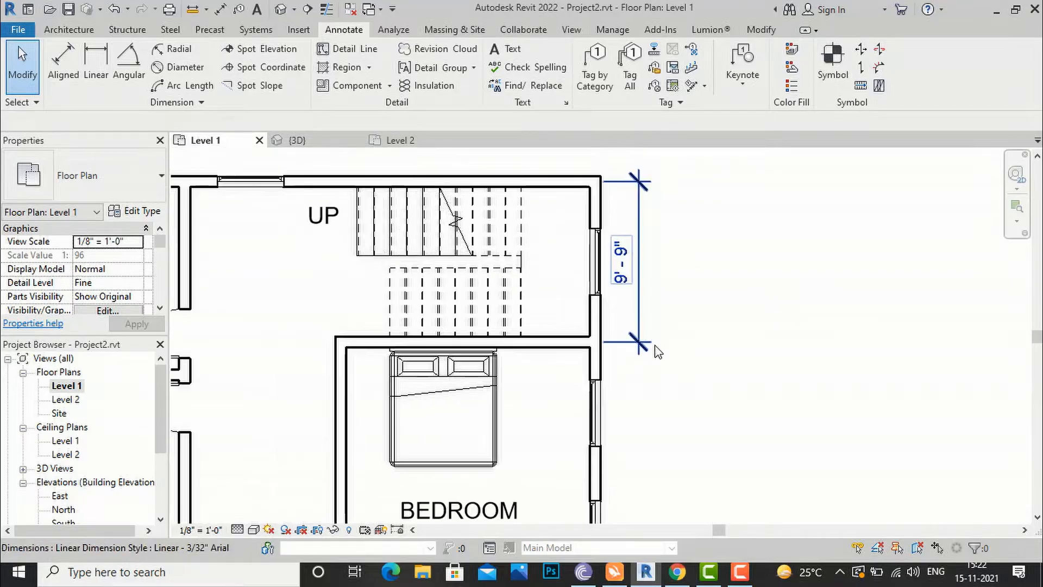
left_click(646, 262)
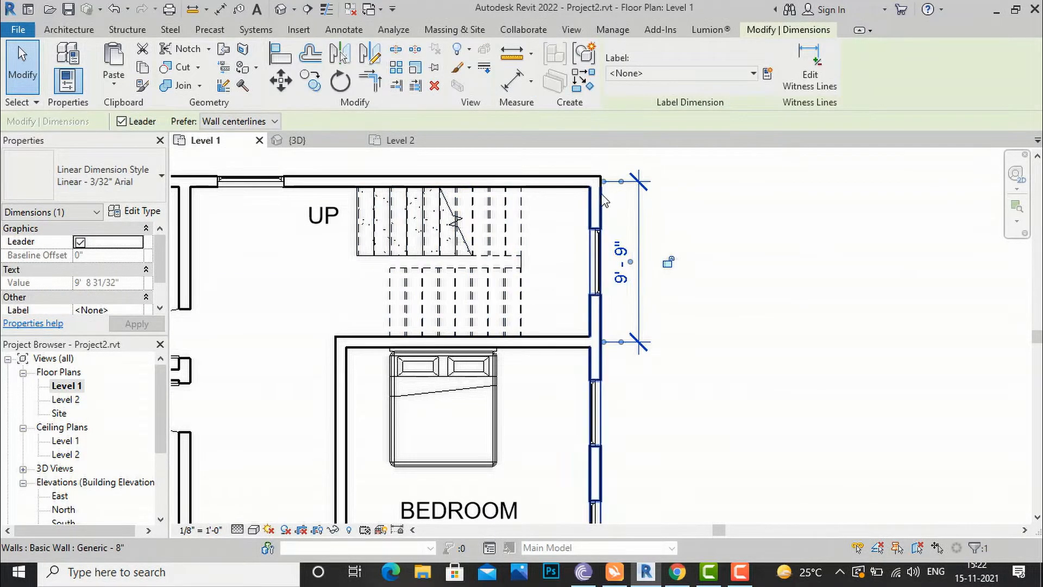
scroll(609, 193, "up", 2)
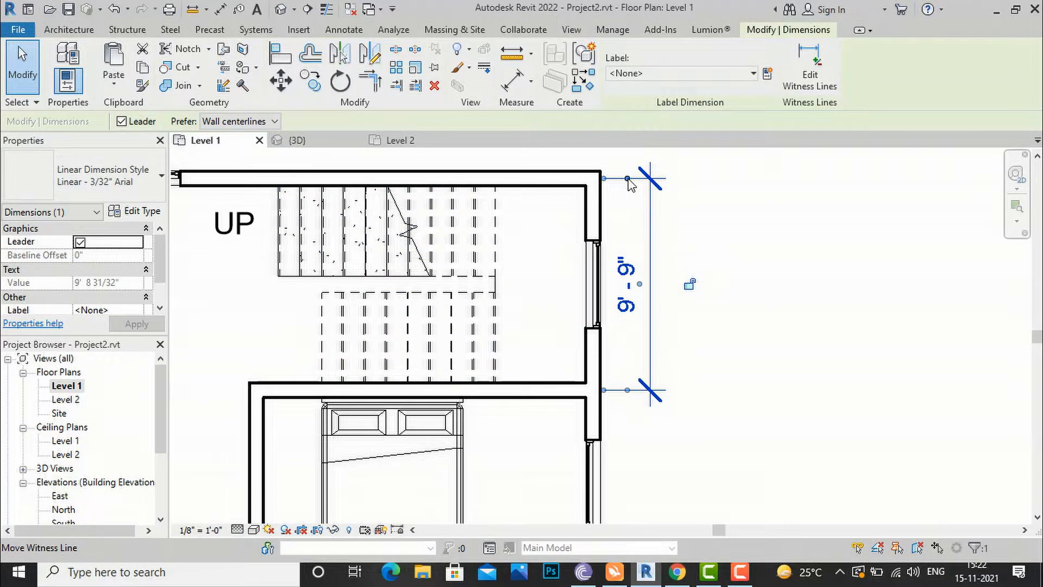
left_click_drag(628, 178, 629, 184)
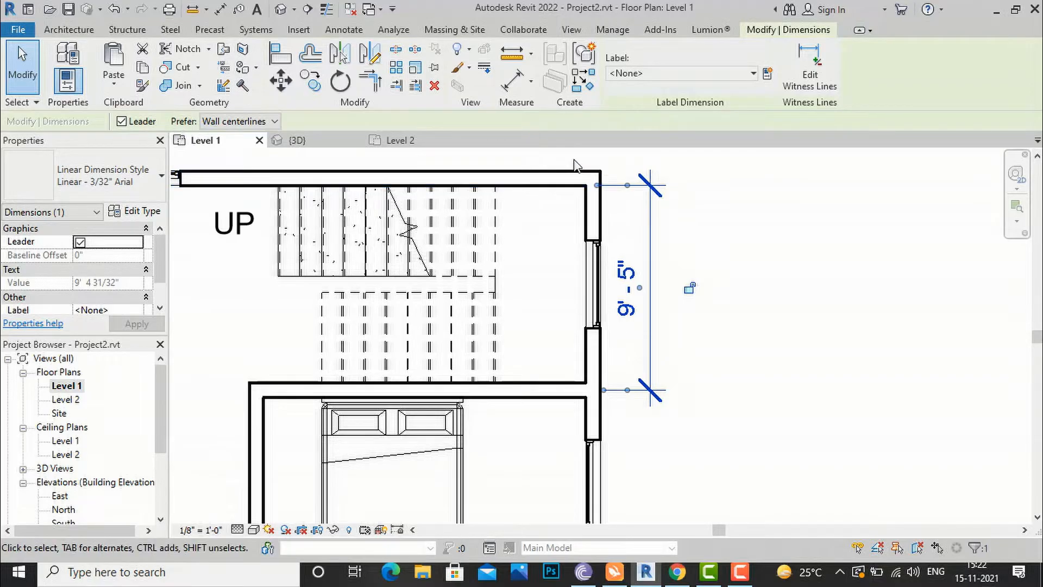
left_click_drag(628, 186, 629, 170)
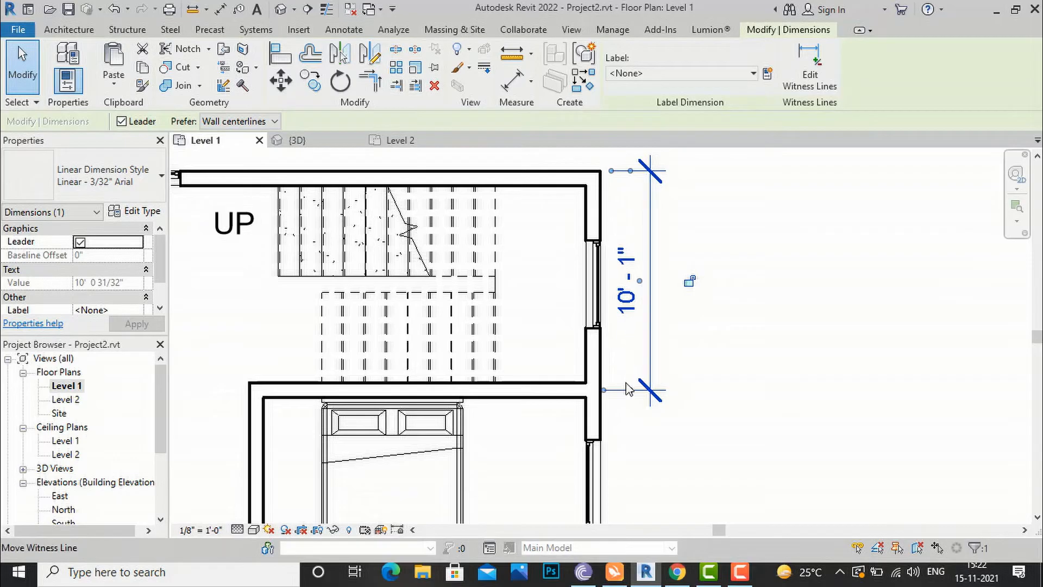
left_click_drag(630, 390, 630, 382)
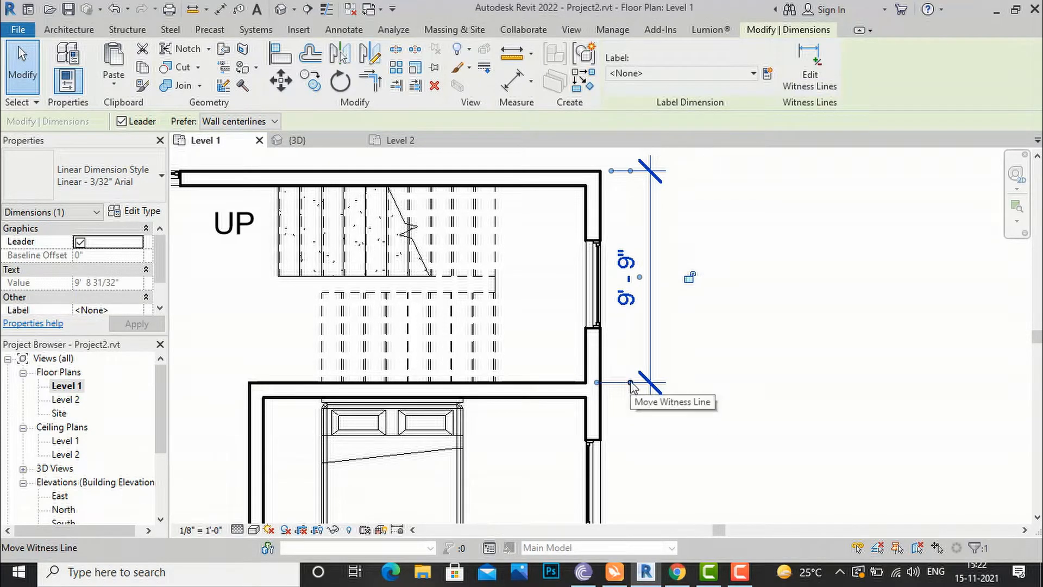
Return both witness lines of the staircase dimension to the wall centerlines and deselect it.
left_click(631, 383)
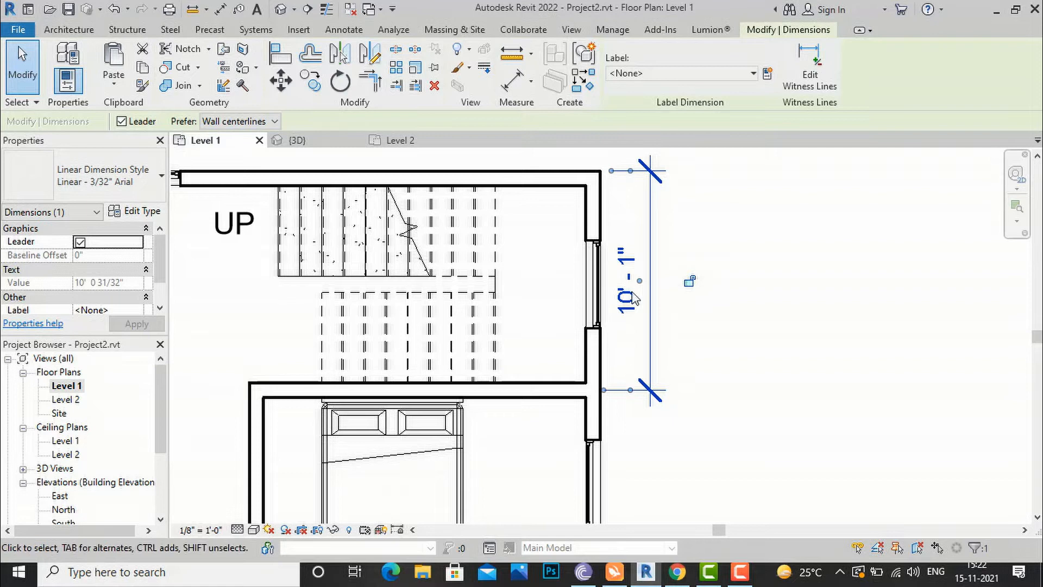
left_click(630, 172)
left_click(712, 235)
Add an overall aligned dimension using Wall faces, from the staircase's exterior wall to the kitchen's outer wall, placed beyond the kitchen side.
scroll(685, 176, "down", 5)
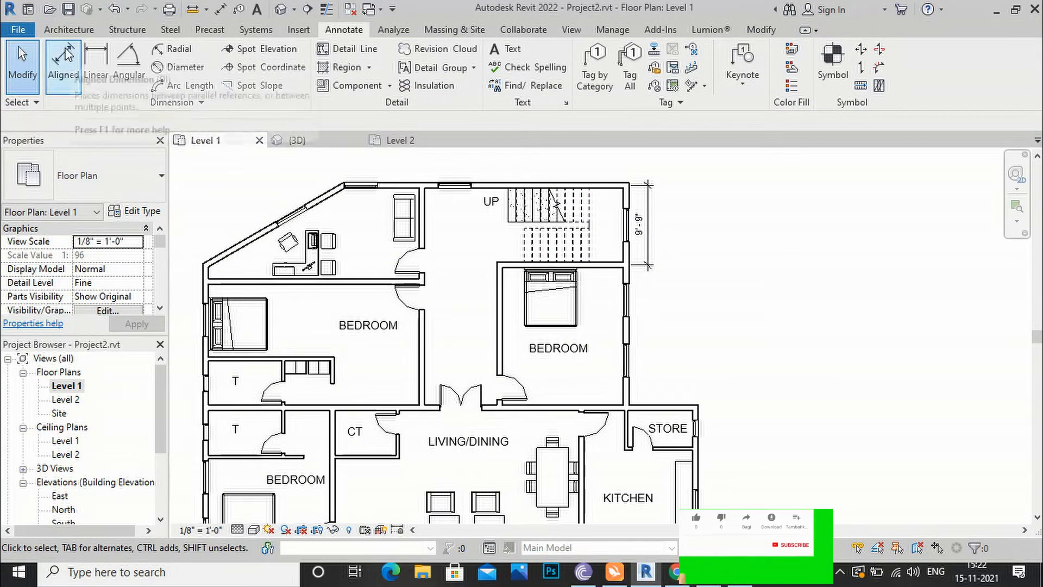
left_click(63, 59)
left_click(182, 121)
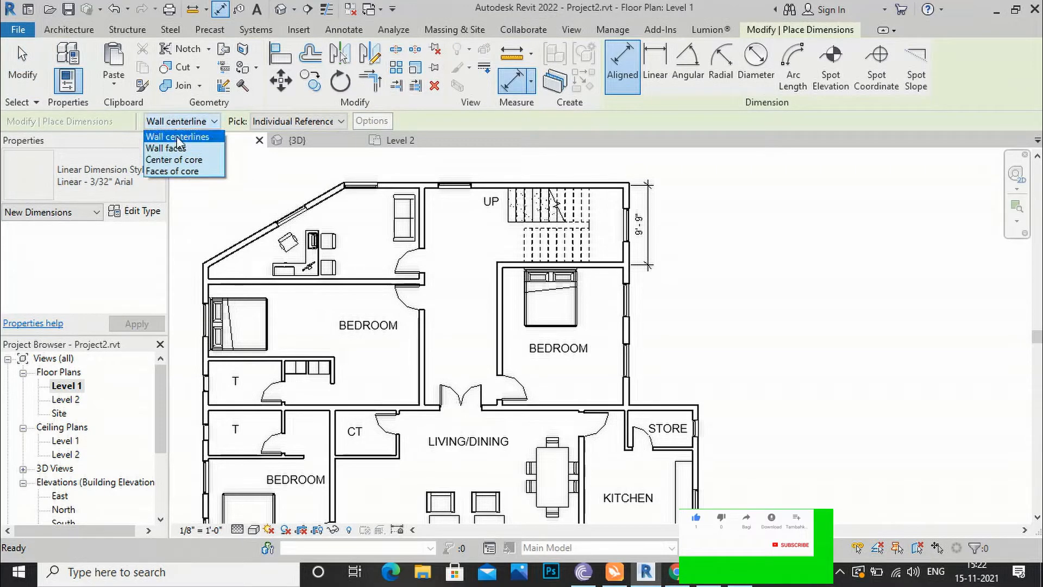
left_click(180, 148)
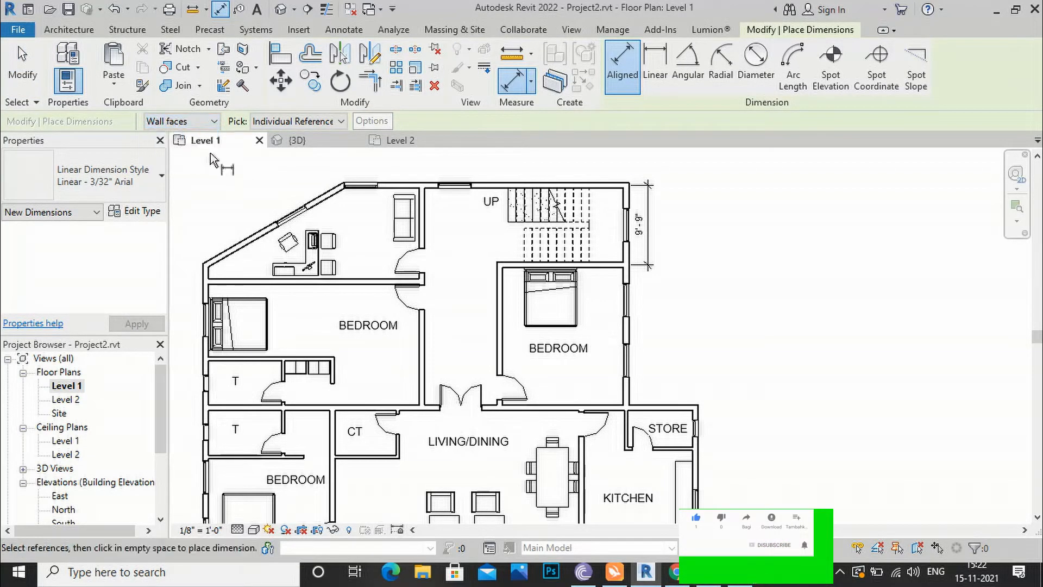
scroll(644, 171, "up", 2)
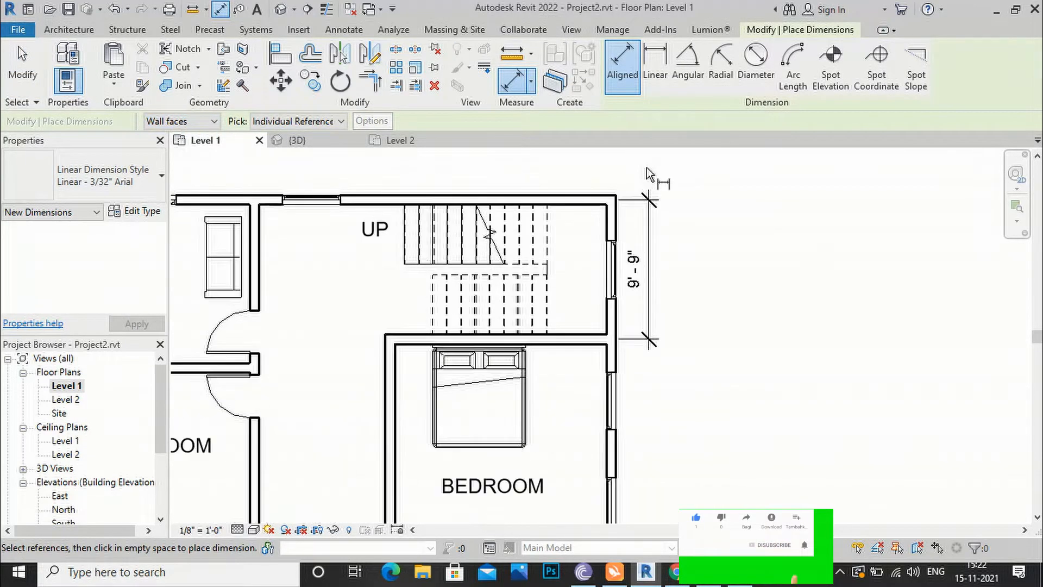
left_click(607, 200)
scroll(644, 178, "down", 2)
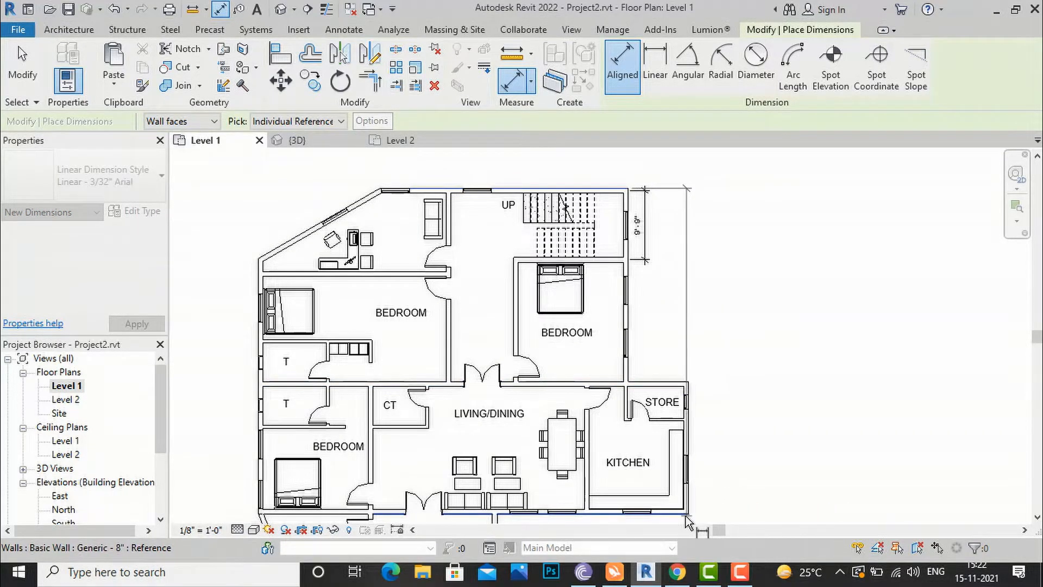
left_click(686, 520)
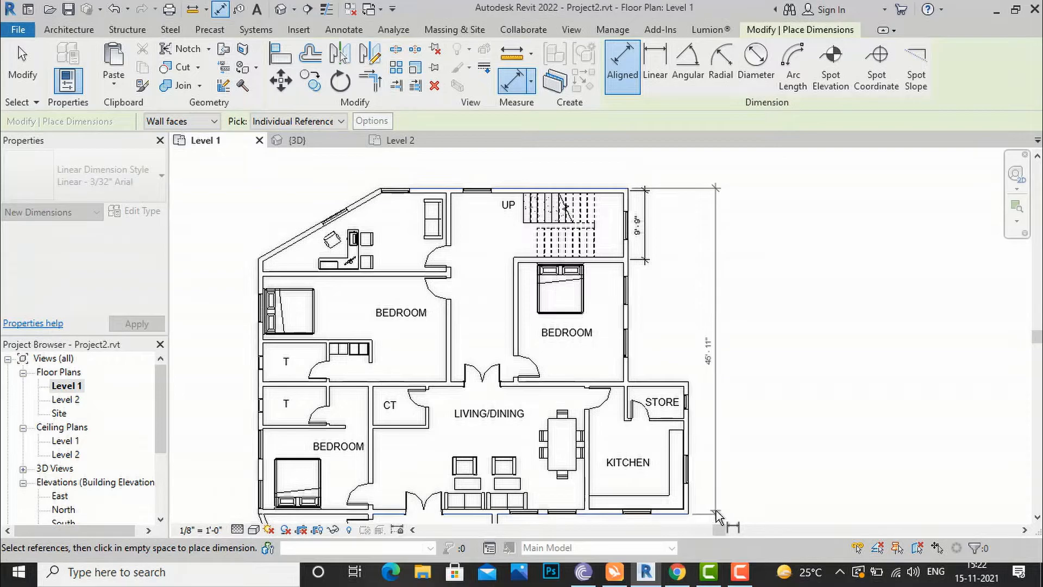
left_click(718, 515)
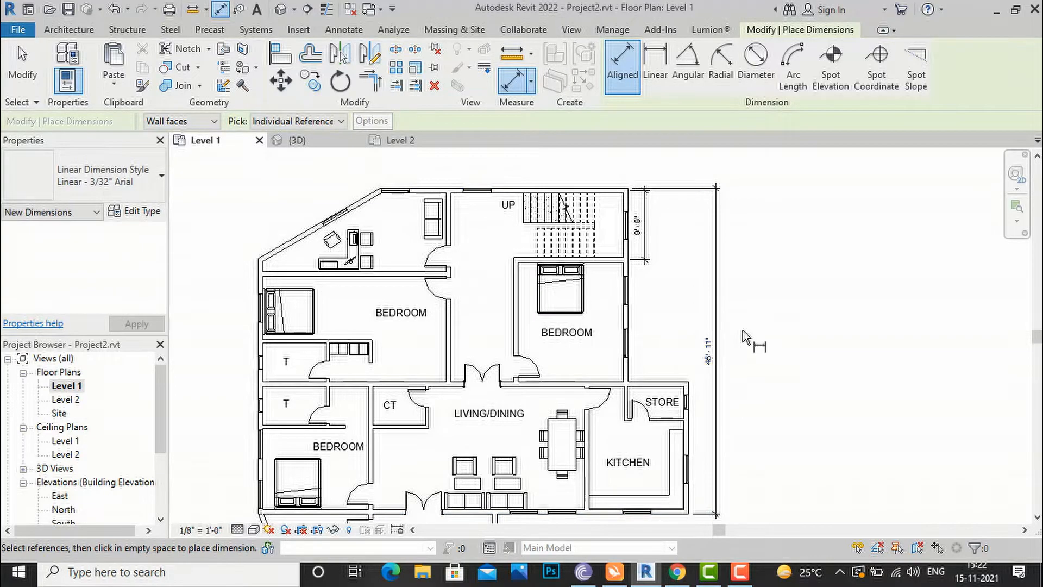
scroll(745, 340, "up", 2)
scroll(605, 328, "down", 2)
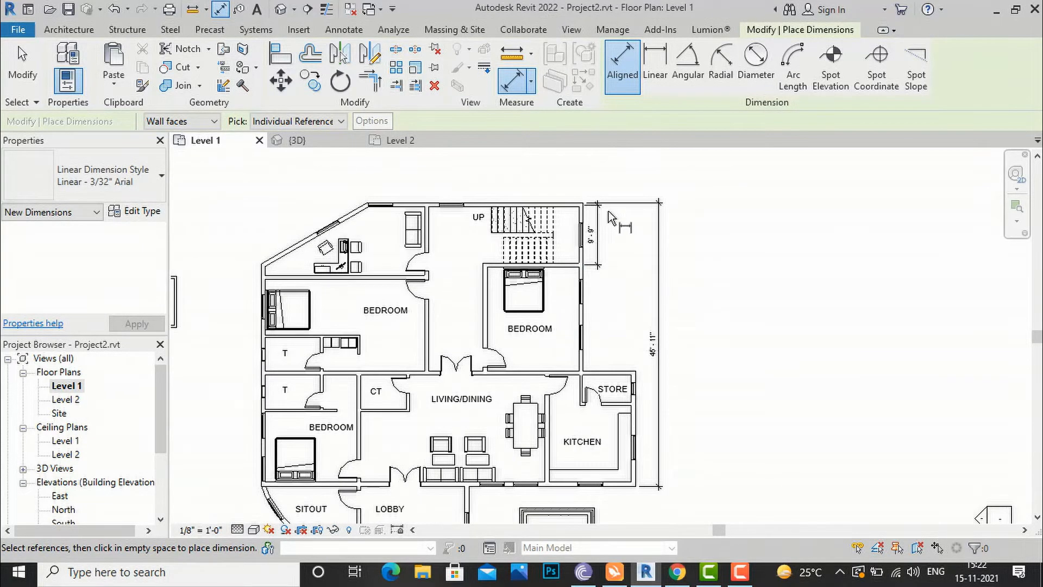
scroll(561, 212, "up", 1)
left_click(21, 65)
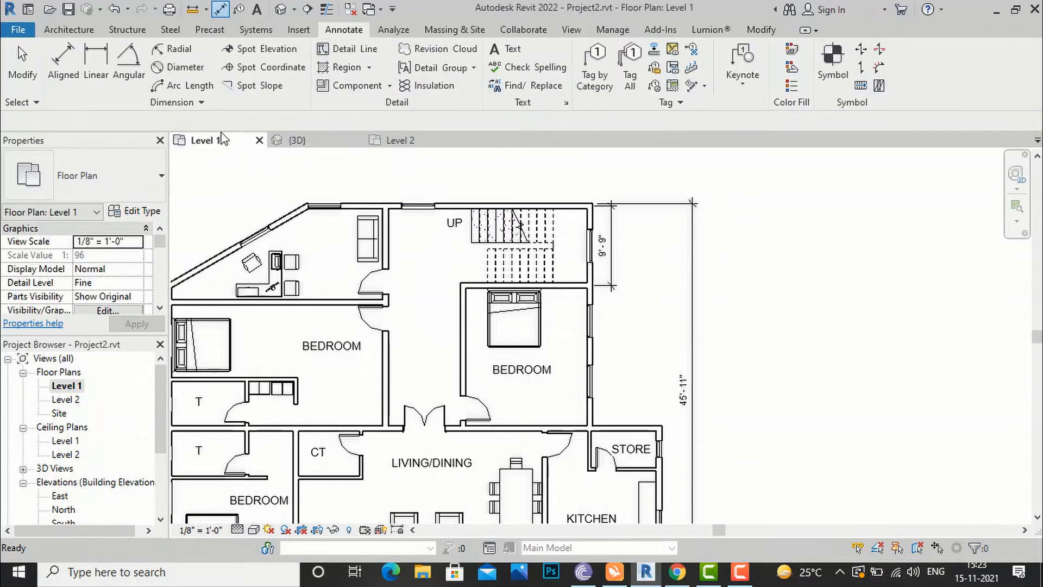
Examine the Aligned Dimension's core reference options and the layered walls of the servant room.
left_click(60, 53)
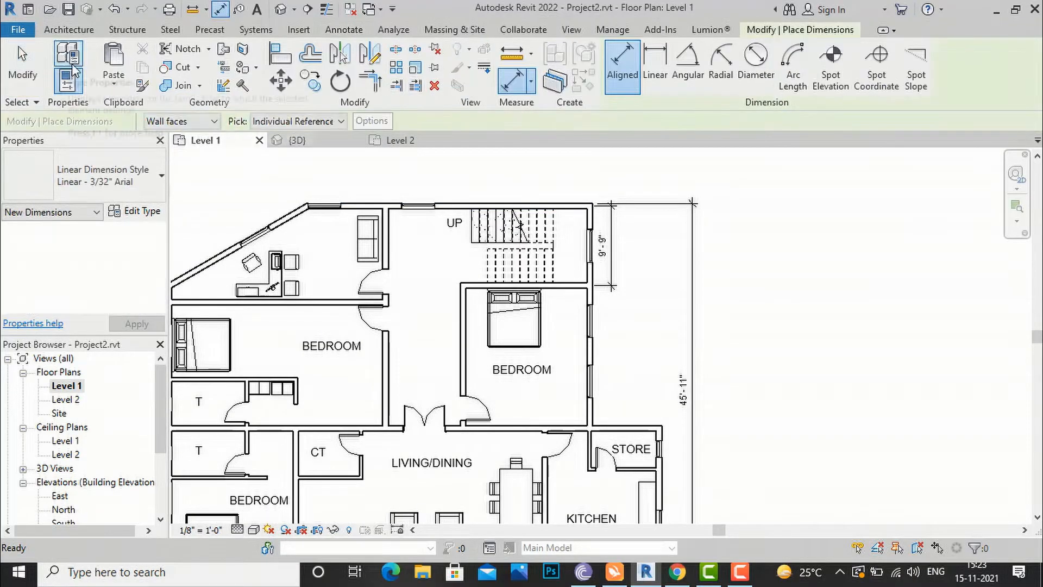
left_click(184, 121)
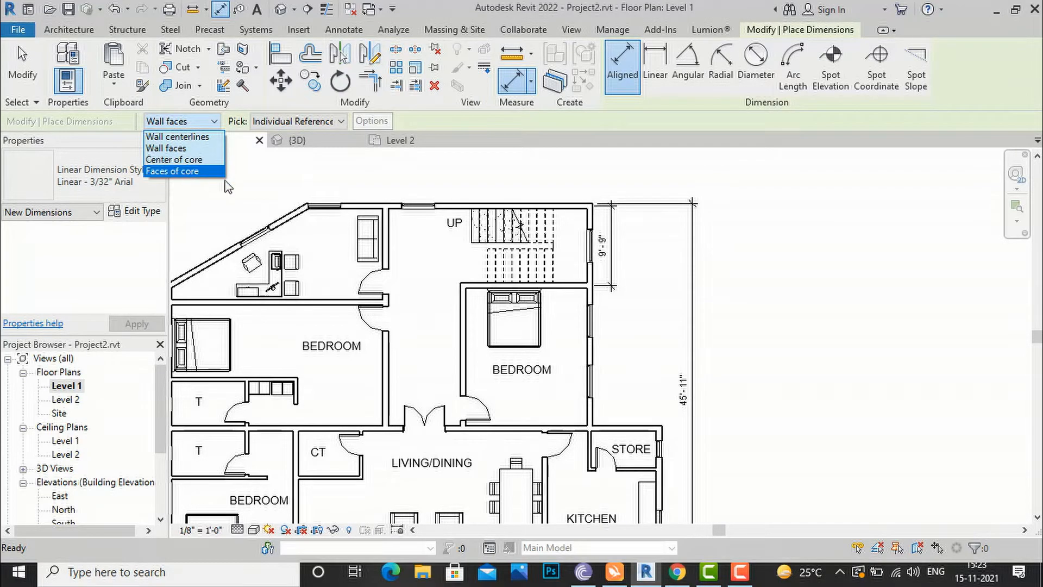
left_click(568, 186)
scroll(572, 186, "down", 8)
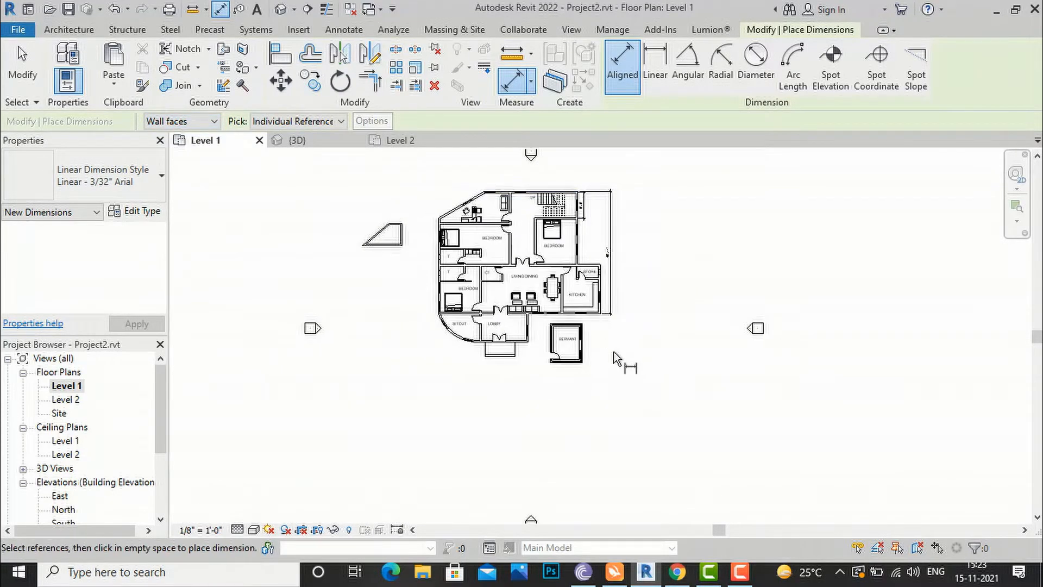
scroll(608, 359, "up", 3)
key("Escape")
scroll(538, 304, "up", 3)
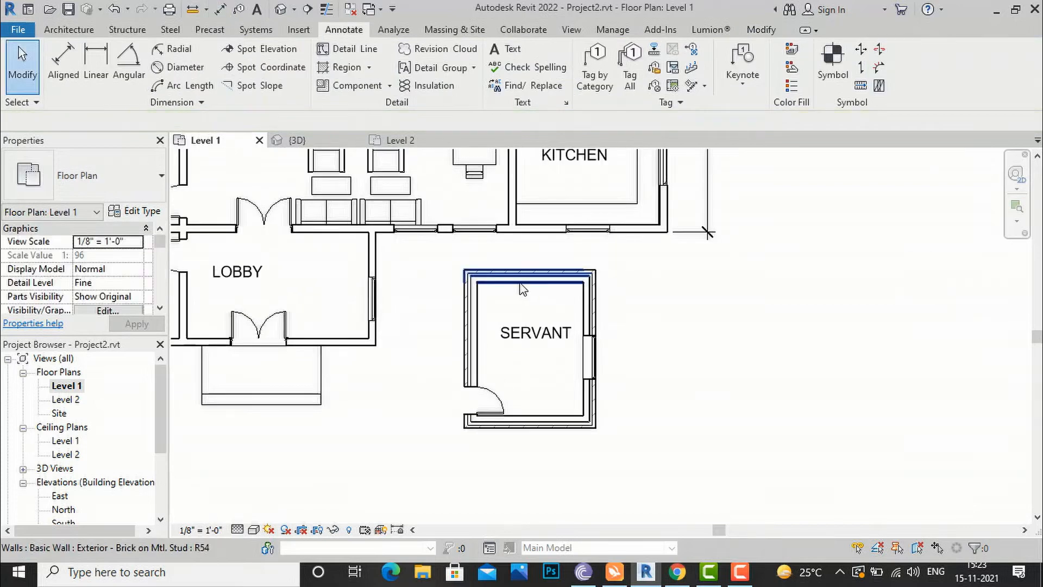
Add an aligned dimension across the servant room's width using Center of core, between its two side walls, placed inside the room.
left_click(523, 289)
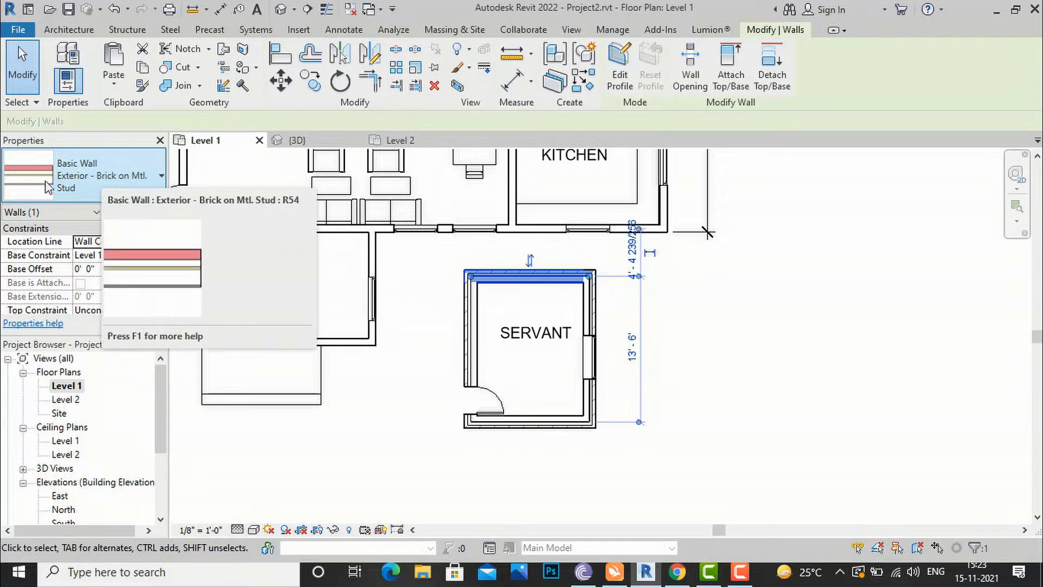
key("Escape")
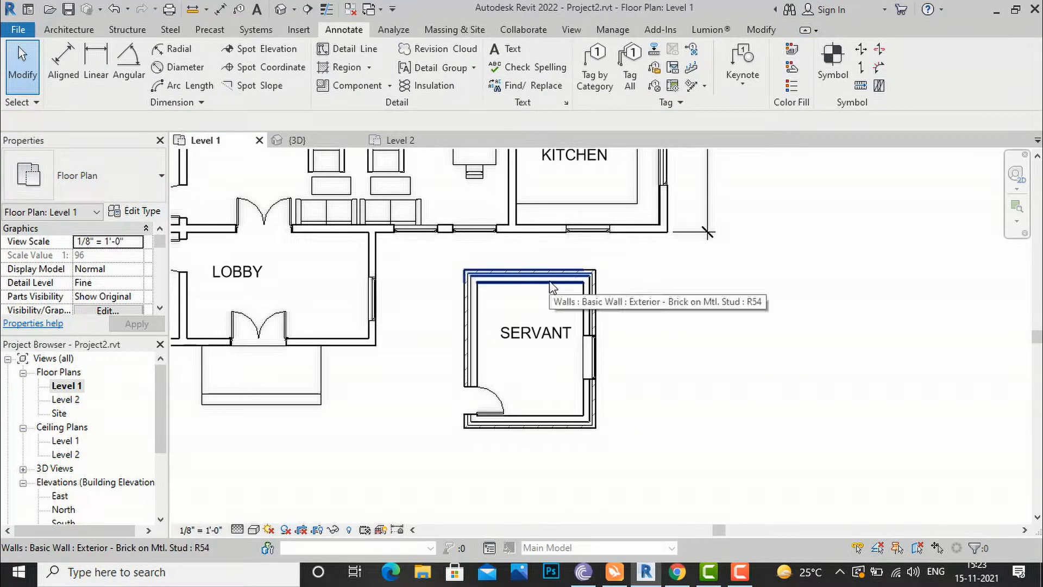
left_click(63, 72)
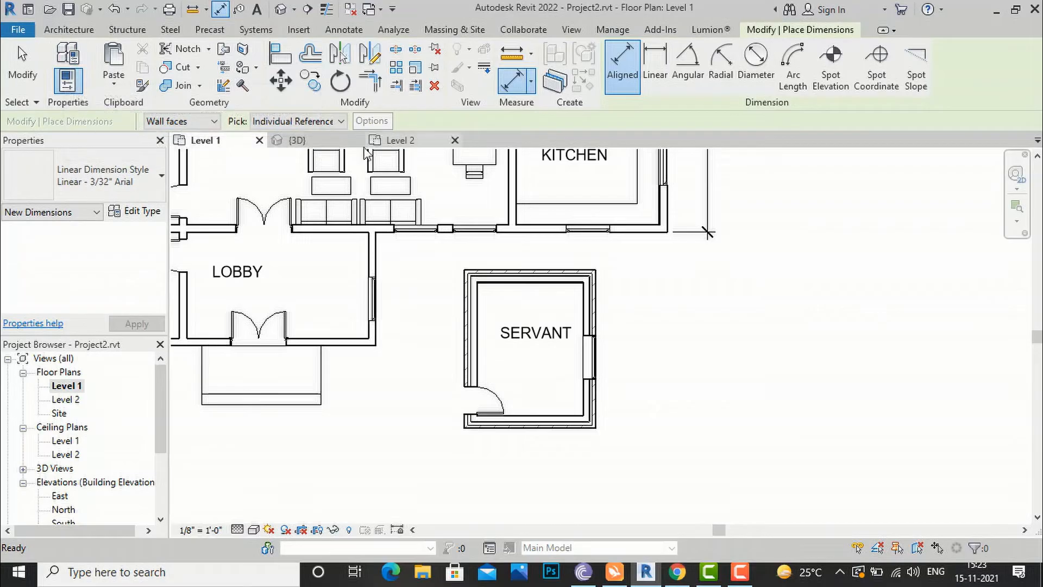
left_click(200, 122)
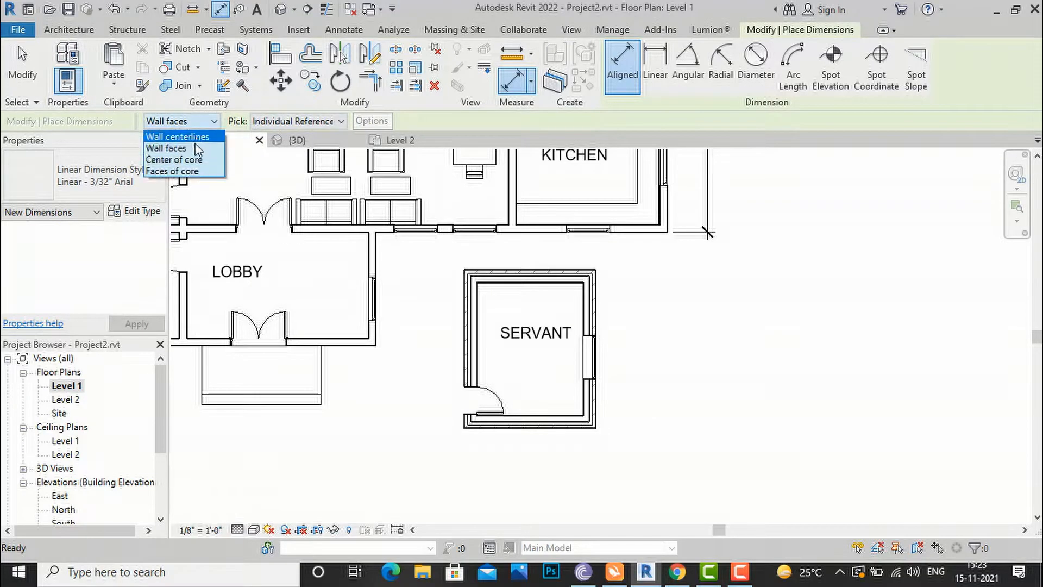
left_click(192, 158)
scroll(528, 321, "up", 5)
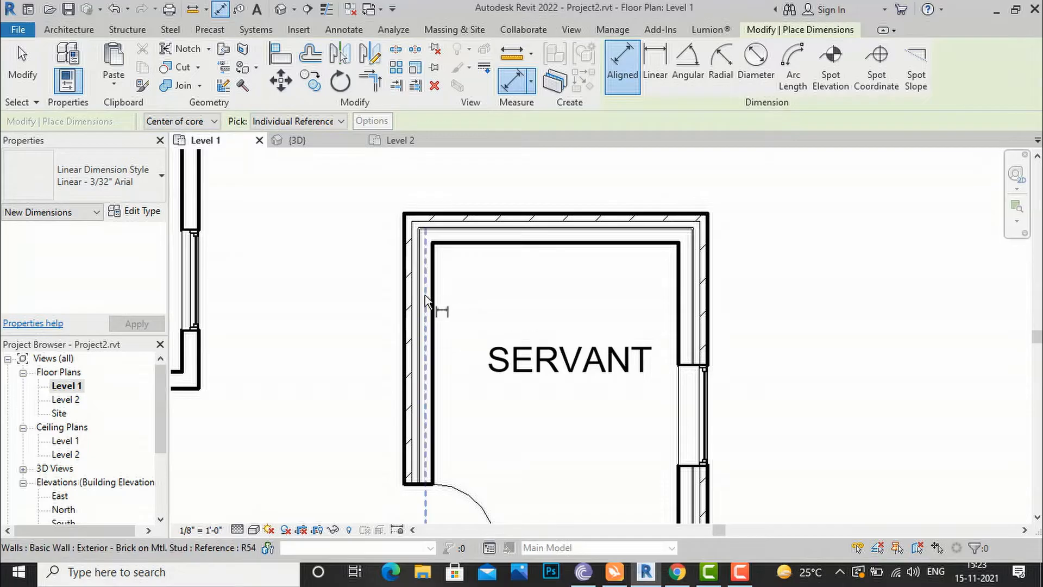
left_click(427, 302)
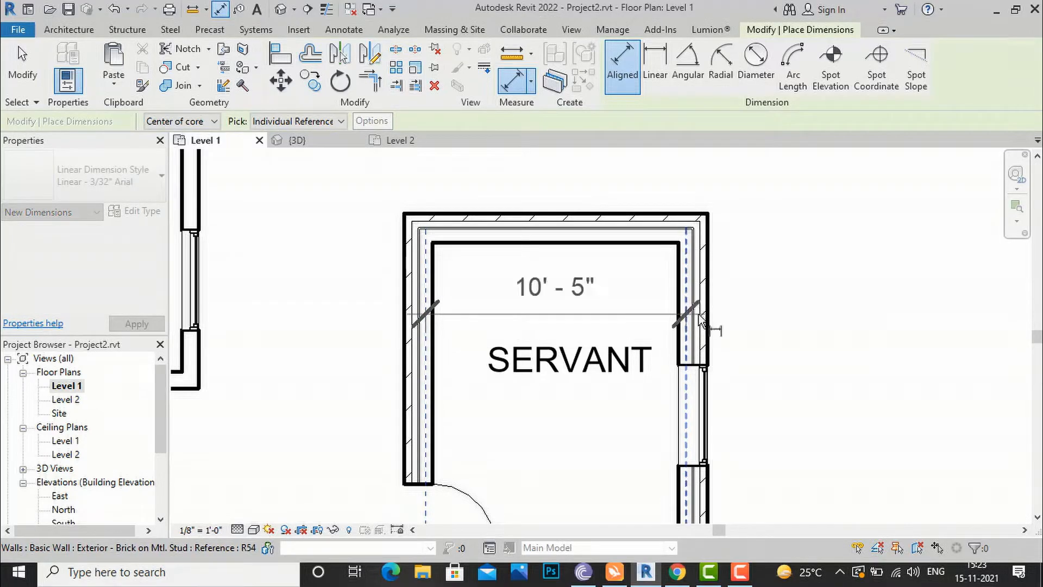
left_click(697, 321)
left_click(782, 326)
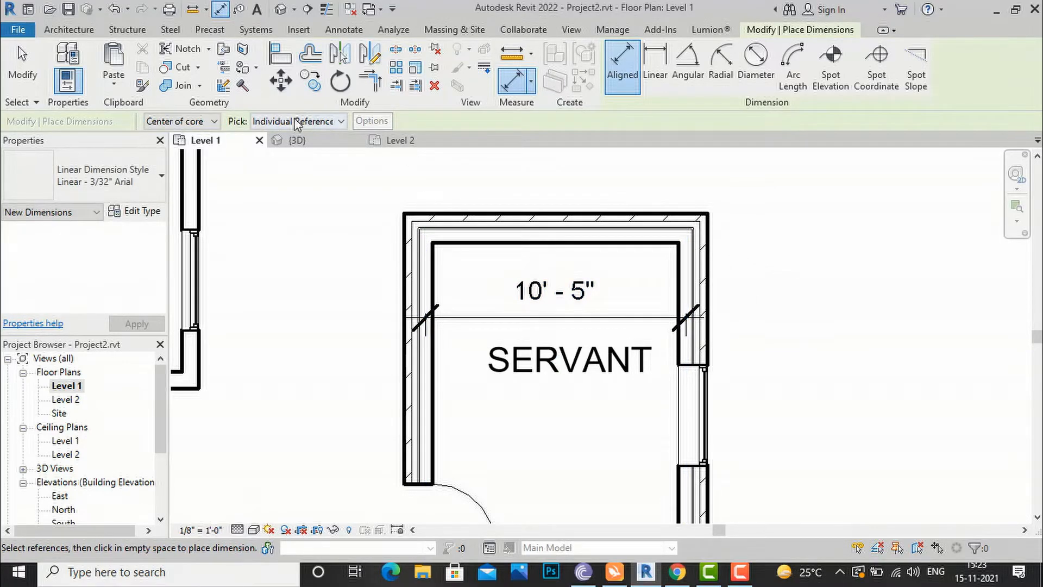
Dimension the servant room's width between the outer edges of its side walls with Faces of core set, placed outside the kitchen-side wall.
left_click(195, 121)
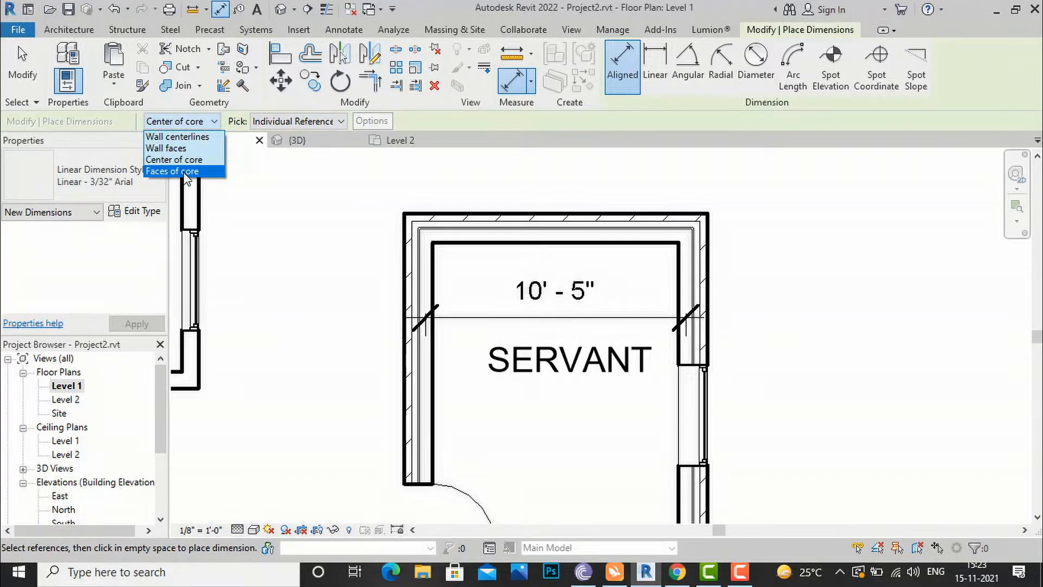
left_click(186, 171)
left_click(405, 282)
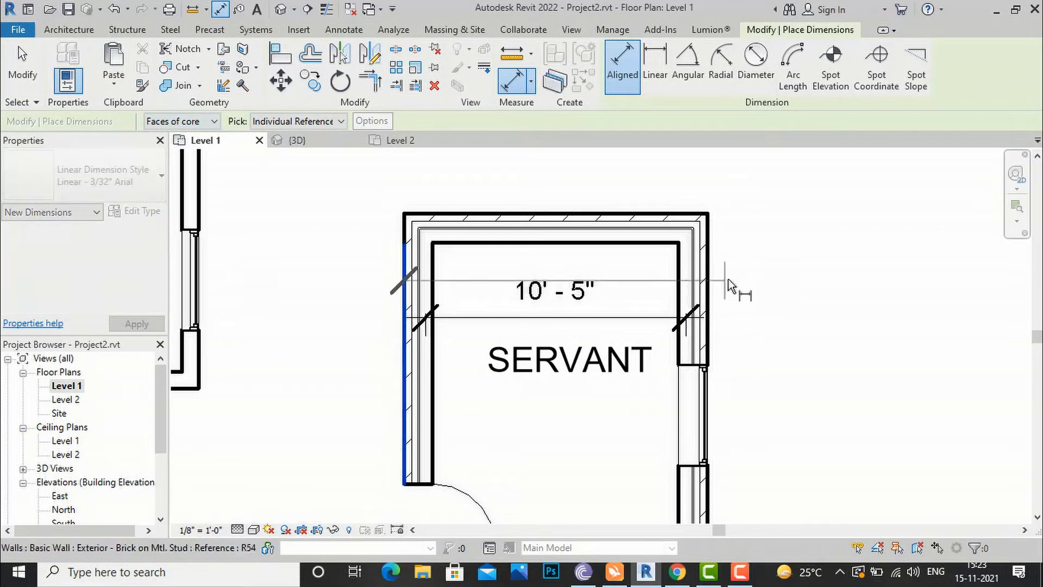
left_click(711, 285)
left_click(763, 194)
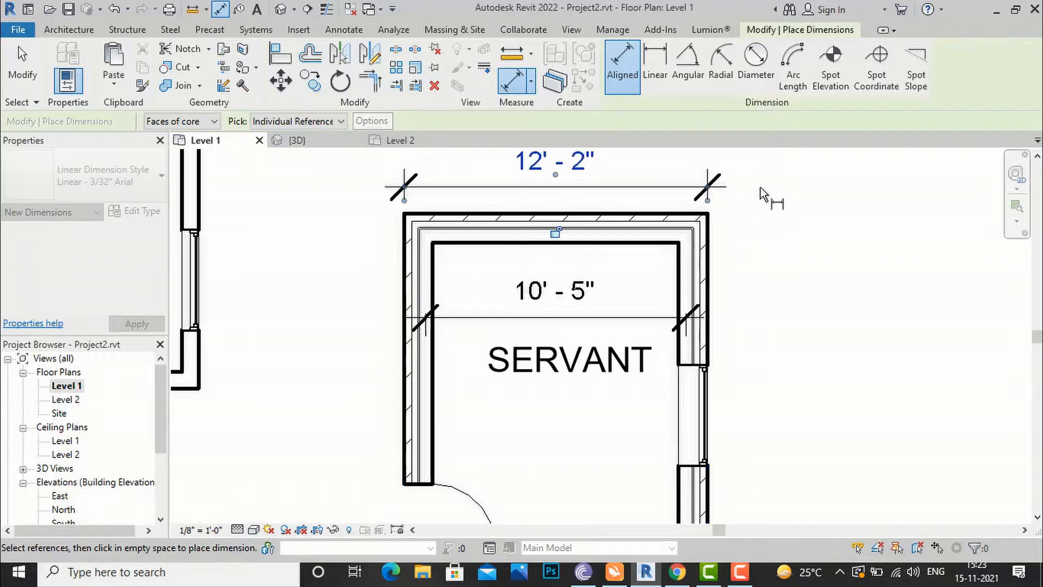
key("Escape")
key("Escape")
scroll(529, 308, "down", 3)
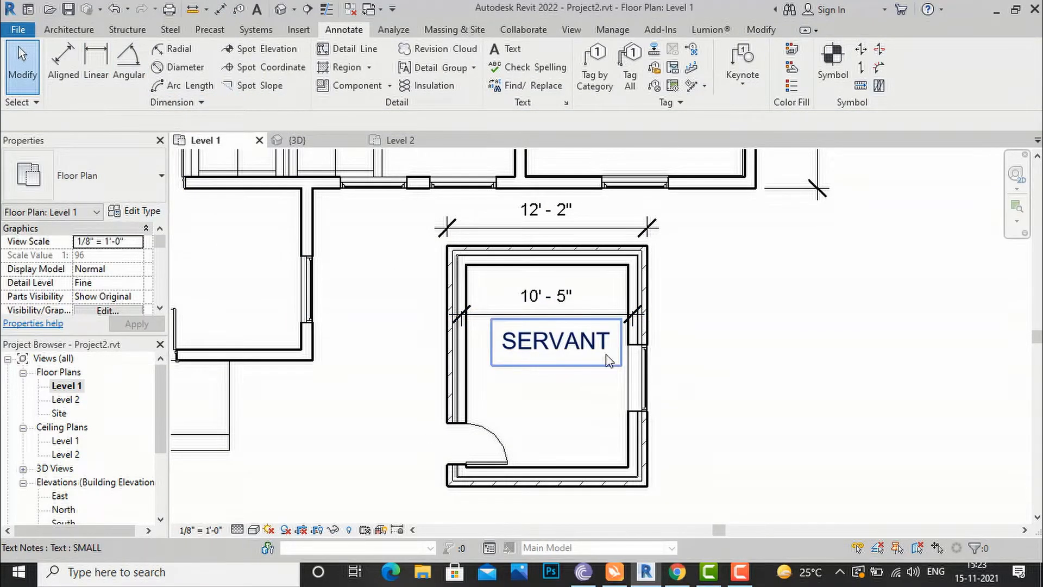
Delete both width dimensions of the servant room.
left_click(545, 314)
key("Delete")
left_click(551, 228)
key("Delete")
Delete the remaining staircase and overall dimensions along the exterior of the house.
scroll(739, 397, "down", 2)
scroll(562, 402, "down", 3)
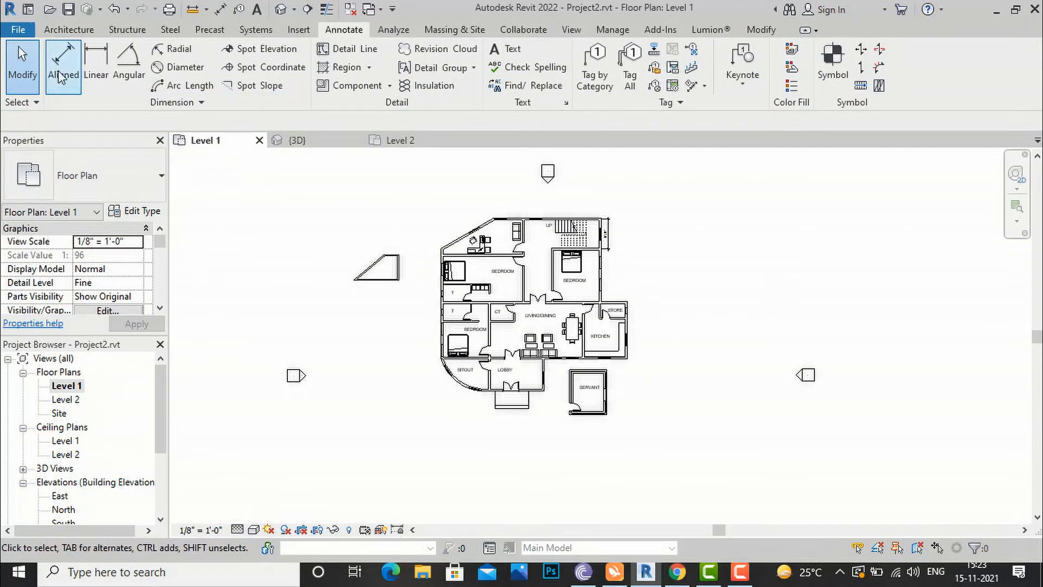
scroll(625, 226, "up", 3)
left_click(607, 238)
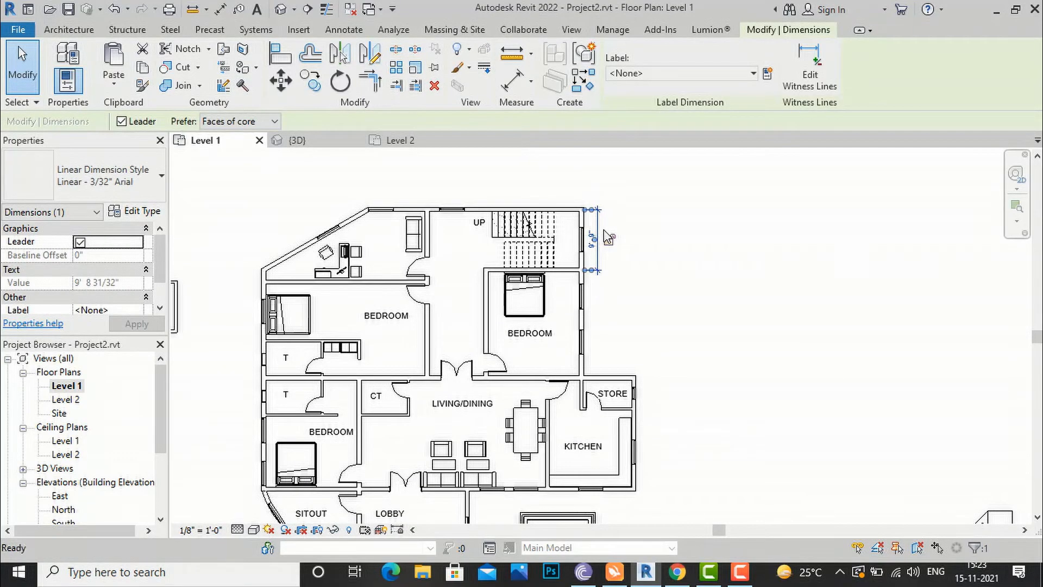
key("Escape")
Configure the Aligned Dimension for Wall faces and Entire Walls, with Openings by Widths enabled and Intersecting Walls disabled.
left_click(73, 64)
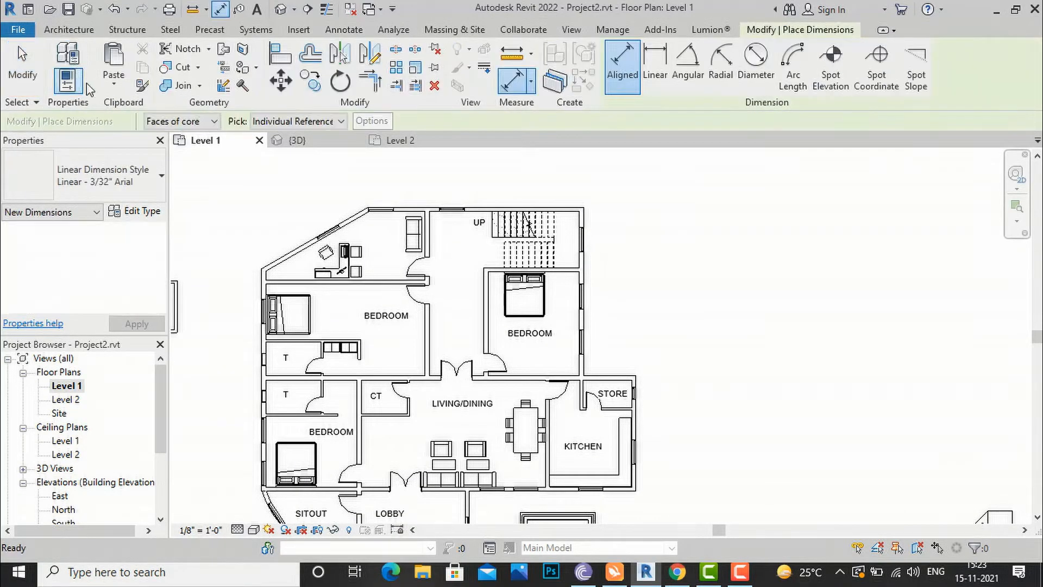
left_click(163, 122)
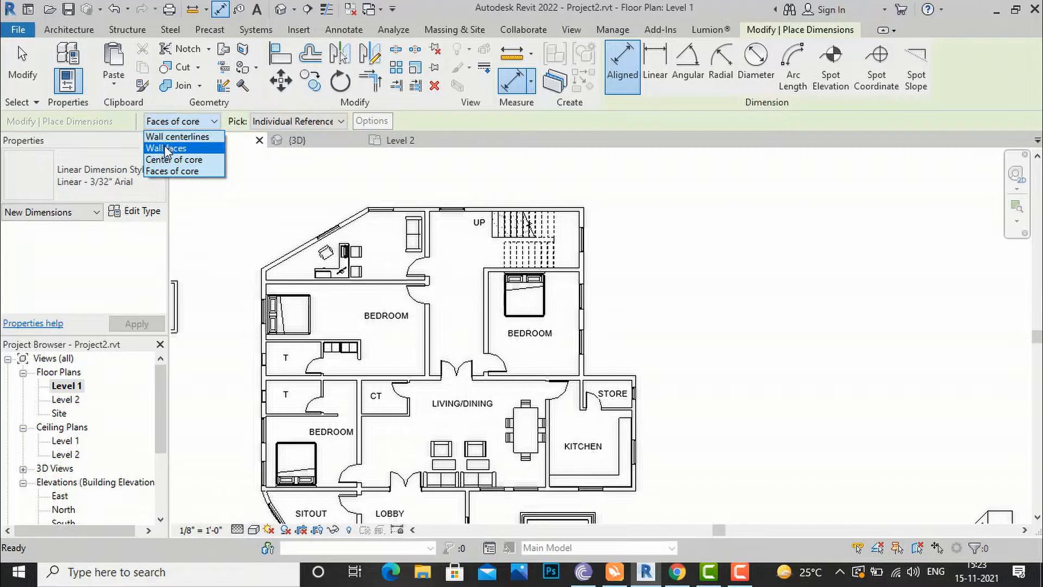
left_click(166, 149)
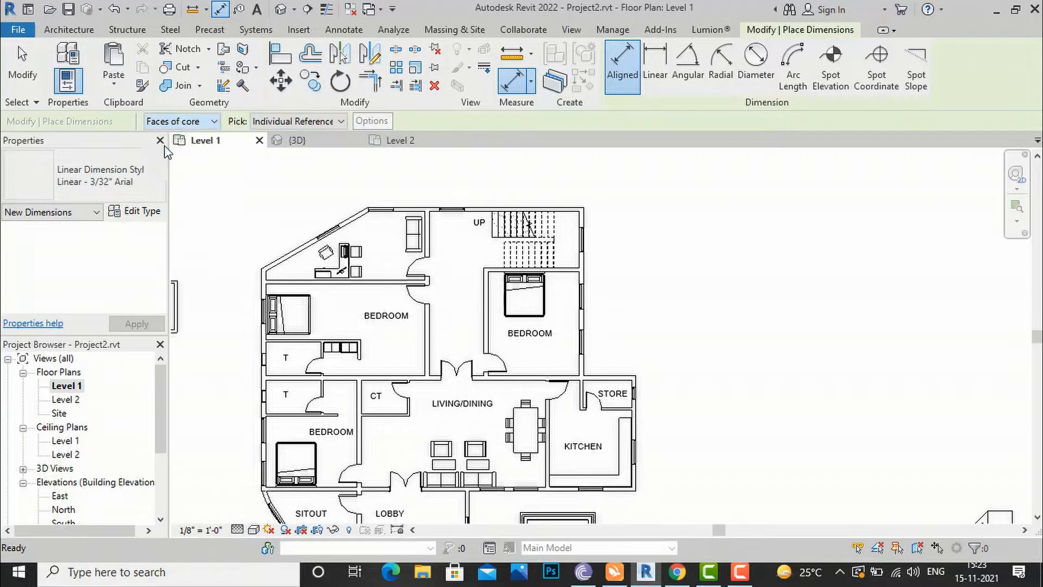
left_click(290, 122)
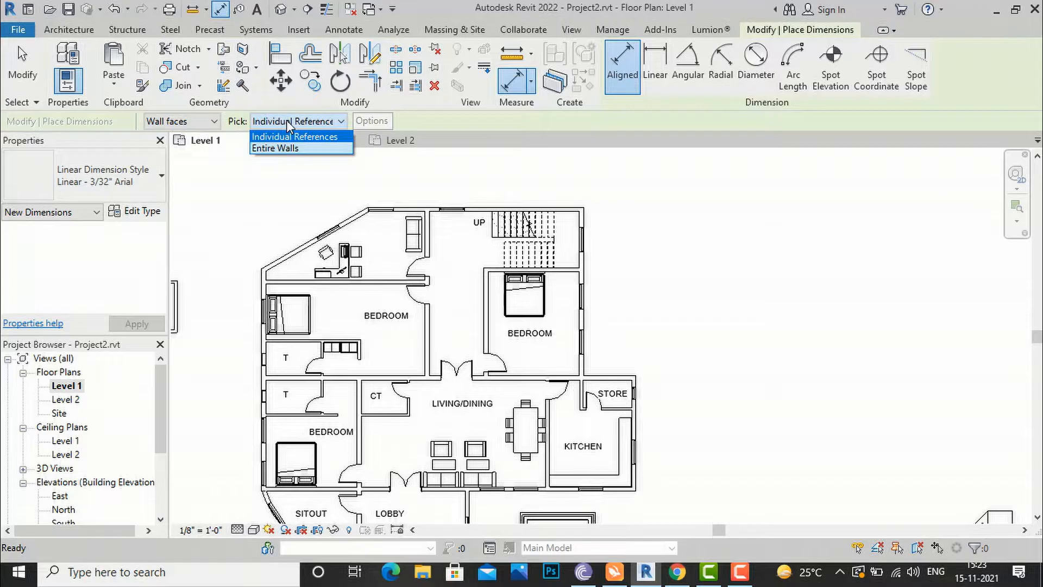
left_click(291, 148)
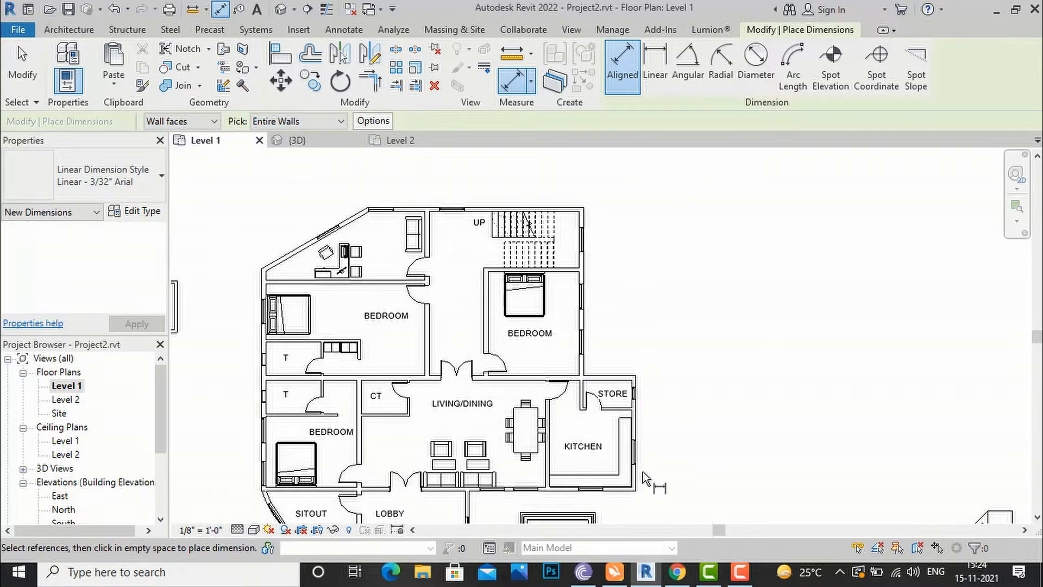
left_click(375, 122)
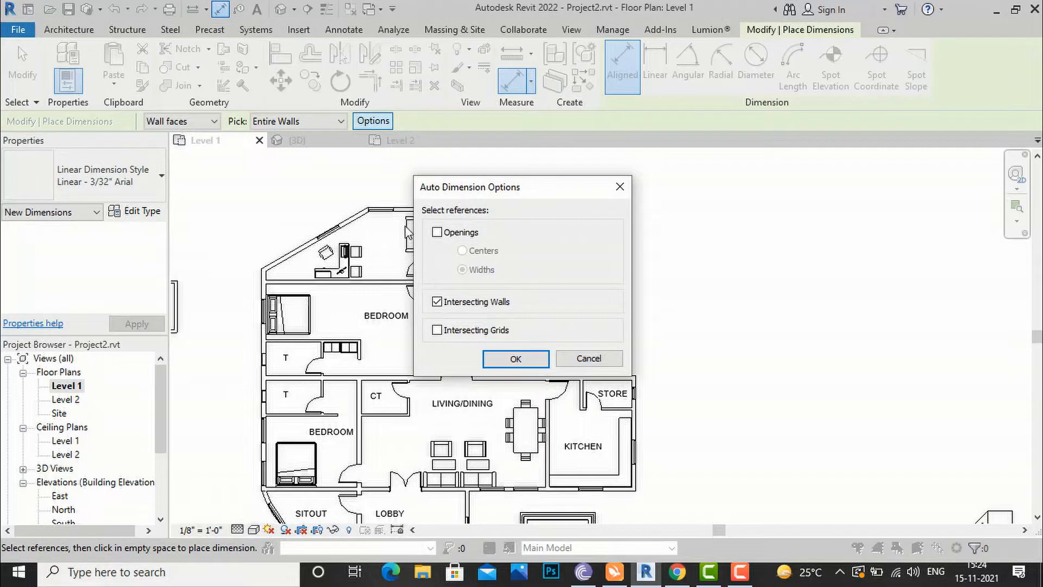
left_click(438, 233)
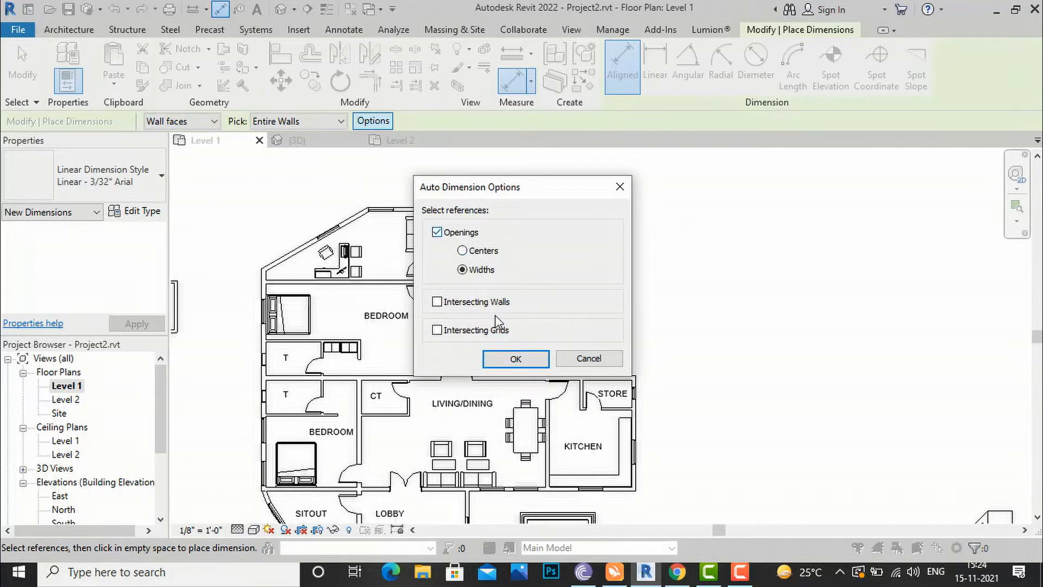
left_click(516, 359)
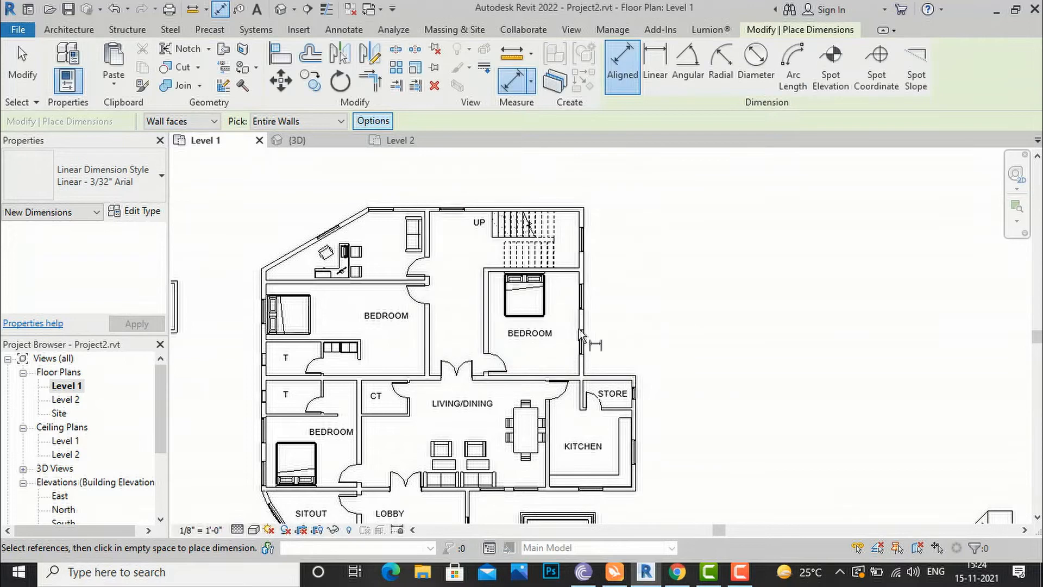
Add an automatic dimension string of the window widths along the exterior wall of the staircase and bedroom, placed outside the wall.
scroll(635, 256, "up", 2)
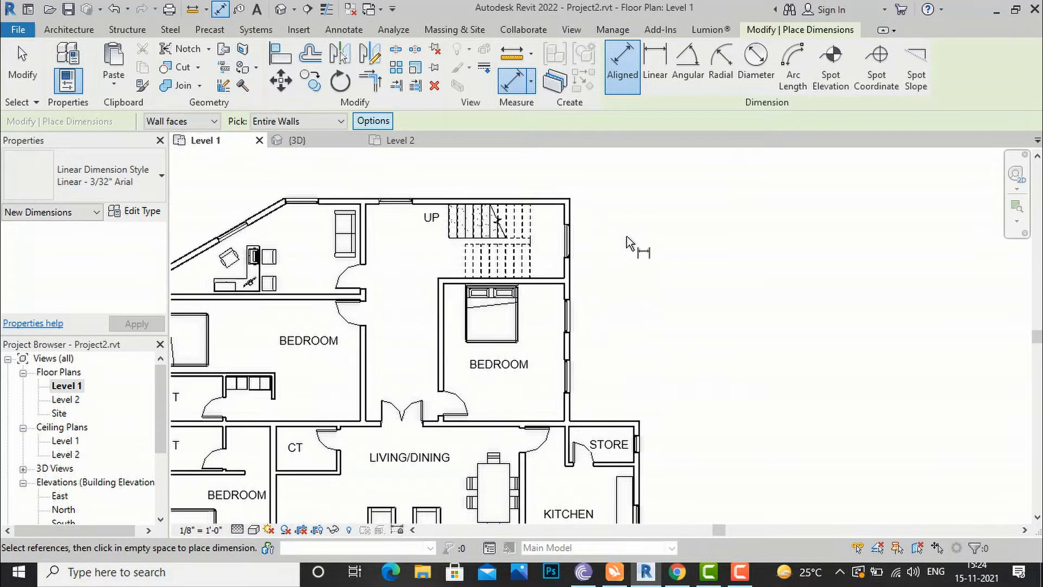
left_click(576, 207)
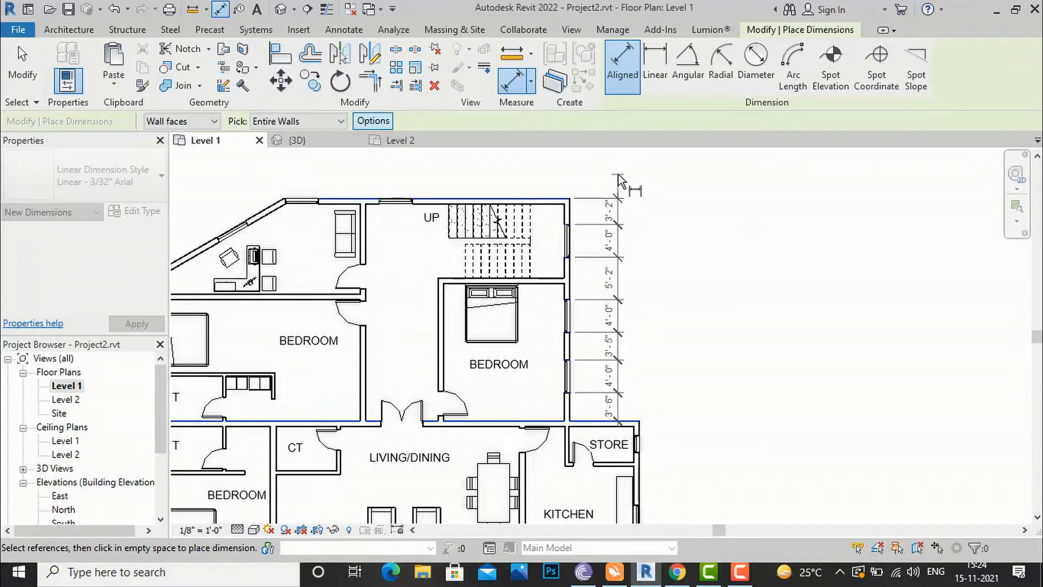
left_click(618, 215)
scroll(632, 222, "up", 2)
key("Escape")
key("Escape")
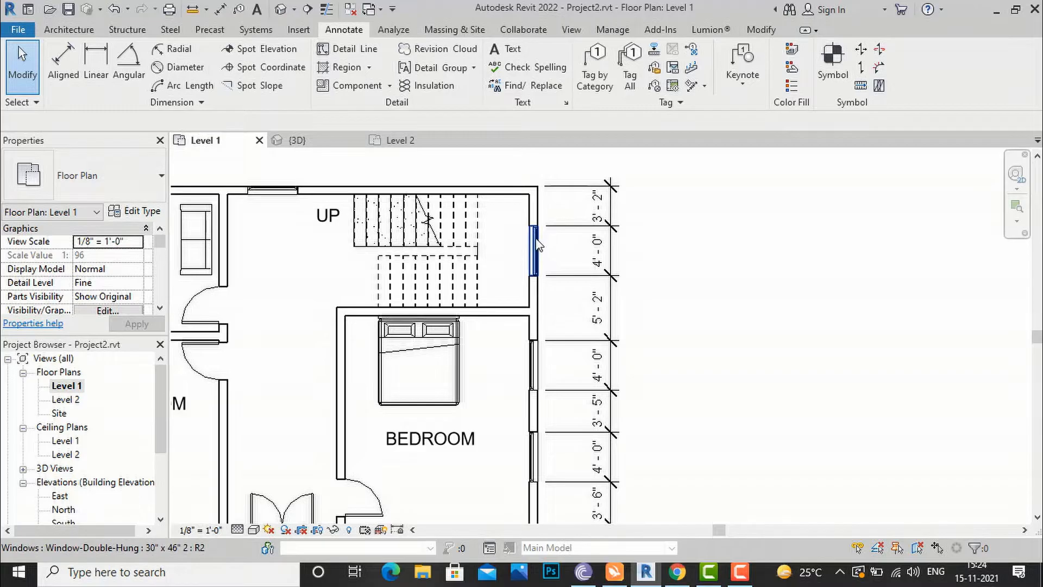
scroll(558, 239, "down", 1)
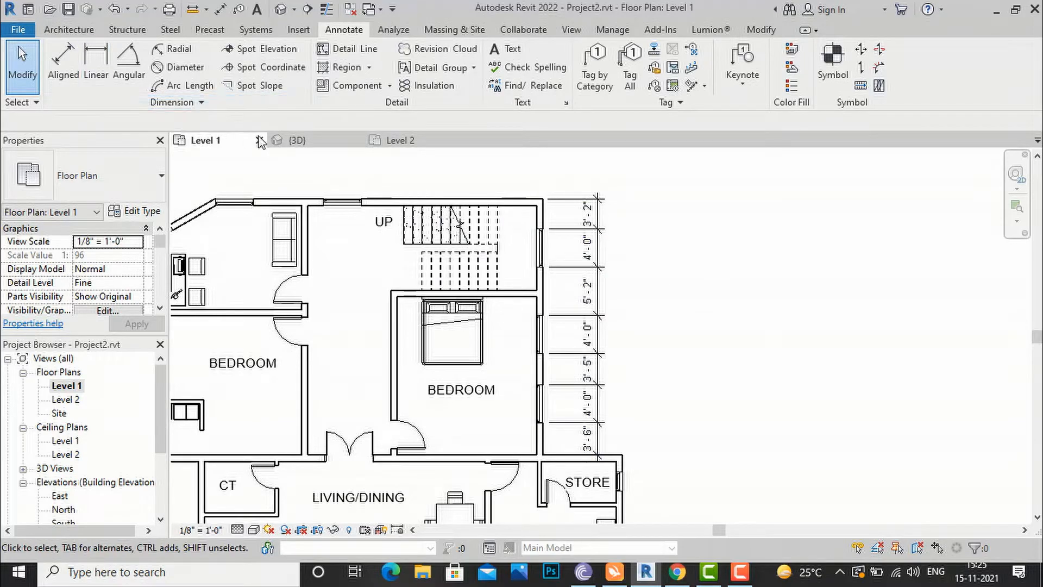
Set the Aligned Dimension's automatic Openings reference to Centers, keeping Entire Walls.
left_click(63, 61)
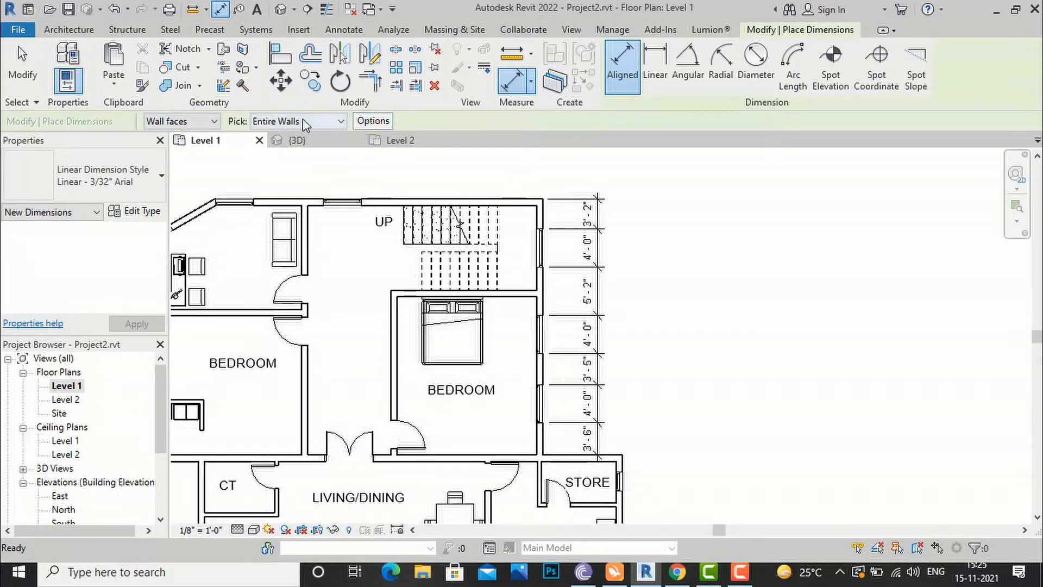
left_click(375, 122)
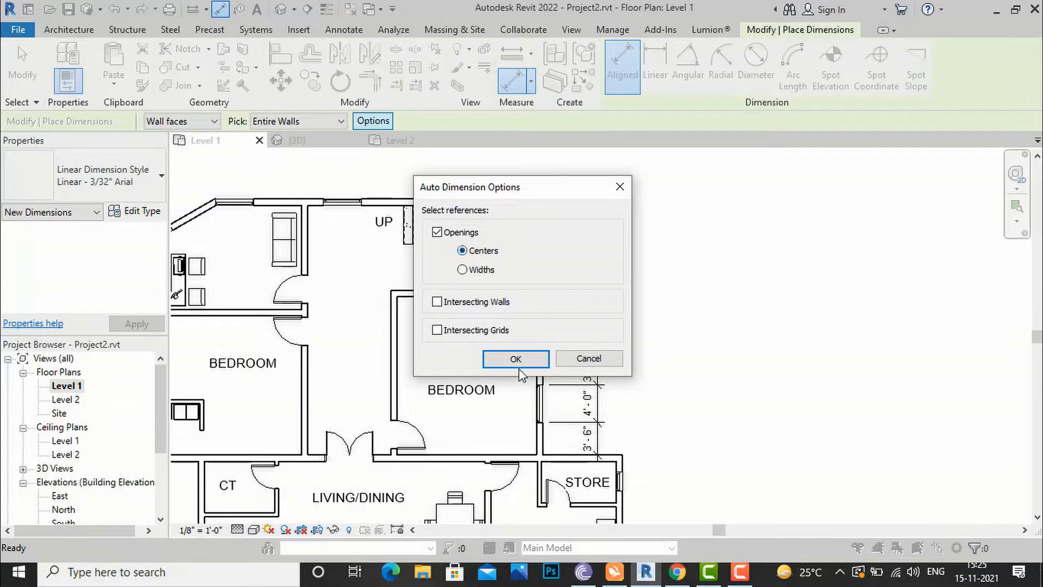
left_click(516, 360)
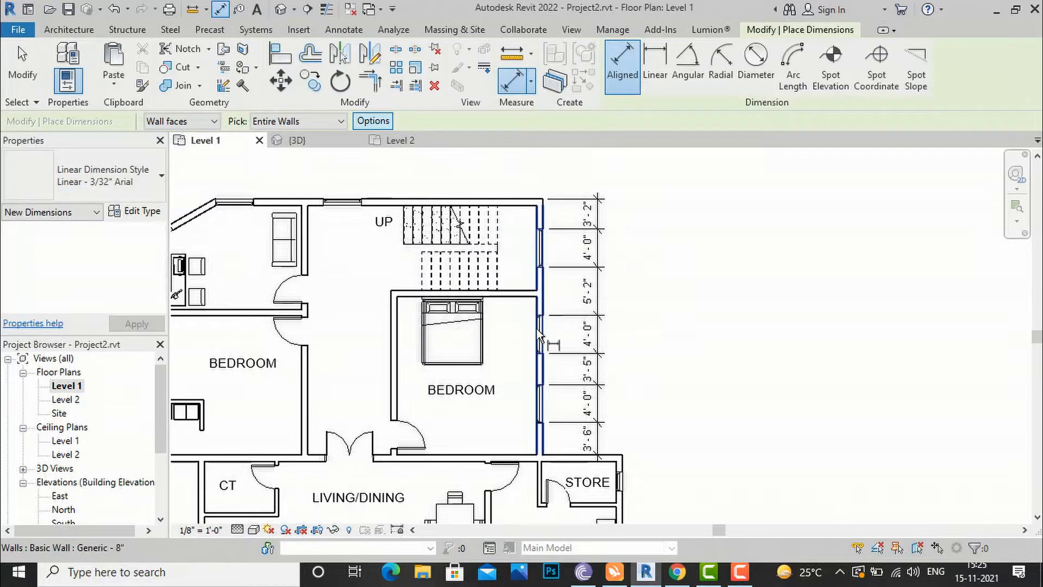
Add an automatic dimension string to the window centers of the staircase and bedroom's exterior wall, between the wall and the existing string.
left_click(542, 219)
scroll(567, 222, "up", 2)
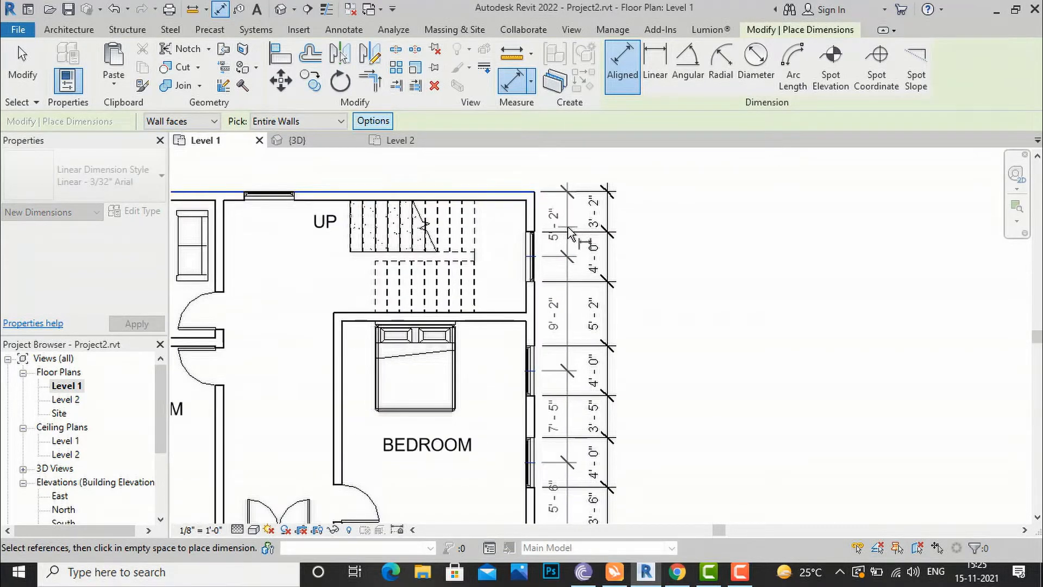
scroll(575, 375, "up", 2)
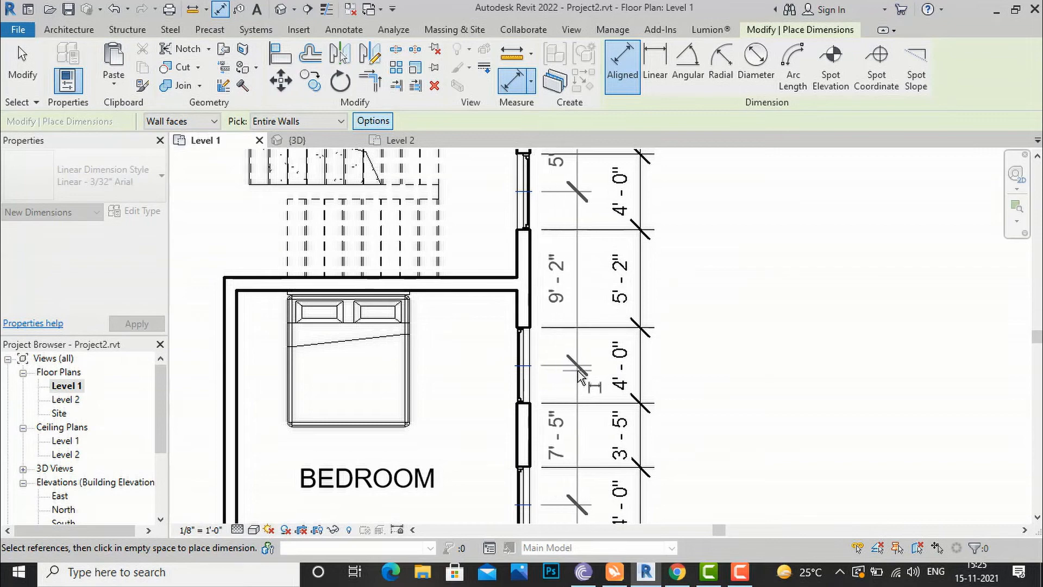
left_click(578, 374)
scroll(584, 353, "down", 2)
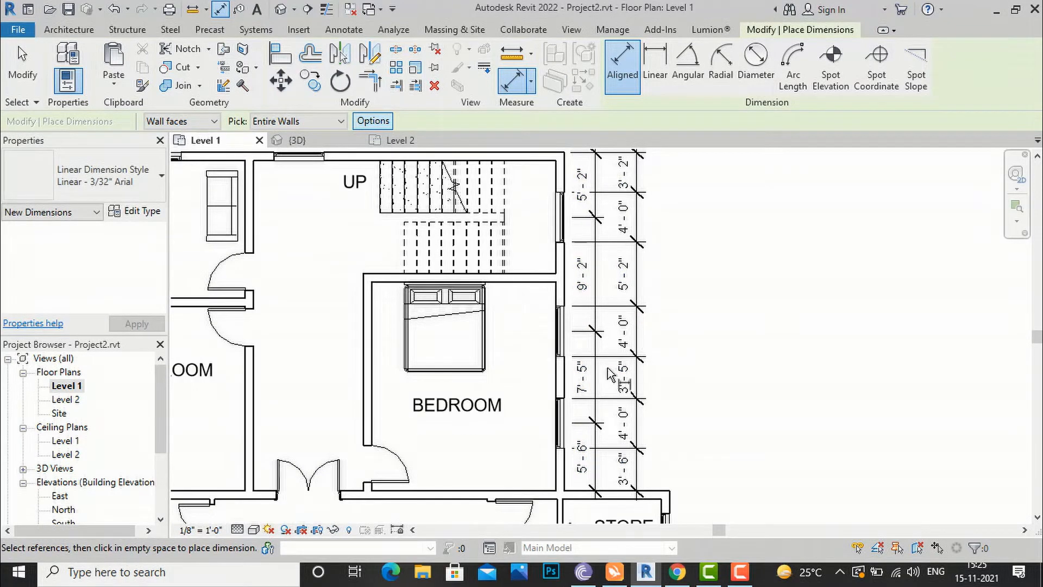
key("Escape")
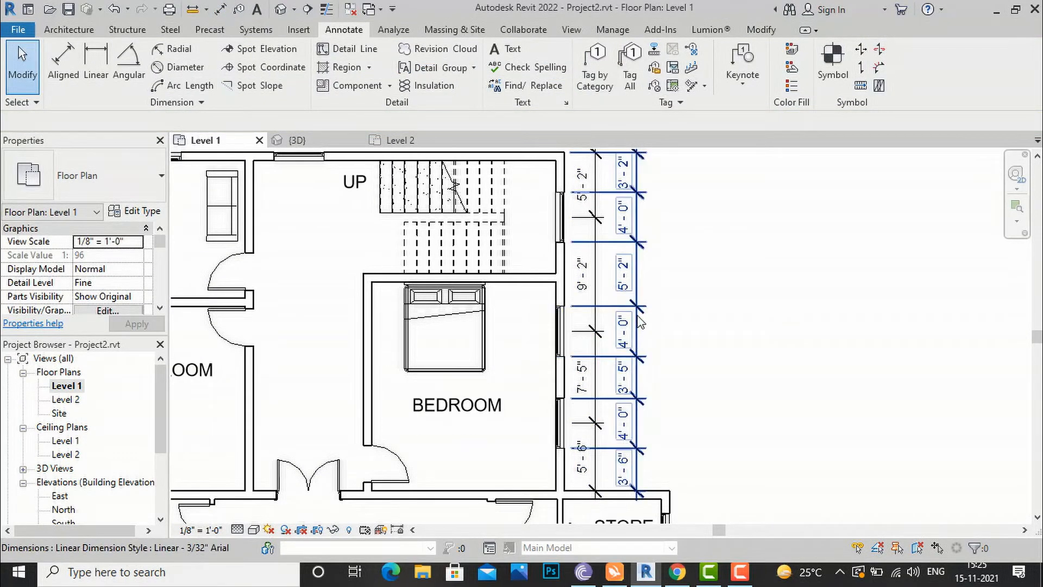
Delete both dimension strings beside the staircase and bedroom's exterior wall.
scroll(636, 320, "down", 2)
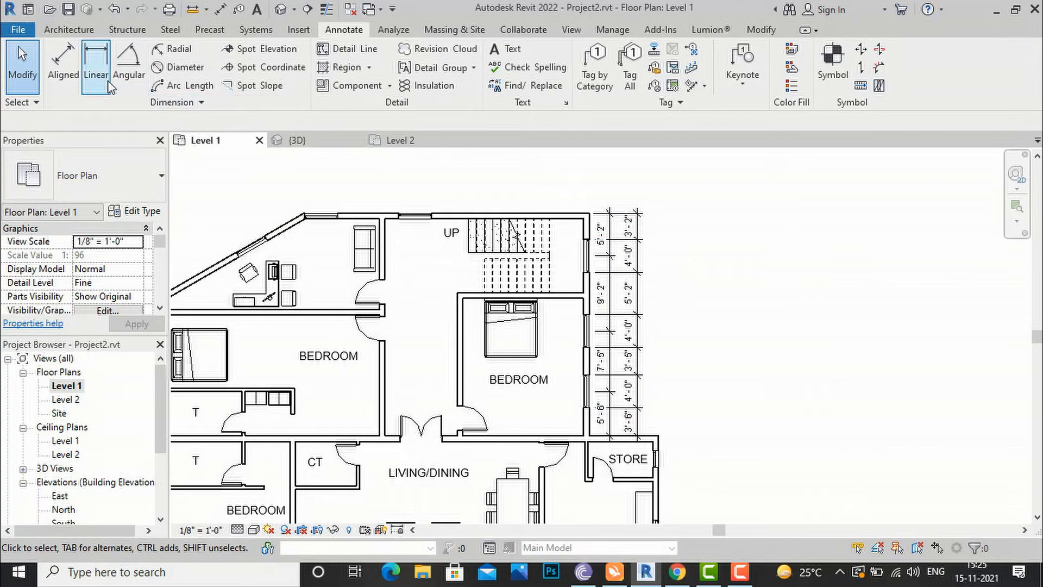
left_click(649, 250)
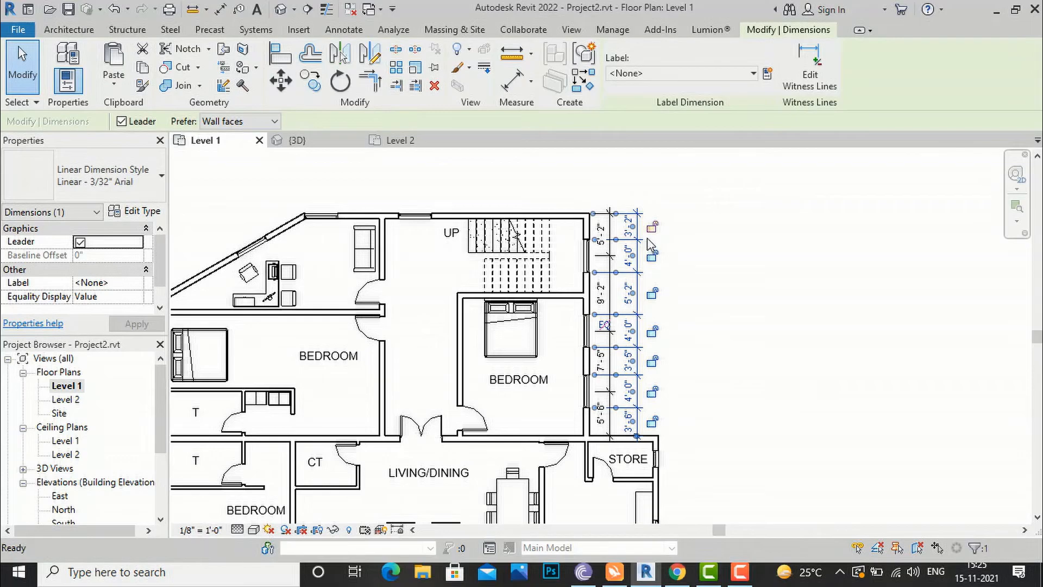
key("Delete")
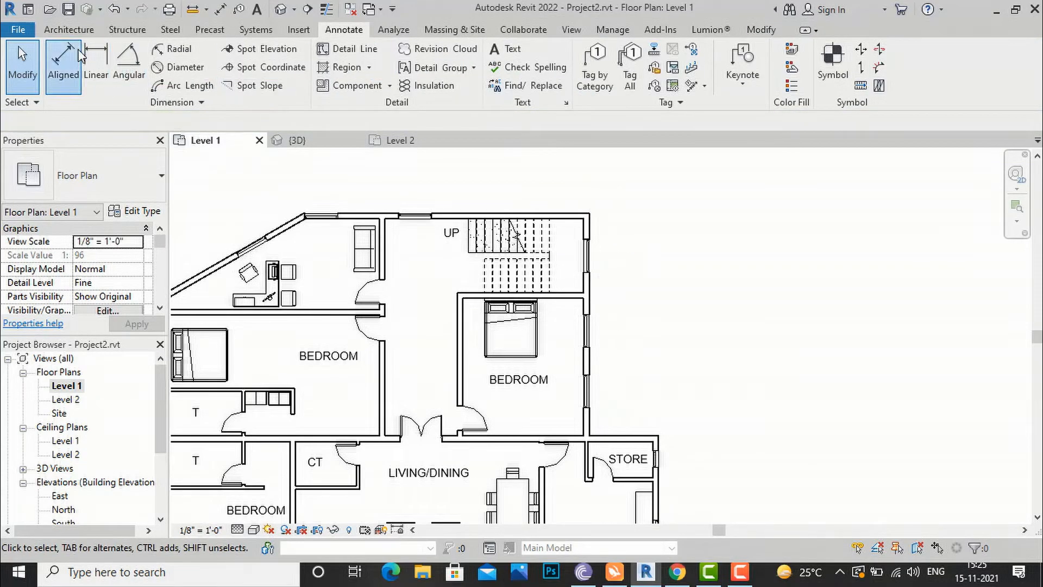
Set the Aligned Dimension's automatic references to Intersecting Walls only, with Openings turned off.
left_click(63, 61)
left_click(374, 120)
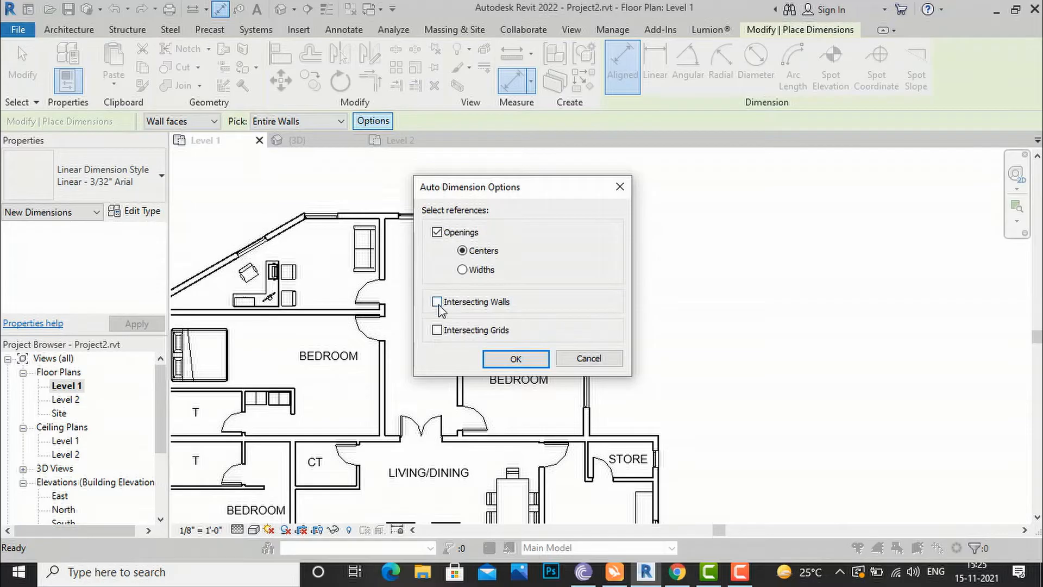
left_click(438, 233)
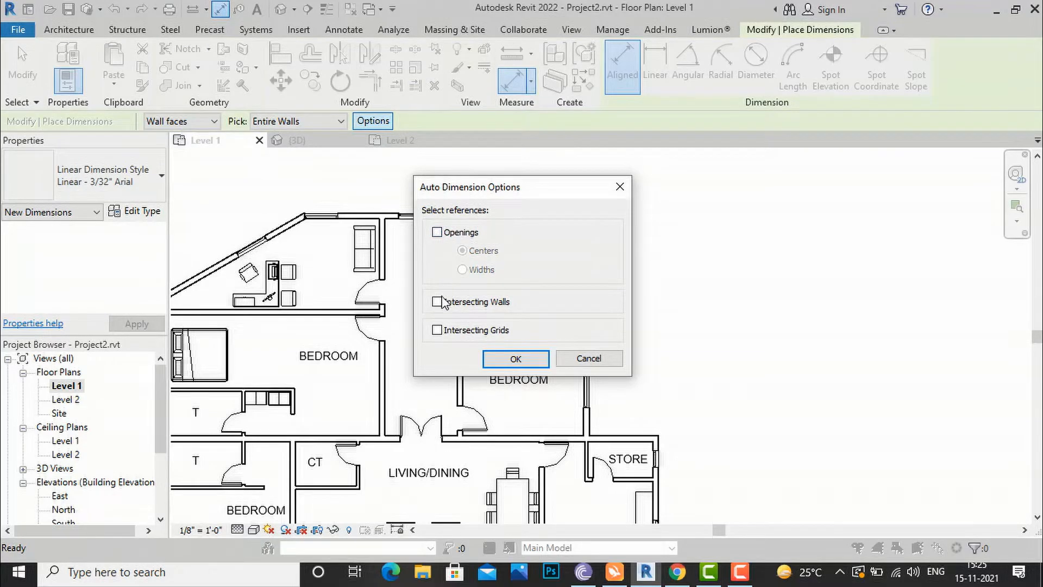
left_click(515, 358)
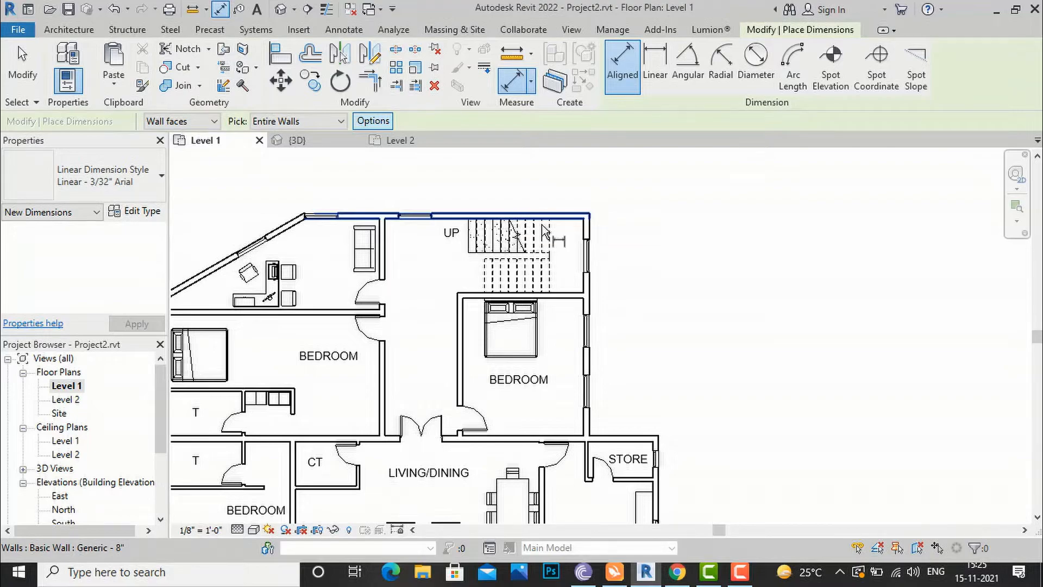
Add an automatic dimension string to the intersecting walls along the staircase and bedroom's exterior wall, placed outside the wall.
left_click(519, 215)
left_click(624, 237)
scroll(591, 293, "up", 3)
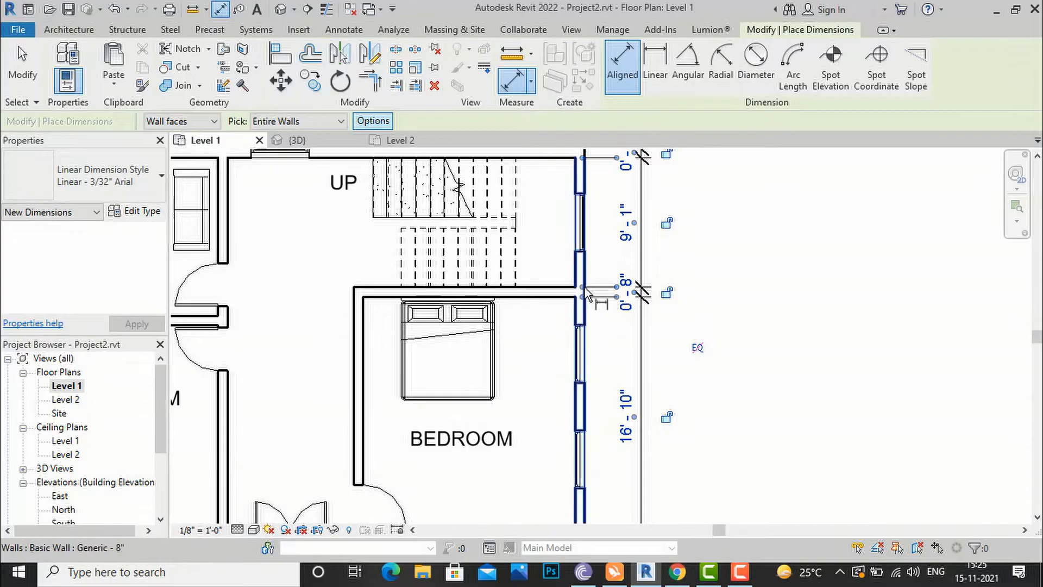
scroll(598, 288, "down", 3)
scroll(670, 193, "up", 3)
scroll(610, 174, "down", 2)
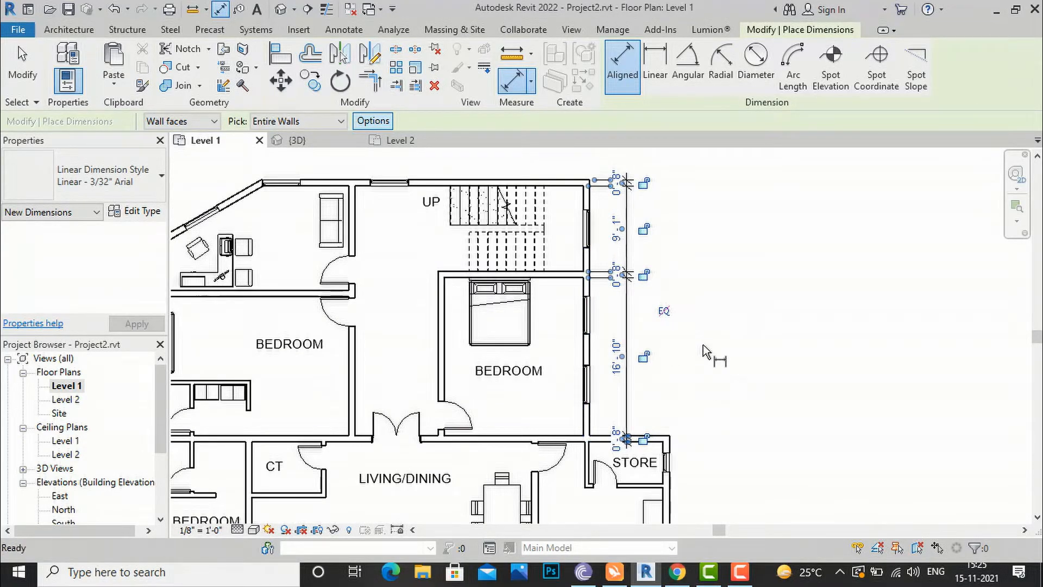
Delete the intersecting-walls dimension string beside the staircase and bedroom.
key("Escape")
key("Escape")
left_click(624, 239)
key("Delete")
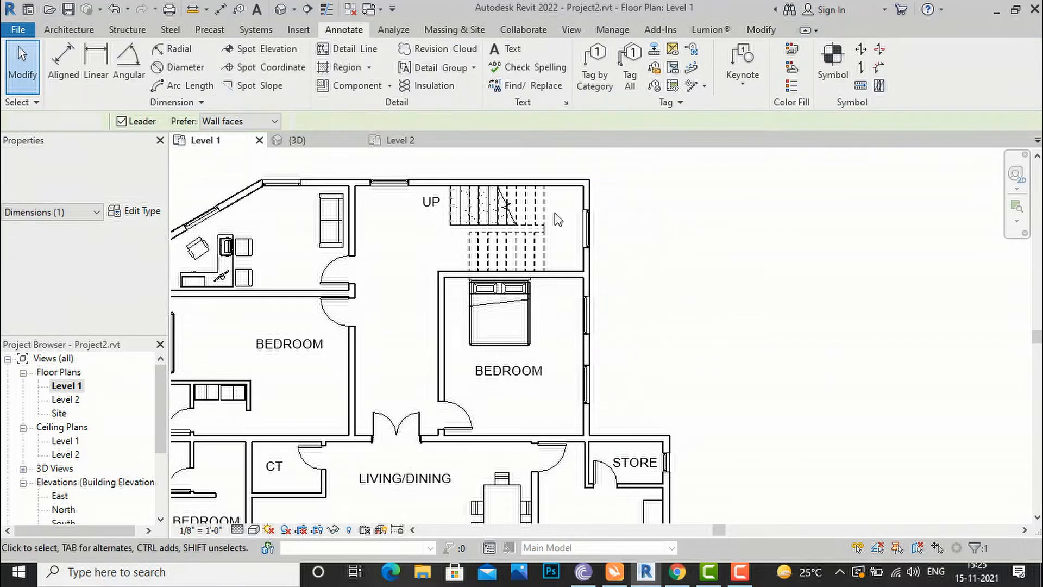
Review the Auto Dimension Options, then set the Aligned Dimension's pick mode to Individual References.
left_click(63, 60)
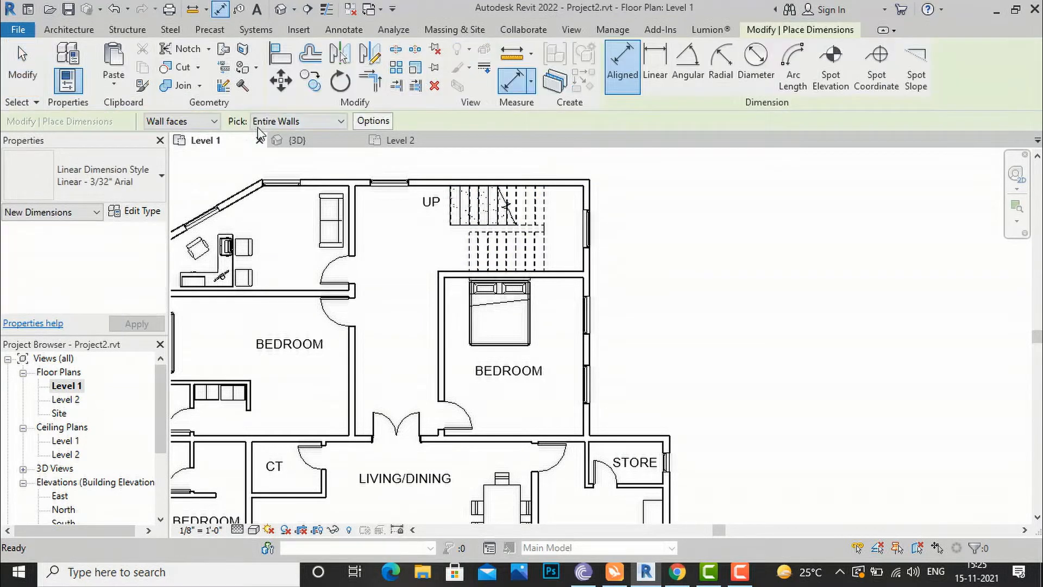
left_click(369, 122)
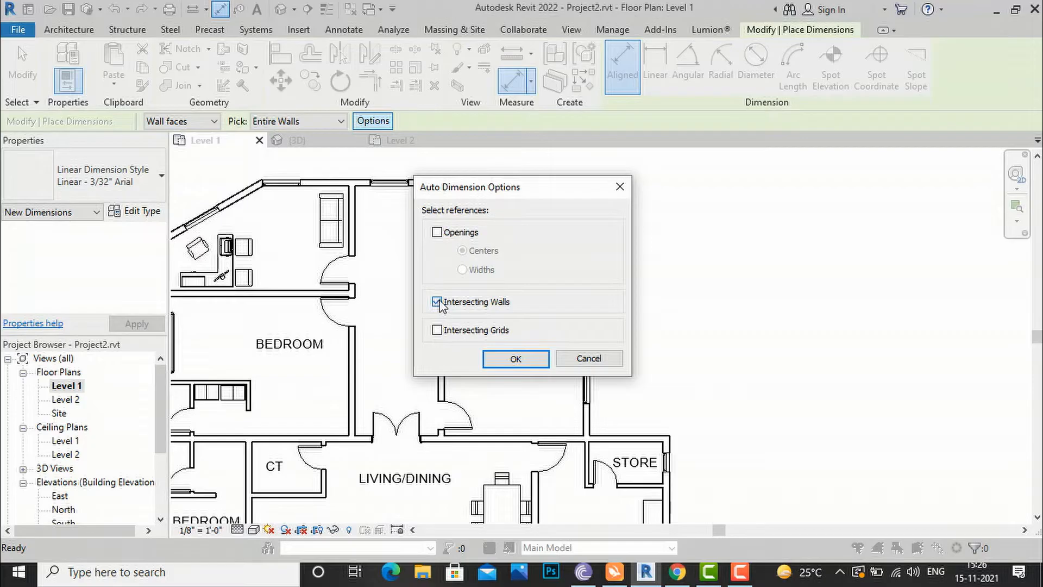
left_click(514, 358)
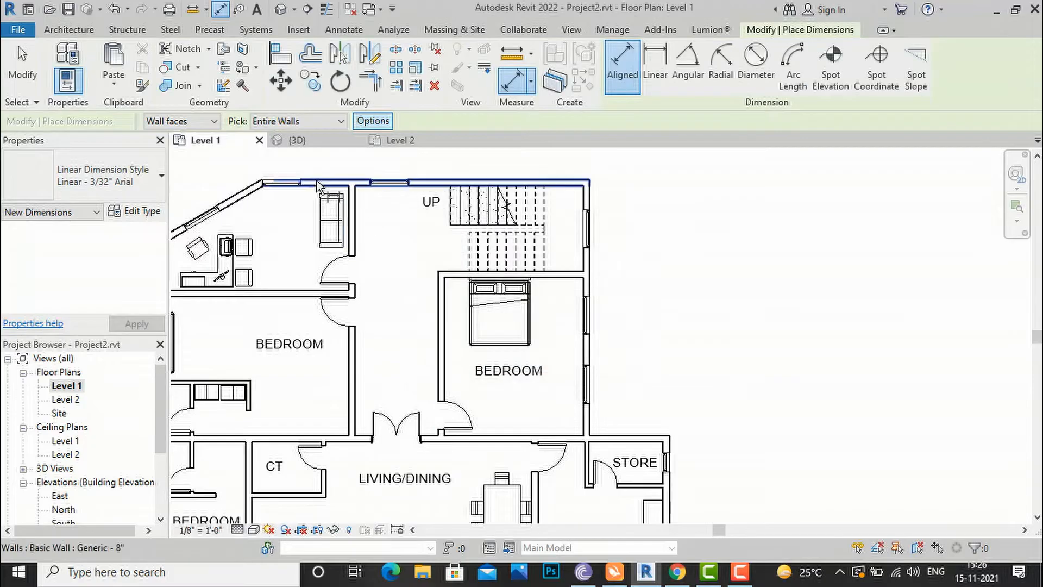
left_click(301, 124)
left_click(301, 137)
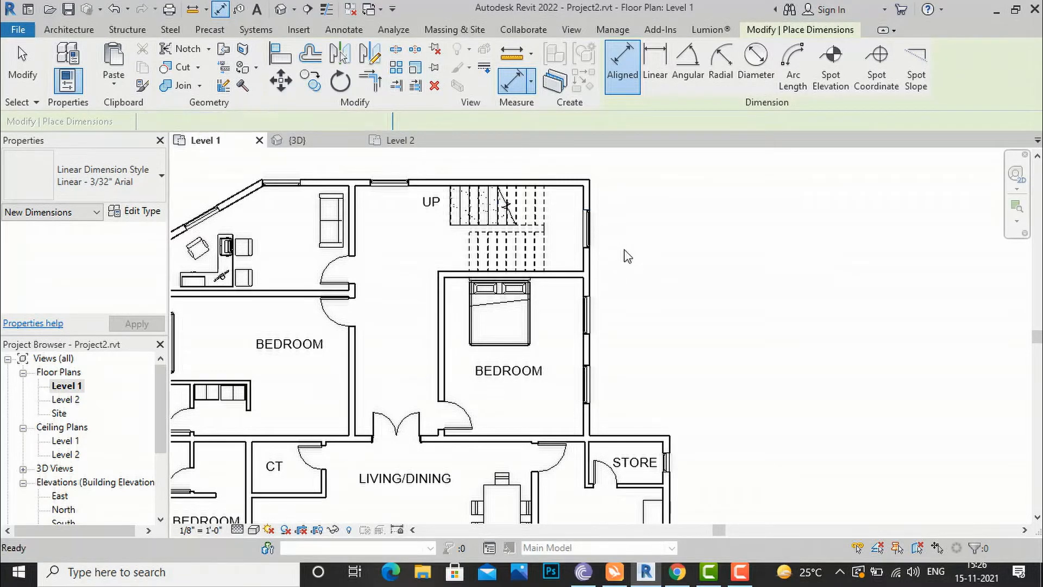
key("Escape")
key("Escape")
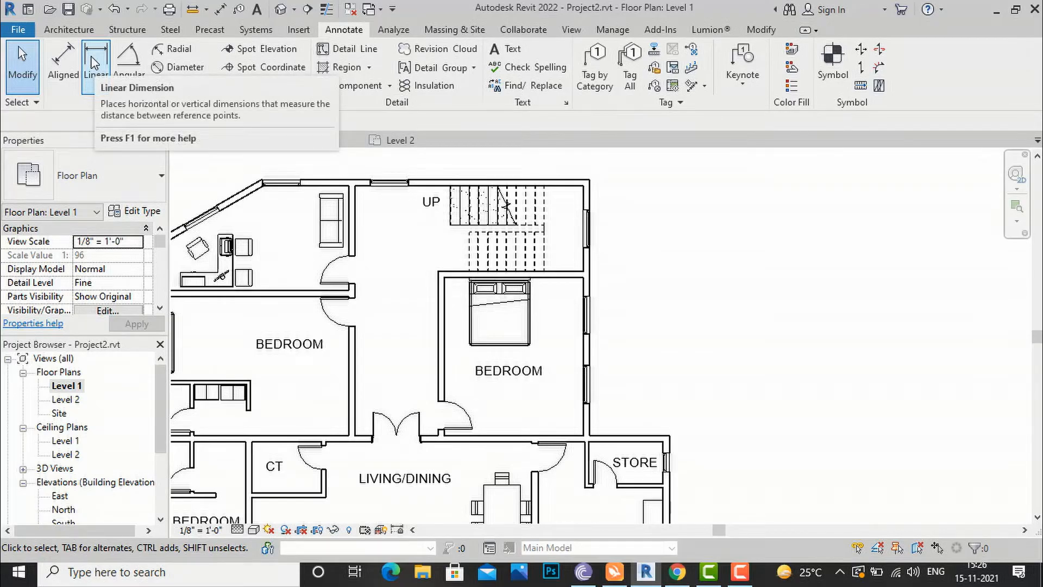
Add a horizontal Linear dimension from the lobby's outer wall corner at the living/dining wall to the kitchen's outer corner, placed above the servant room.
left_click(95, 63)
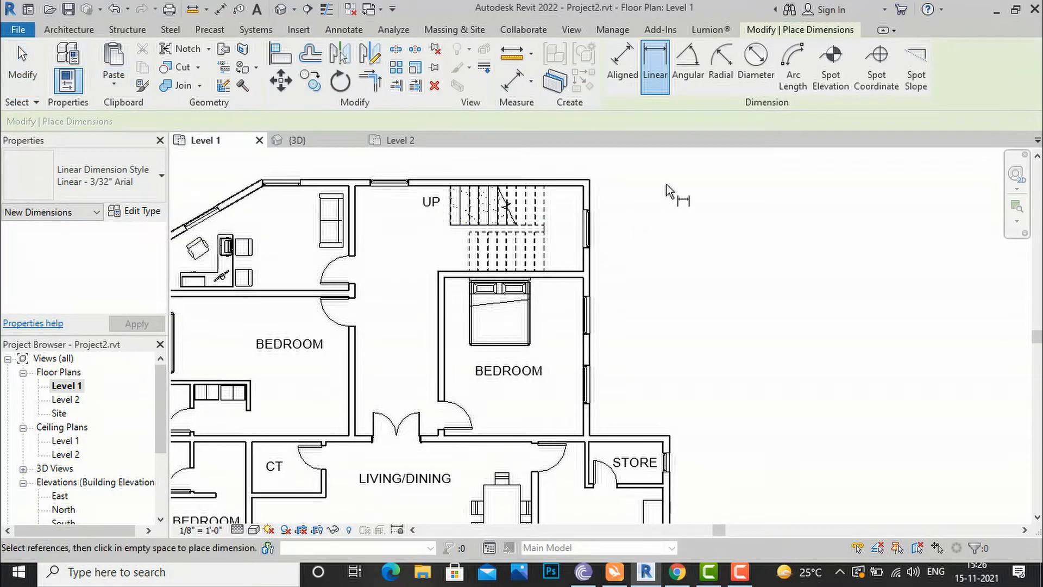
scroll(669, 190, "down", 2)
scroll(669, 191, "down", 1)
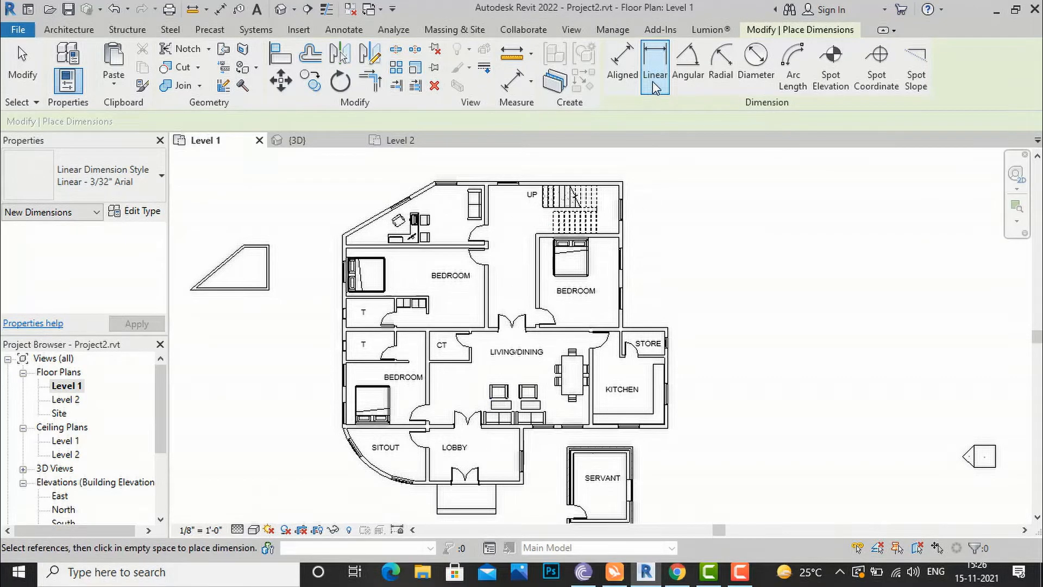
scroll(591, 447, "up", 1)
scroll(493, 438, "up", 5)
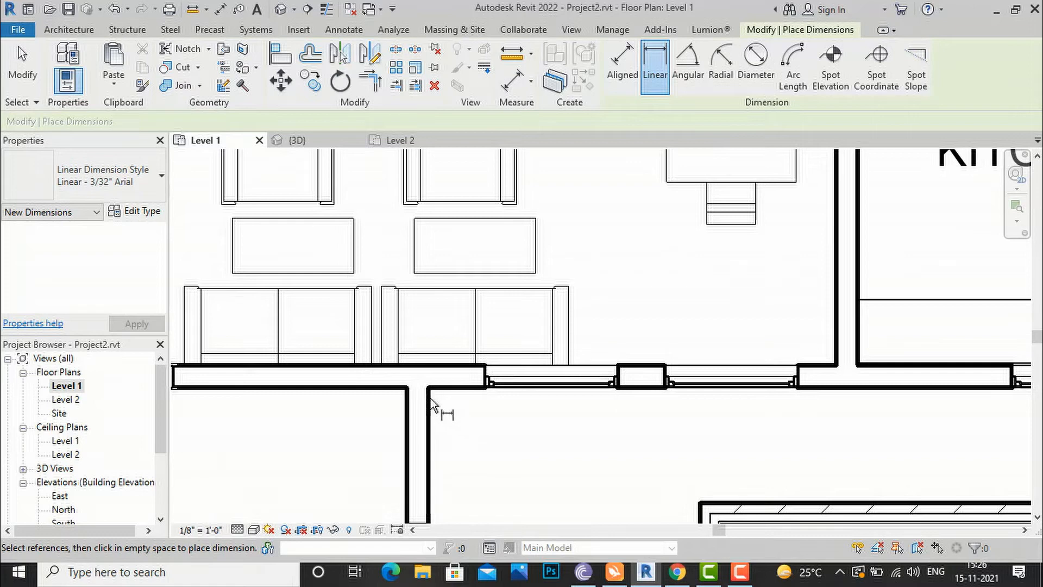
scroll(433, 405, "up", 2)
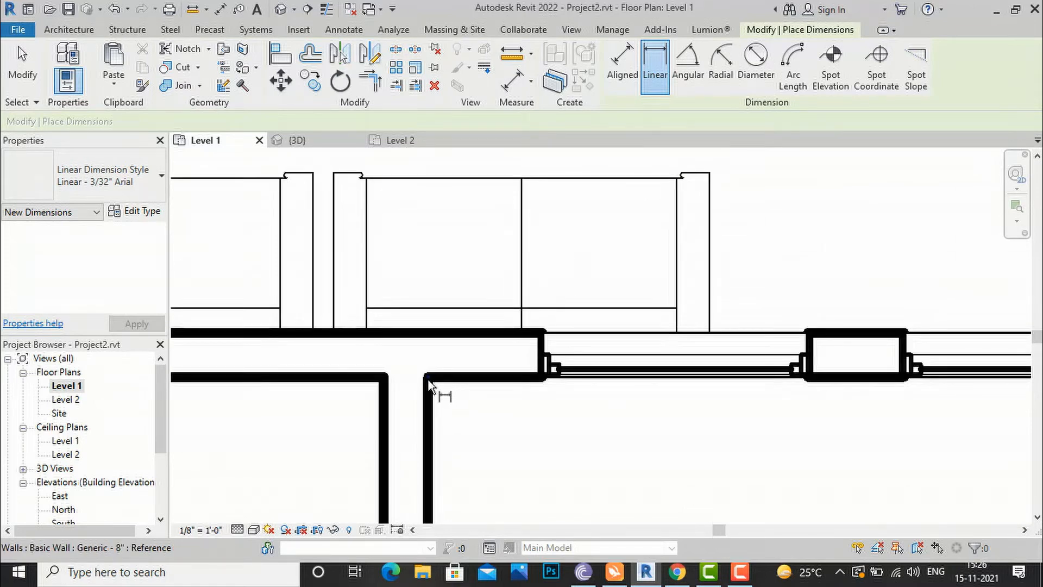
left_click(428, 380)
scroll(431, 387, "down", 4)
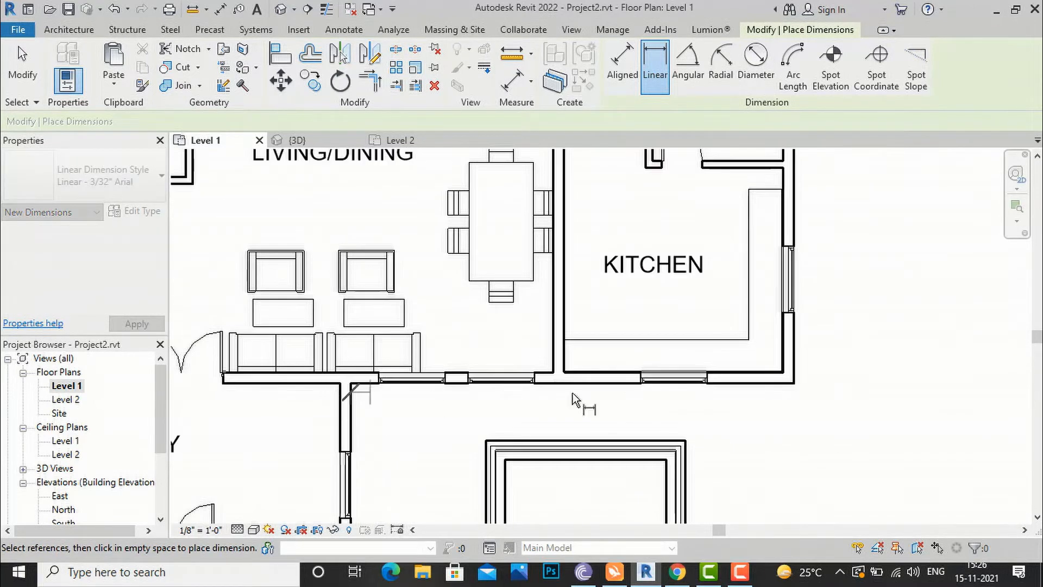
scroll(791, 389, "up", 5)
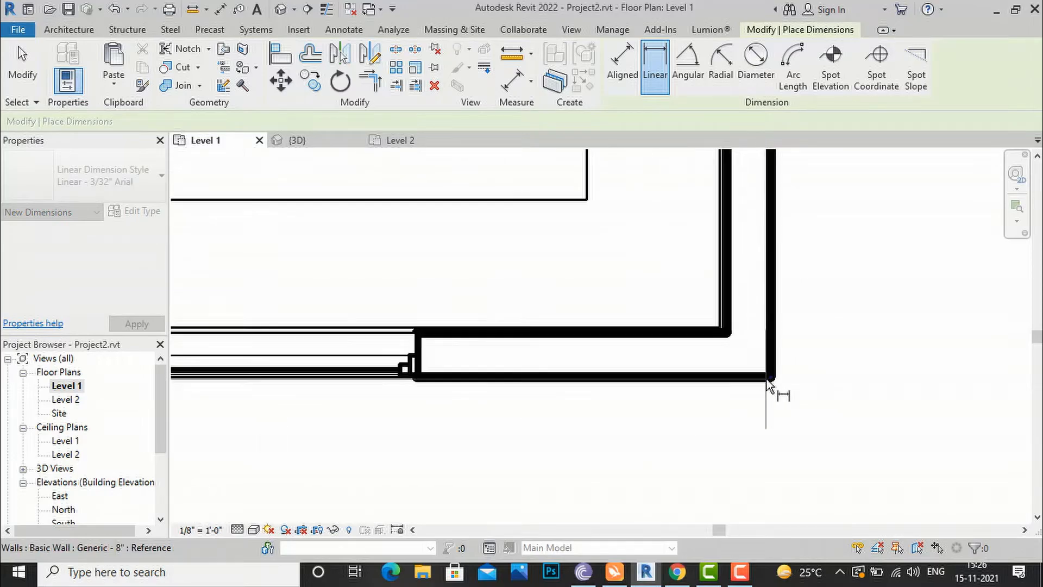
left_click(768, 380)
scroll(814, 320, "down", 3)
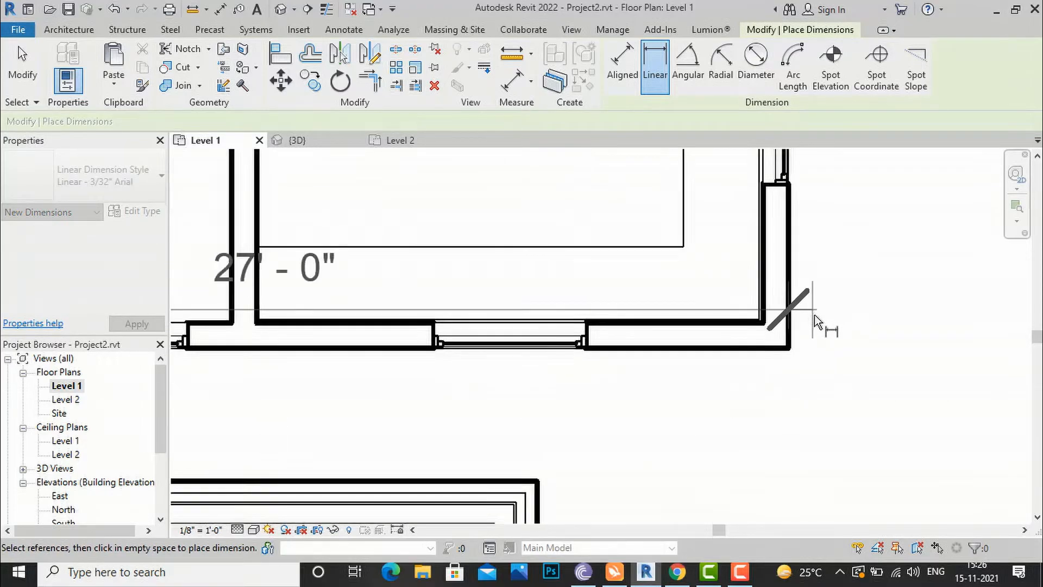
scroll(821, 380, "down", 2)
left_click(826, 400)
scroll(845, 326, "down", 2)
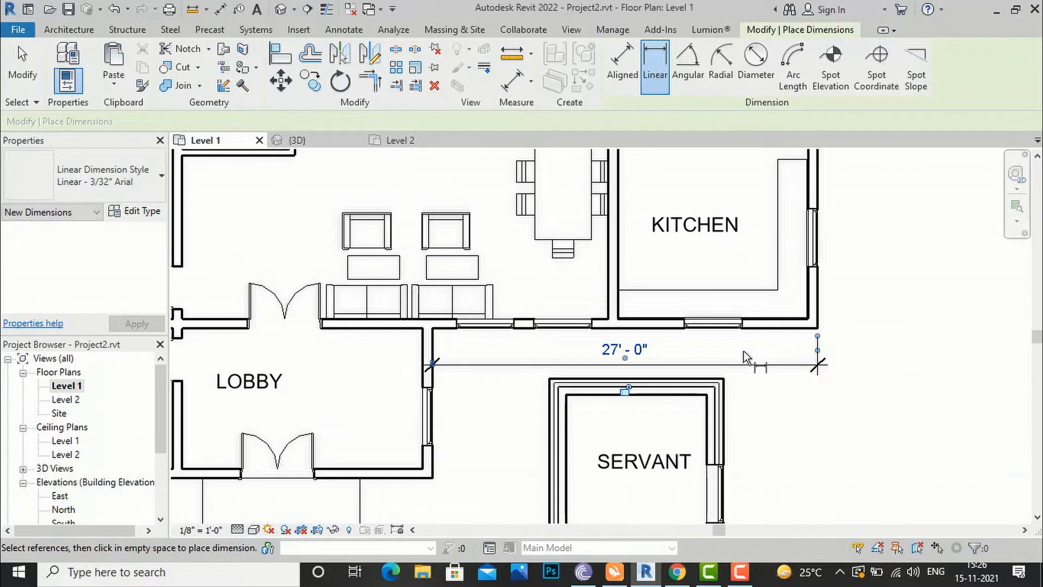
key("Escape")
key("Escape")
scroll(567, 433, "down", 3)
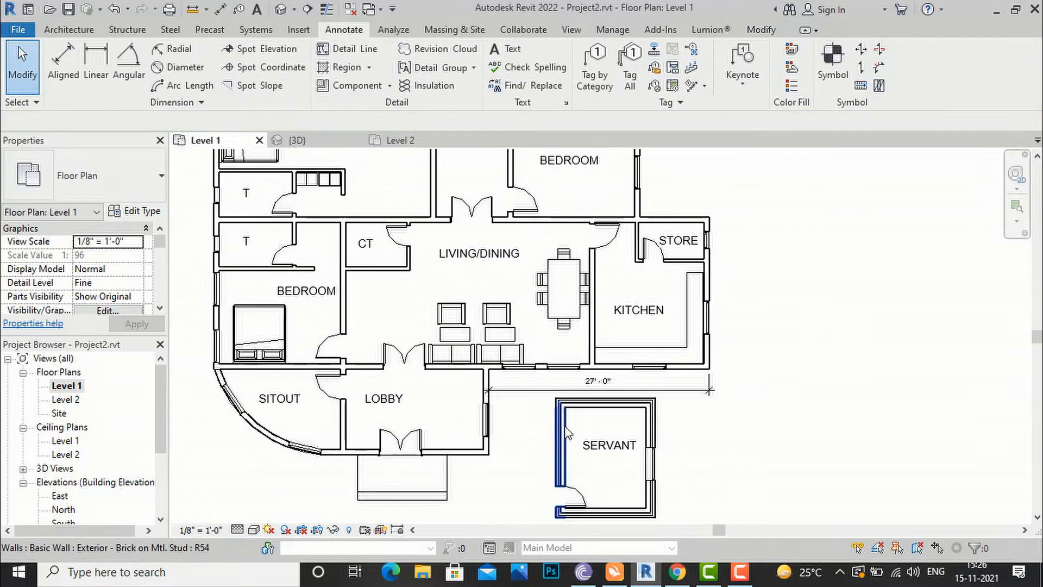
scroll(567, 433, "down", 3)
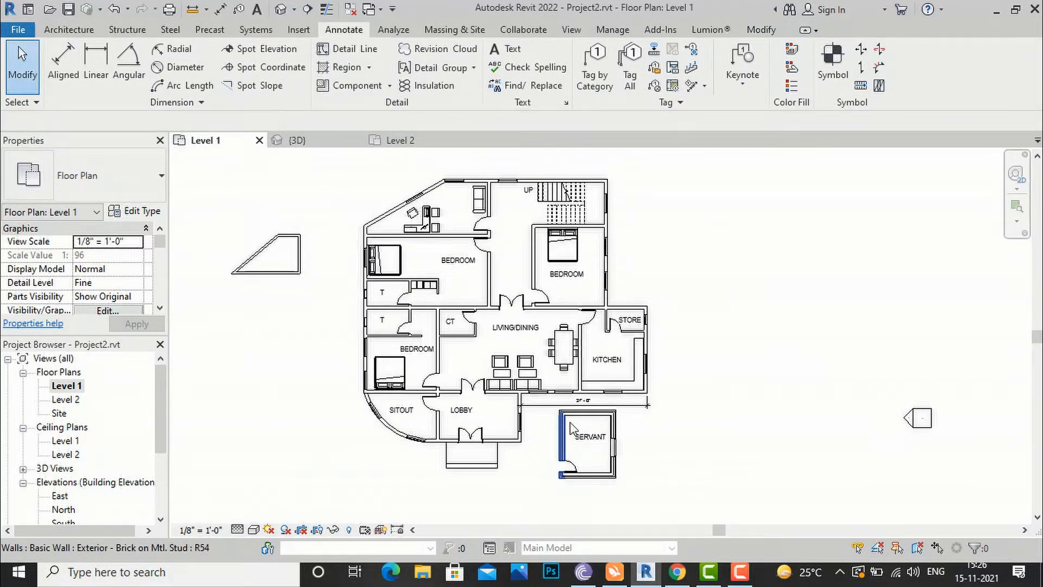
left_click(128, 79)
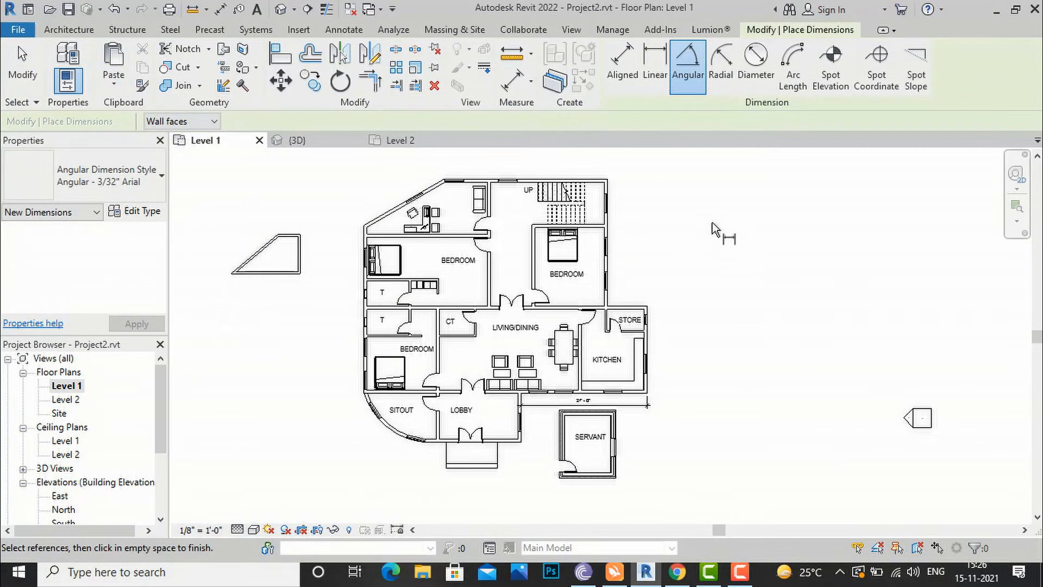
scroll(715, 230, "down", 2)
scroll(435, 250, "up", 2)
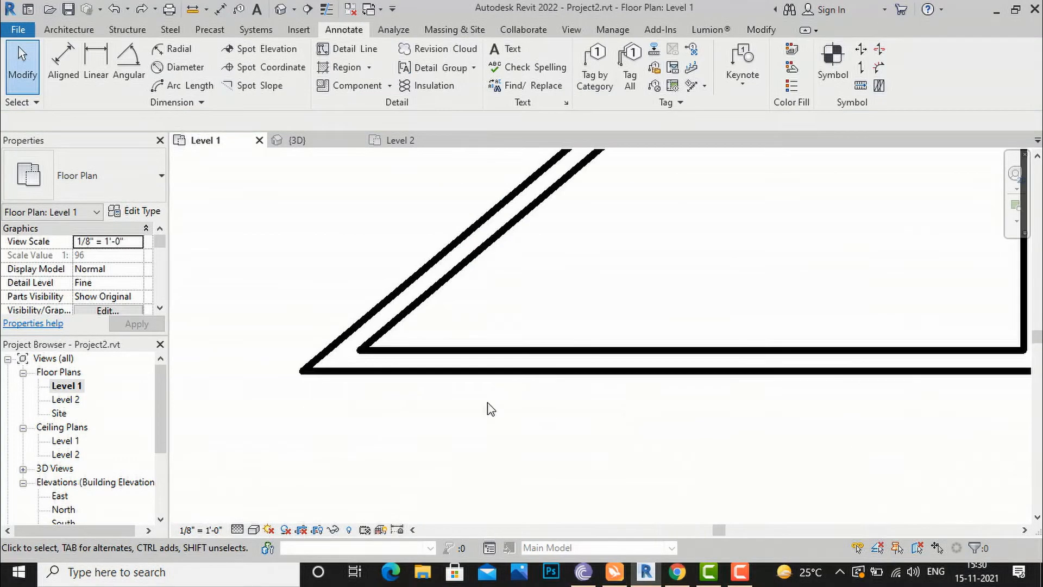
Decline saving the project in the save reminder and close the reminder interval settings.
scroll(462, 445, "down", 3)
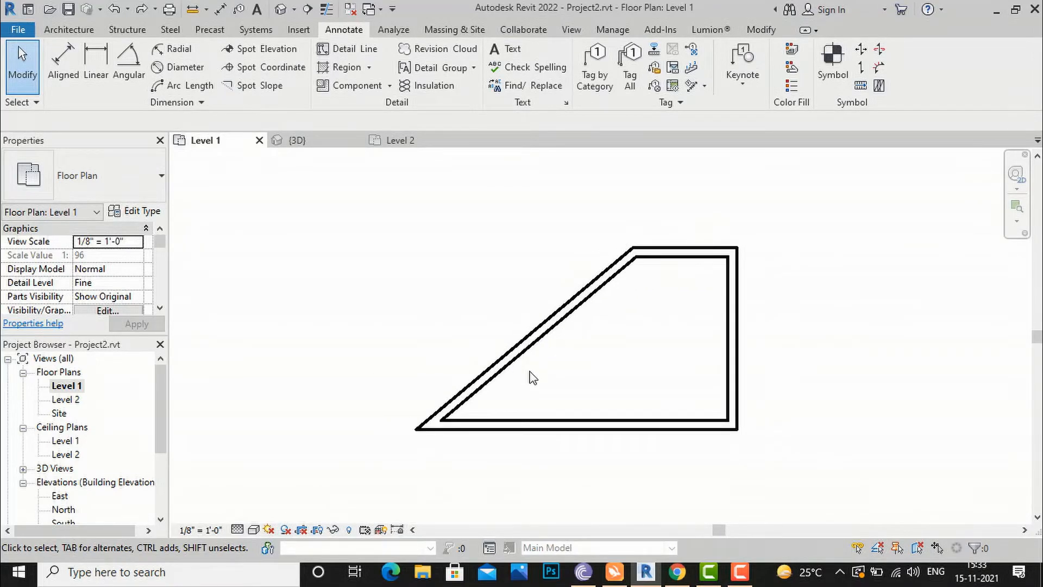
scroll(554, 360, "up", 1)
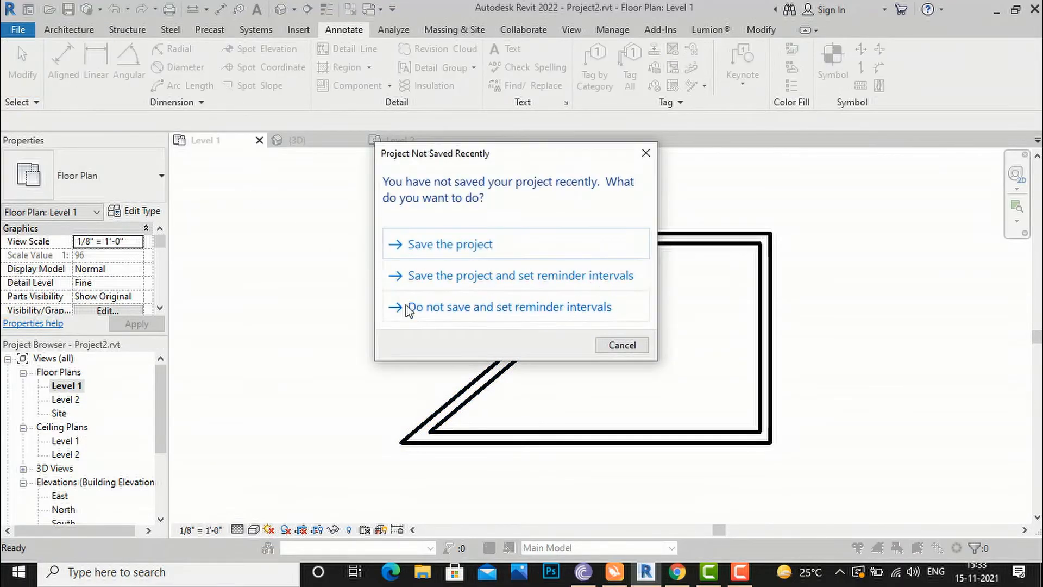
left_click(402, 305)
left_click(641, 516)
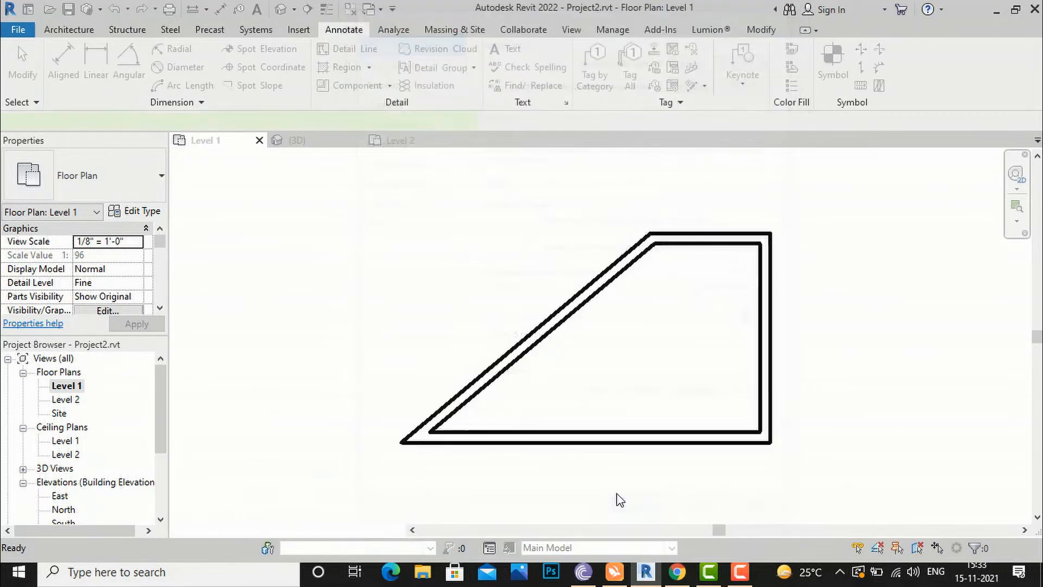
Try an Aligned dimension between the two horizontal walls of the separate slanted-wall enclosure, then abandon it.
left_click(444, 436)
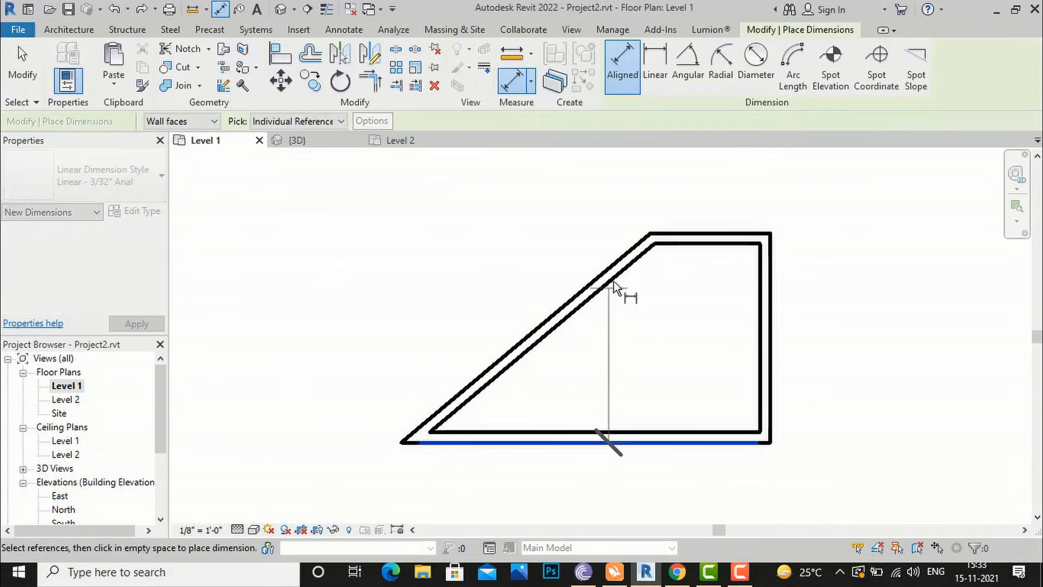
left_click(654, 232)
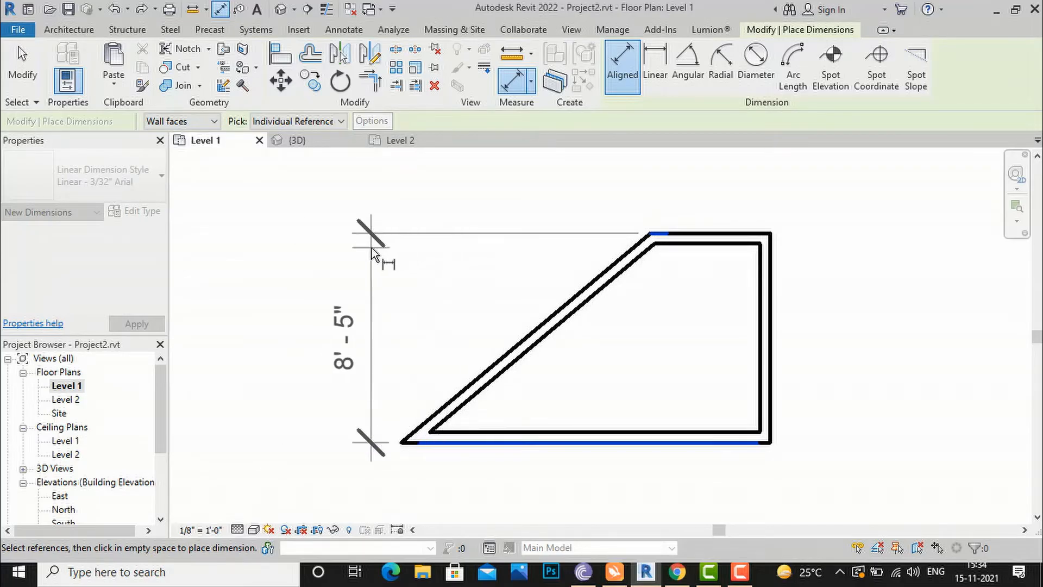
key("Escape")
key("Escape")
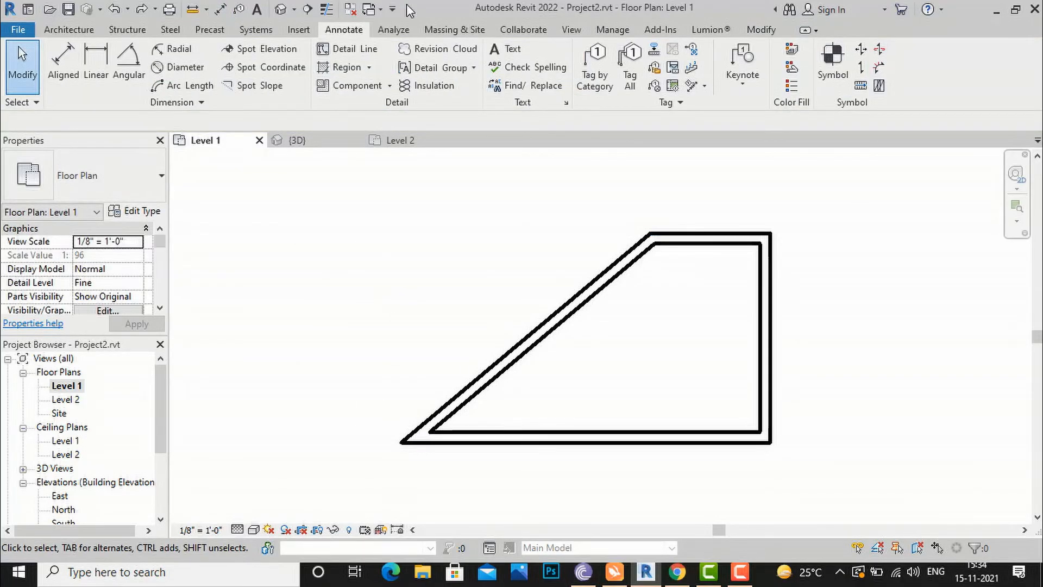
Add an Aligned dimension along the slanted wall from its upper outer corner point to its lower outer corner point, placed outside the enclosure.
left_click(72, 55)
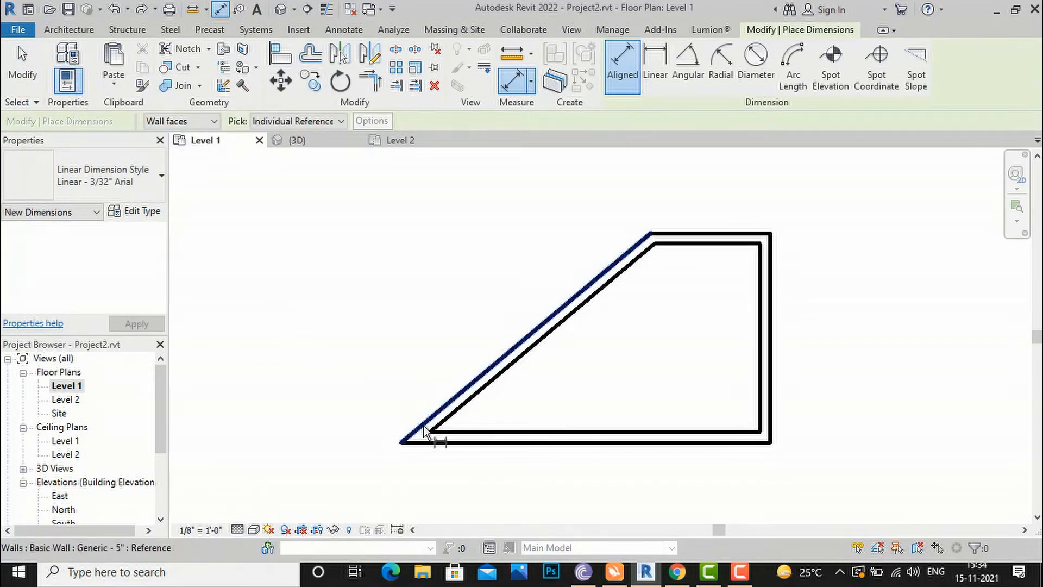
scroll(661, 239, "up", 3)
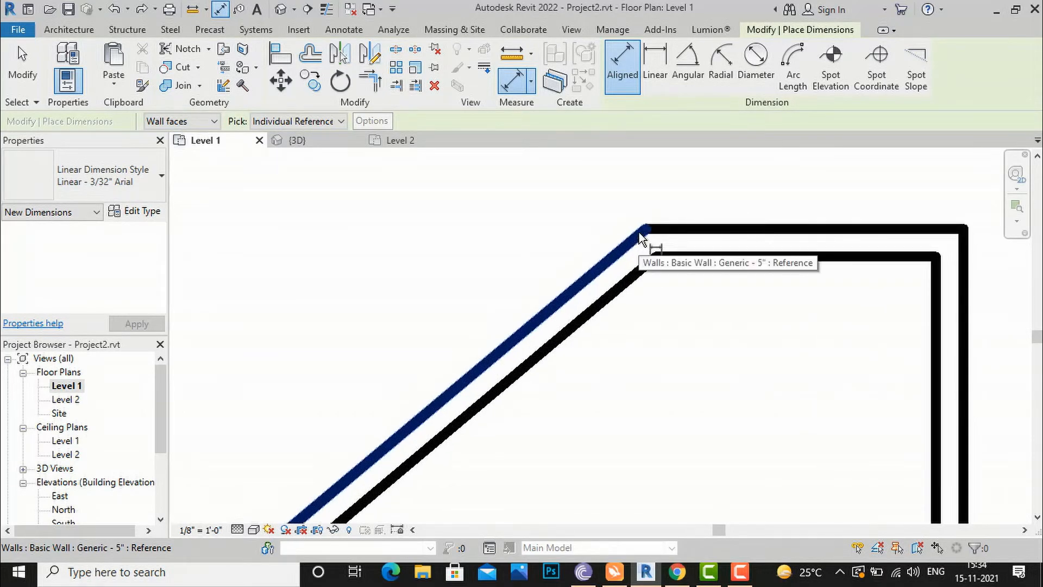
scroll(647, 234, "up", 2)
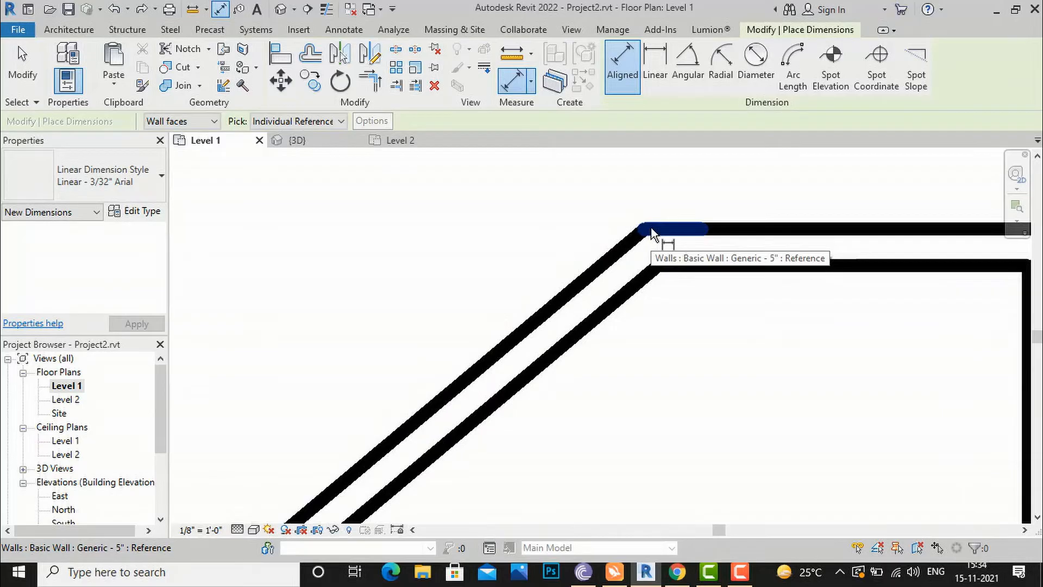
key("Tab")
key("Tab")
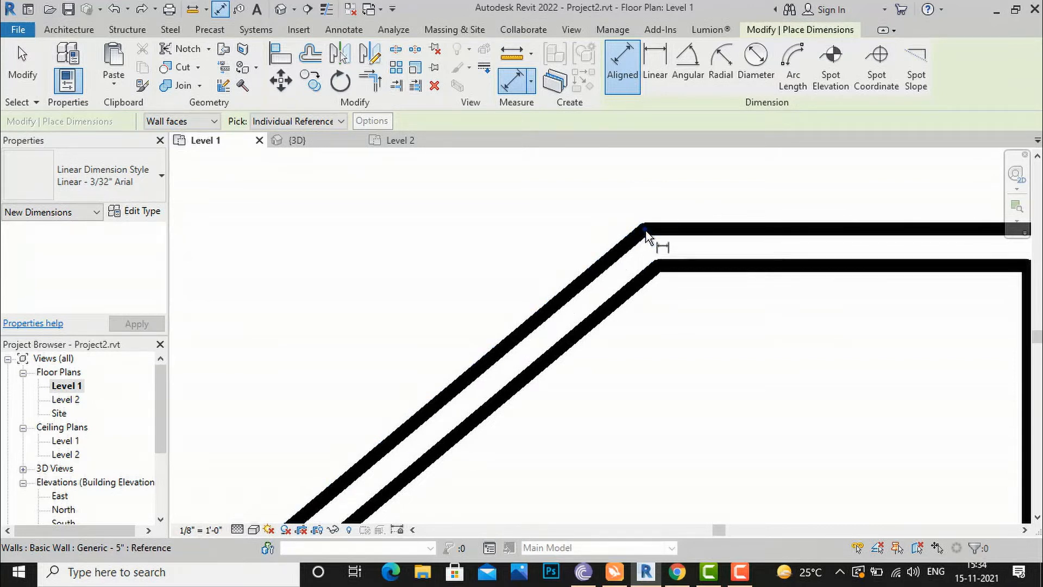
scroll(632, 204, "down", 4)
scroll(634, 206, "down", 1)
scroll(478, 356, "up", 5)
scroll(448, 348, "up", 2)
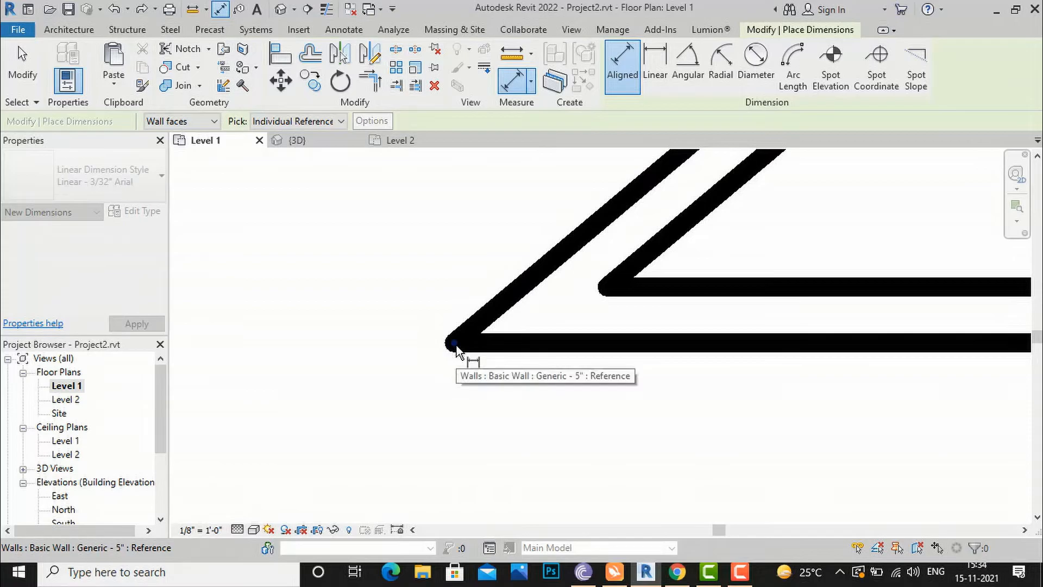
left_click(456, 346)
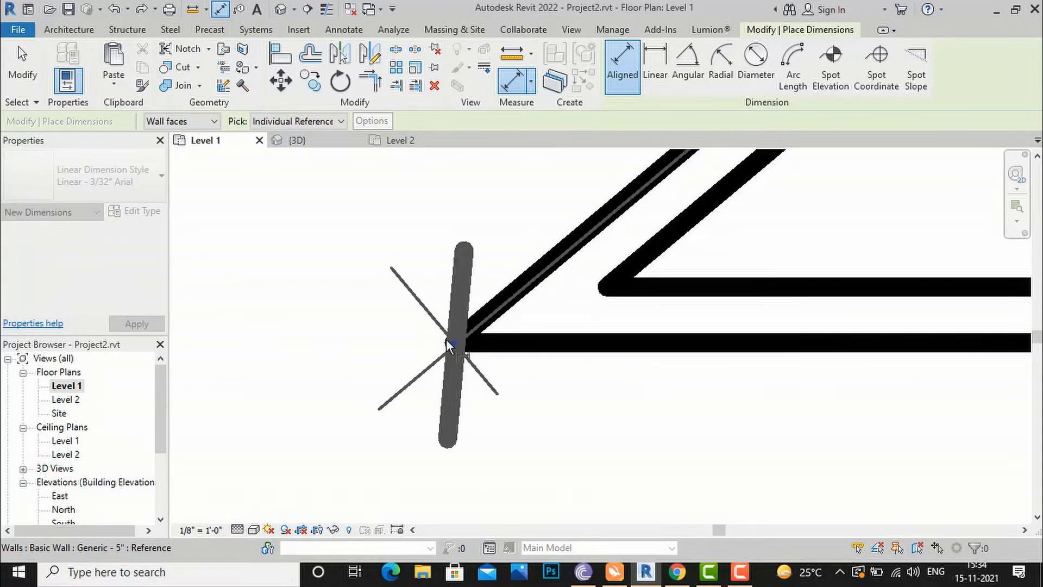
scroll(435, 392, "down", 2)
scroll(431, 390, "down", 3)
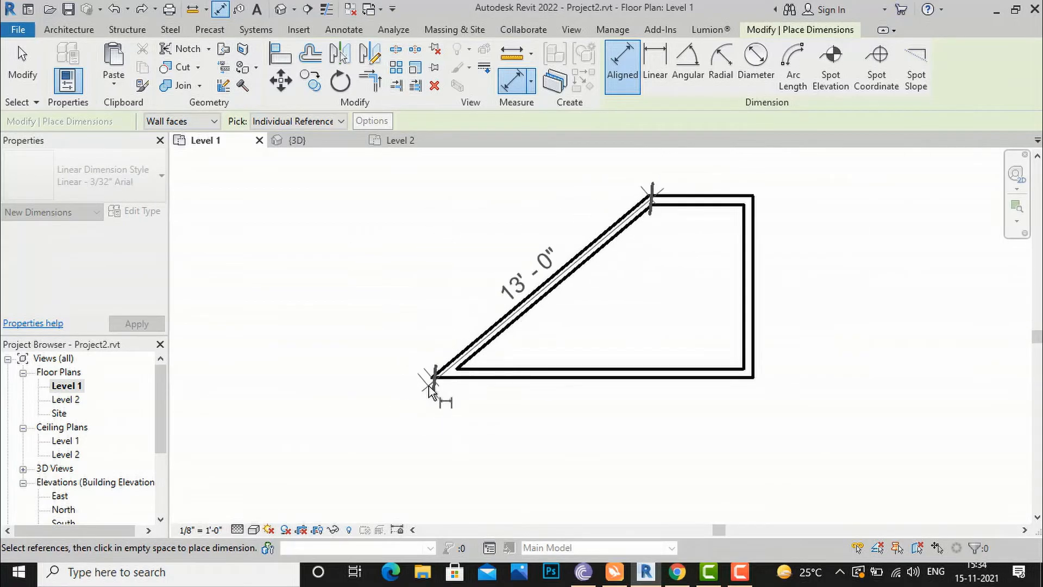
left_click(398, 368)
key("Escape")
key("Escape")
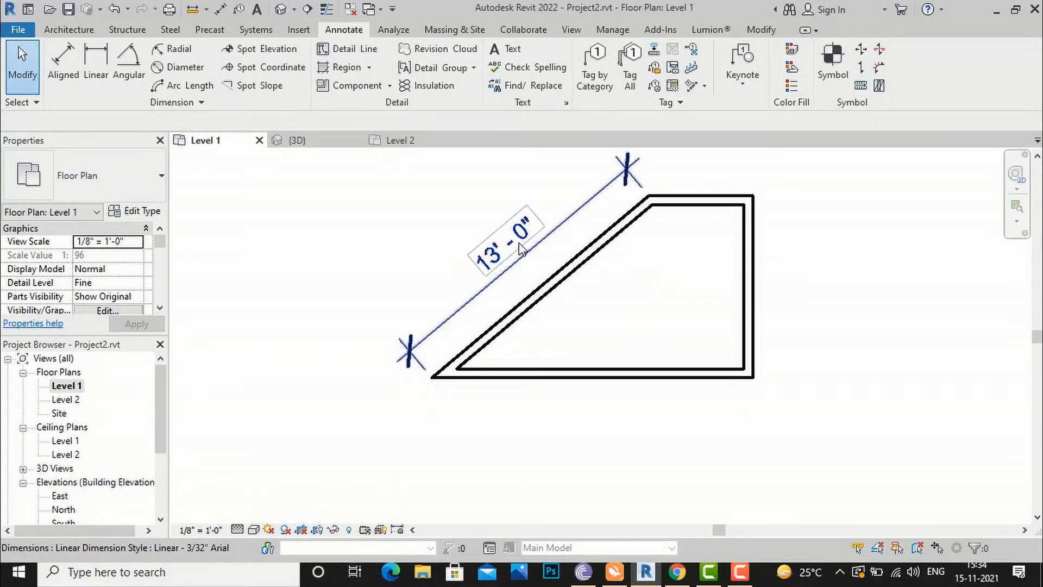
Delete the slanted wall's dimension and cut the enclosure's lower horizontal wall out of the plan.
left_click(537, 247)
key("Delete")
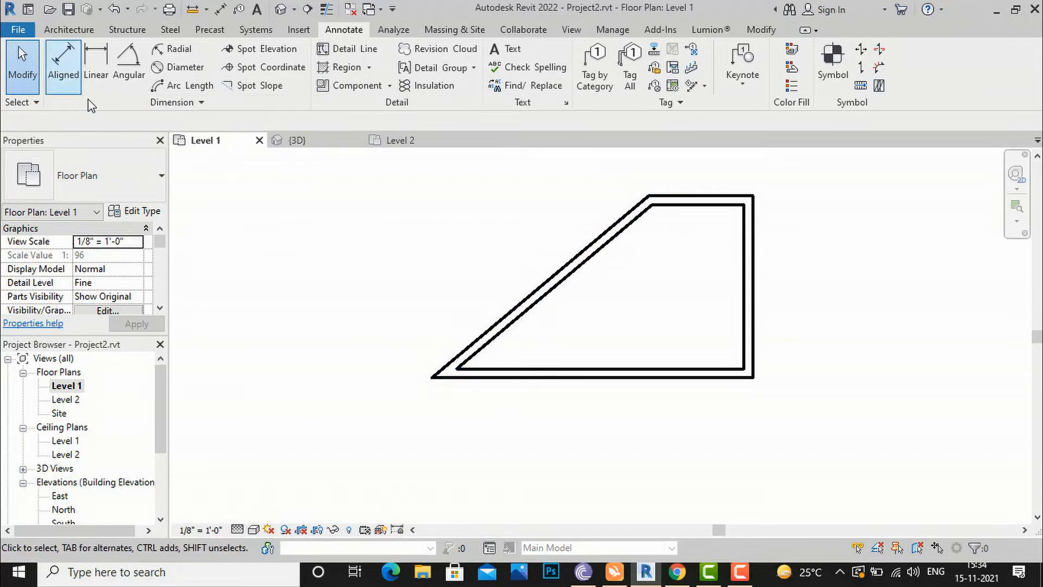
left_click(505, 375)
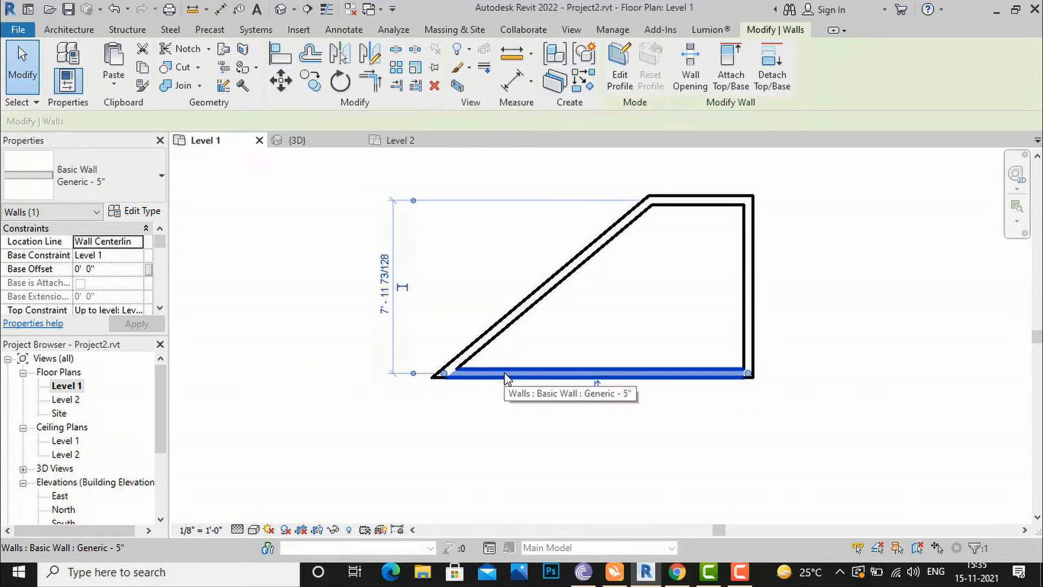
key("Delete")
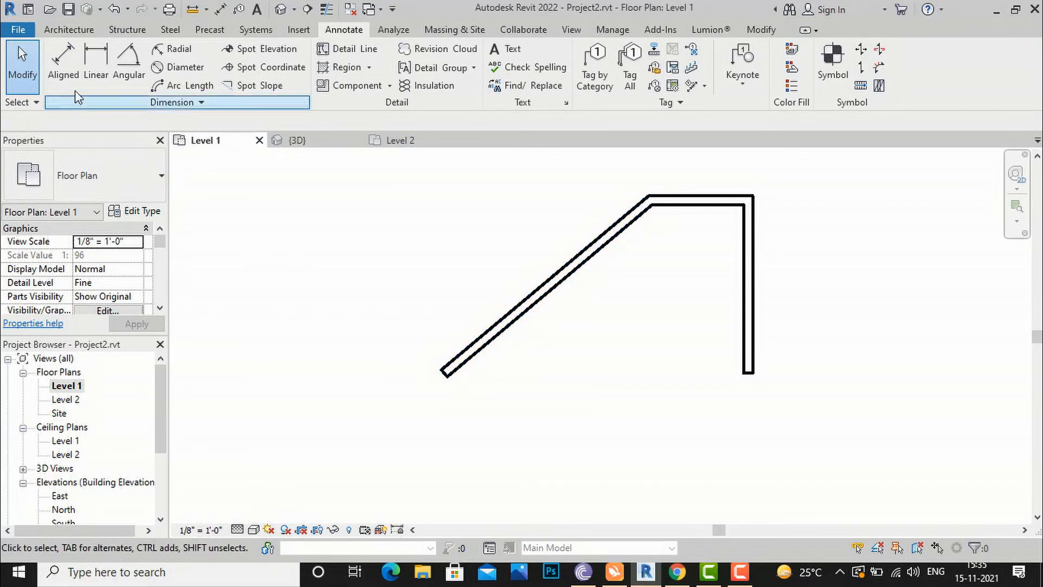
Add an Aligned dimension along the slanted wall from its open end face to the upper outer corner, placed outside the wall.
left_click(63, 76)
scroll(473, 325, "up", 1)
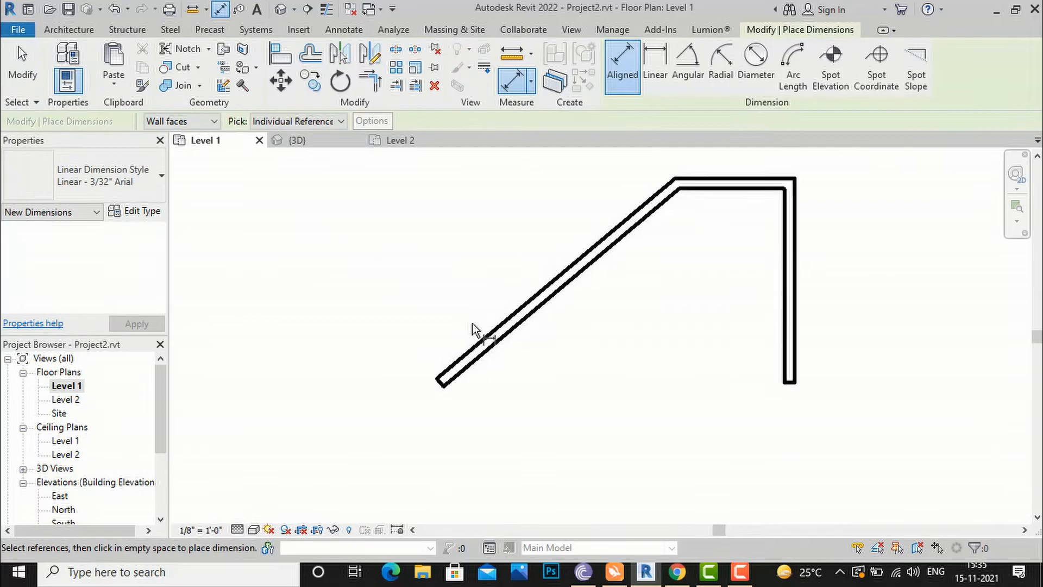
scroll(473, 329, "up", 1)
left_click(434, 406)
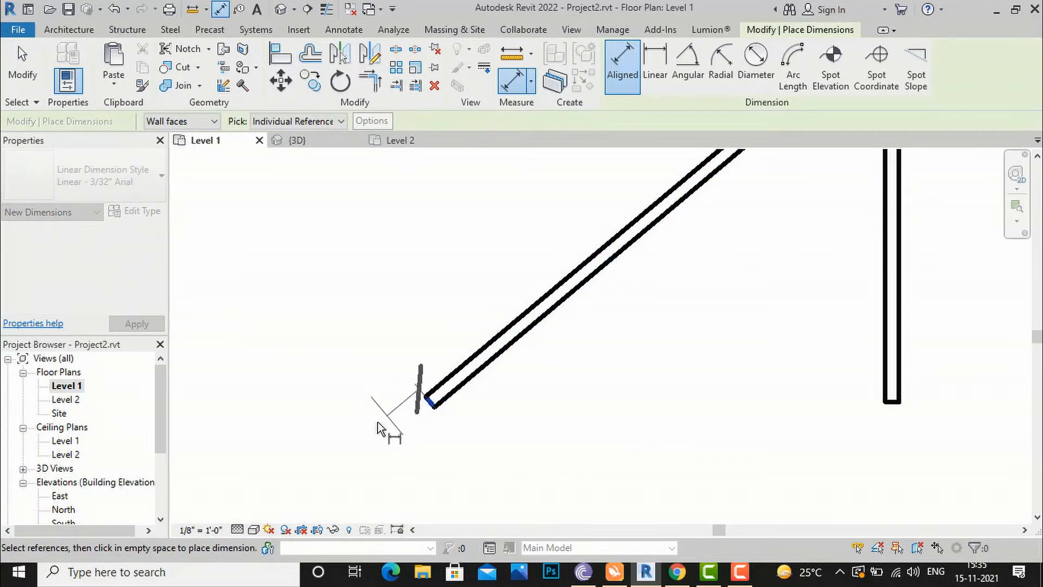
scroll(359, 421, "down", 2)
scroll(554, 277, "up", 2)
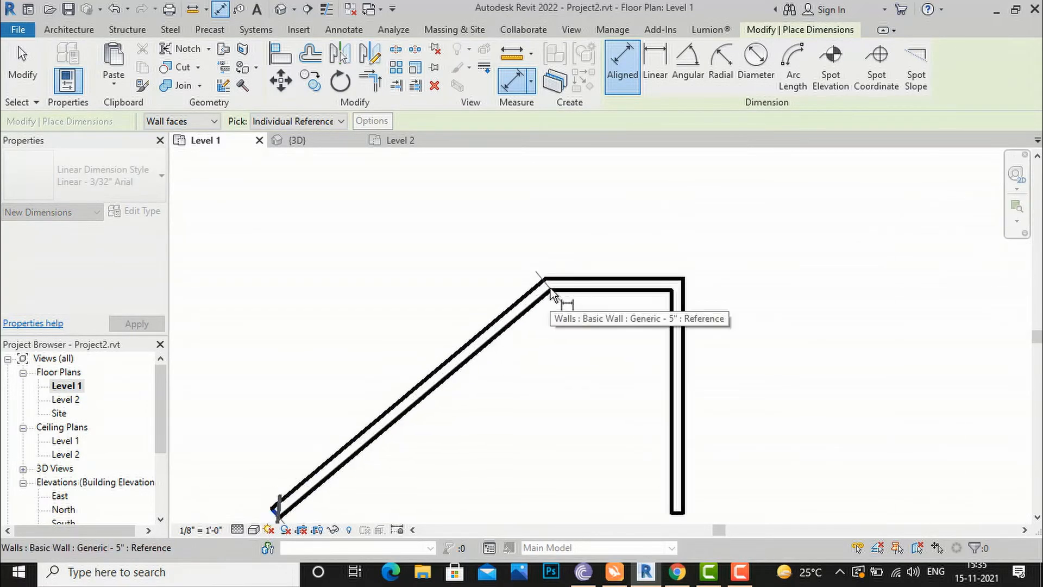
scroll(550, 288, "up", 2)
left_click(546, 277)
scroll(489, 223, "down", 3)
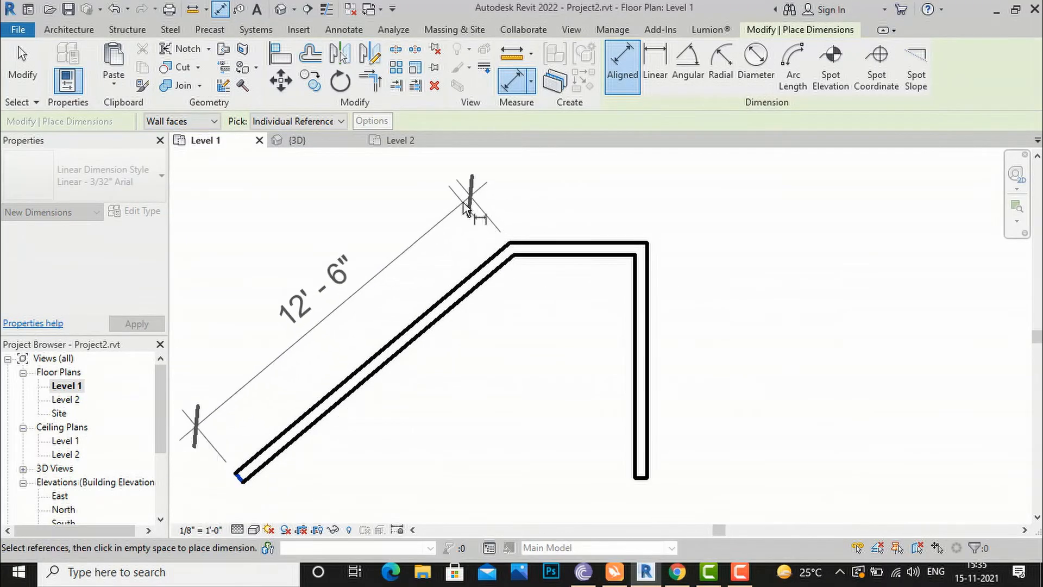
left_click(465, 208)
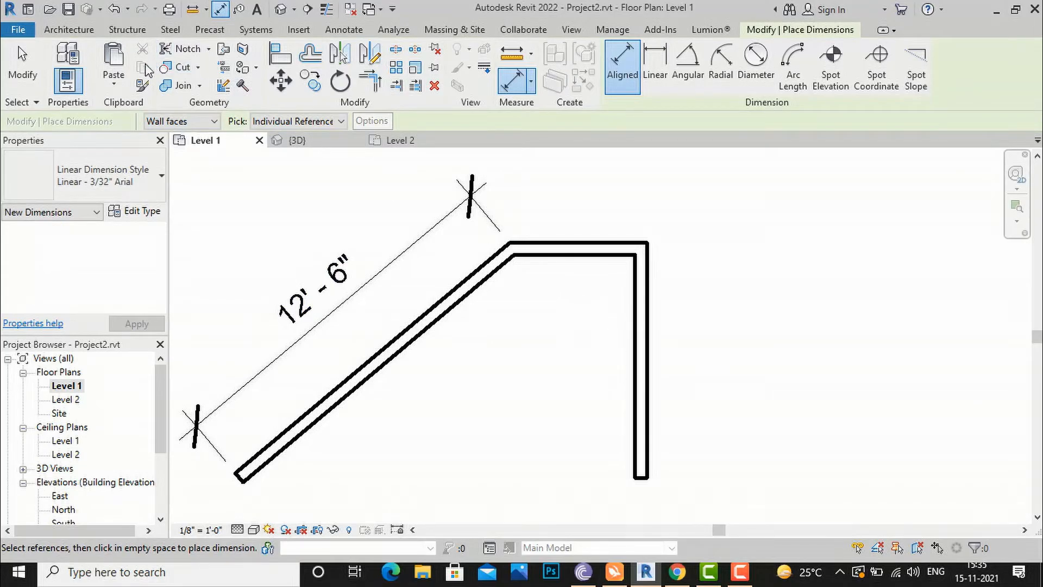
Paste the enclosure's lower horizontal wall back with Aligned to Same Place and deselect it.
left_click(125, 86)
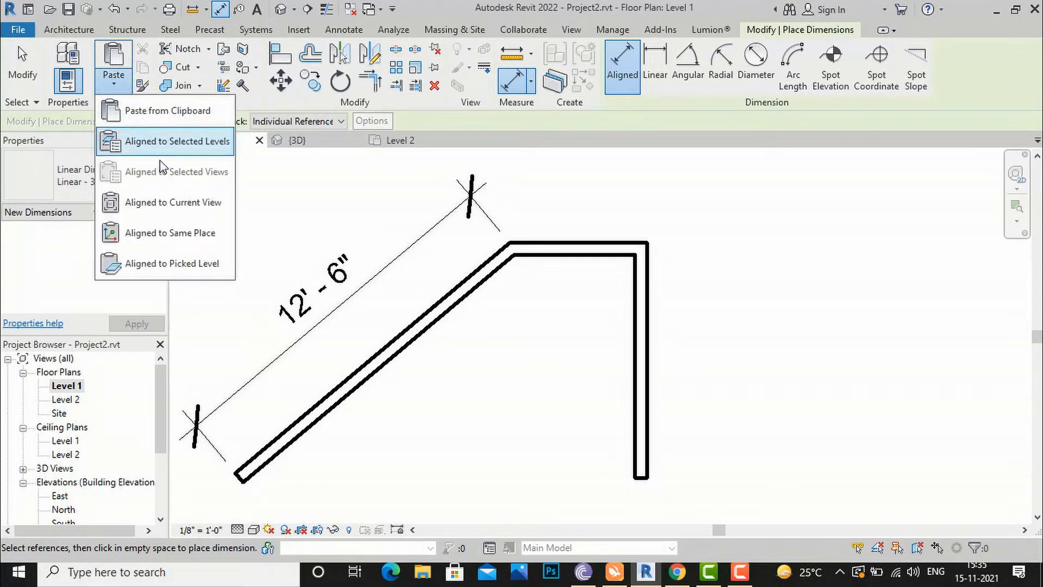
left_click(170, 234)
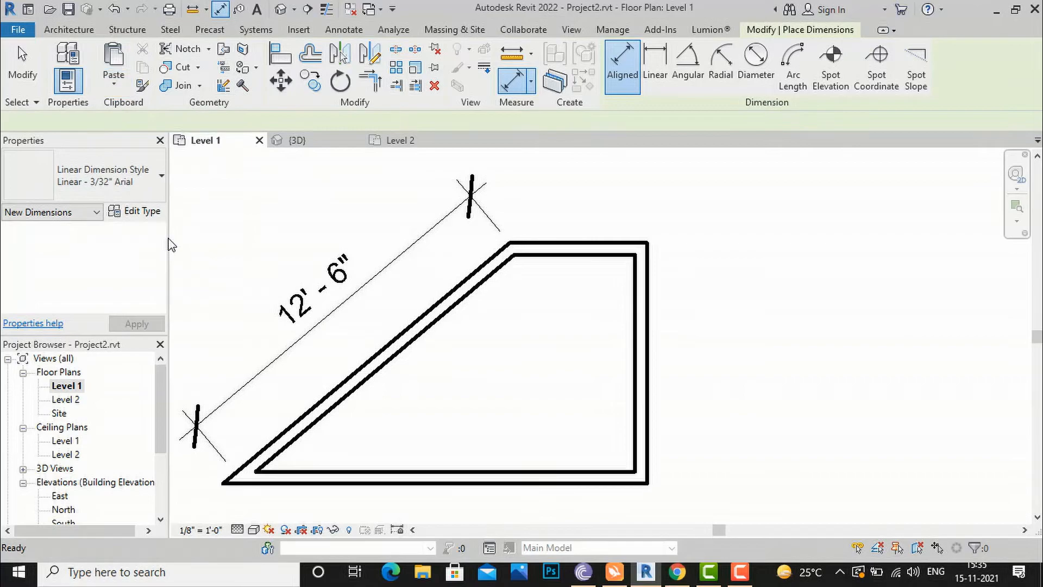
scroll(546, 352, "down", 2)
left_click(403, 350)
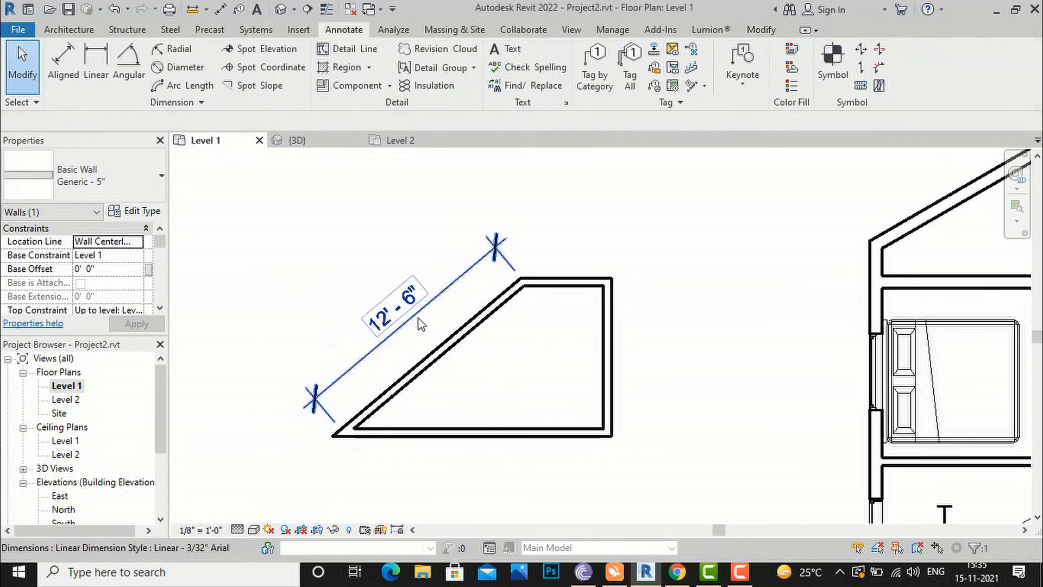
Delete the Aligned dimension beside the enclosure's slanted wall.
scroll(328, 334, "down", 2)
scroll(427, 397, "down", 1)
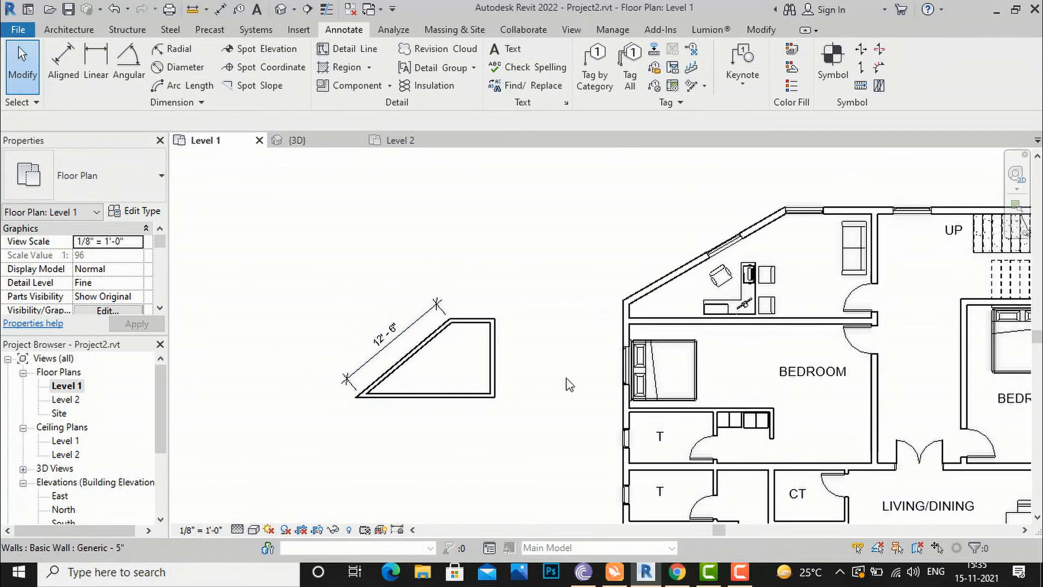
scroll(421, 350, "up", 1)
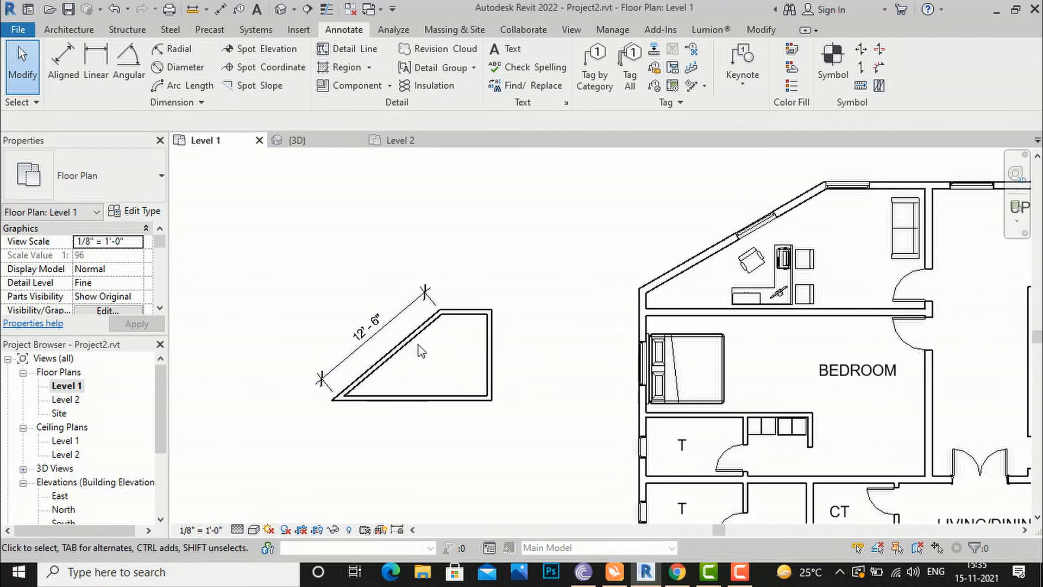
left_click(387, 328)
key("Delete")
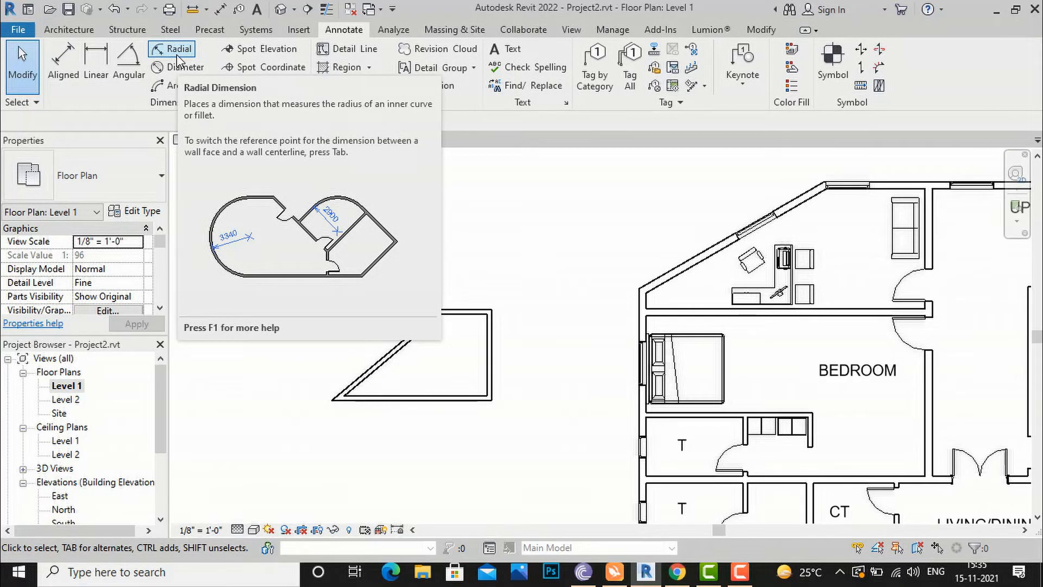
Try a Radial dimension on the sitout's curved outer wall, leaving the command without placing it.
left_click(177, 54)
scroll(420, 154, "down", 1)
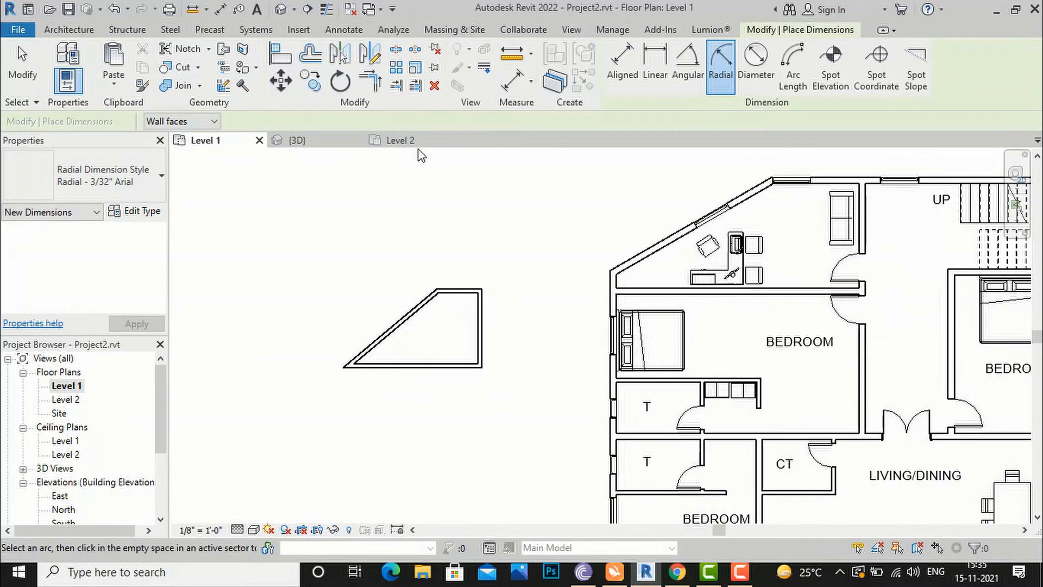
scroll(326, 216, "down", 3)
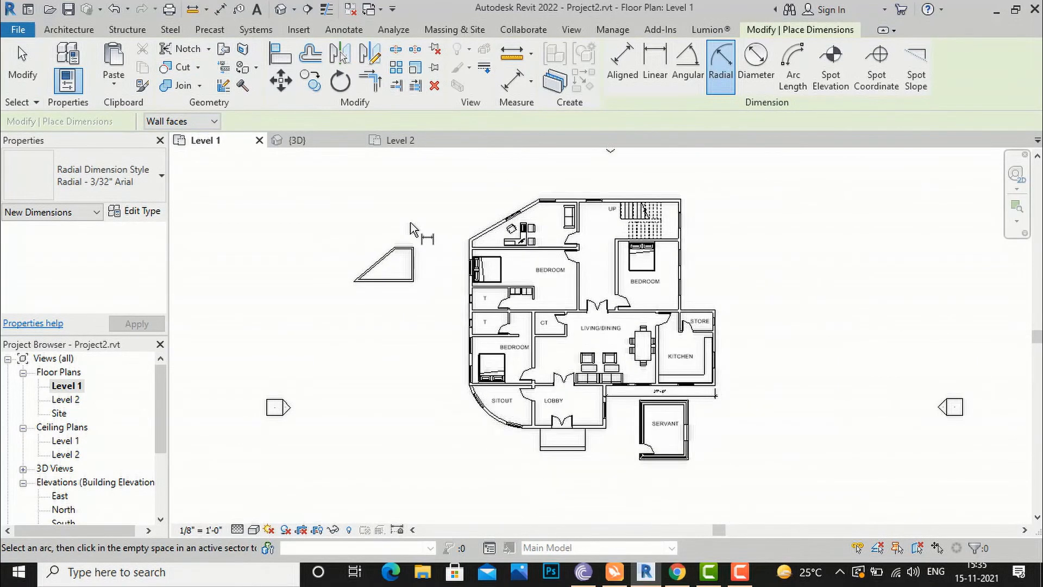
scroll(728, 454, "up", 5)
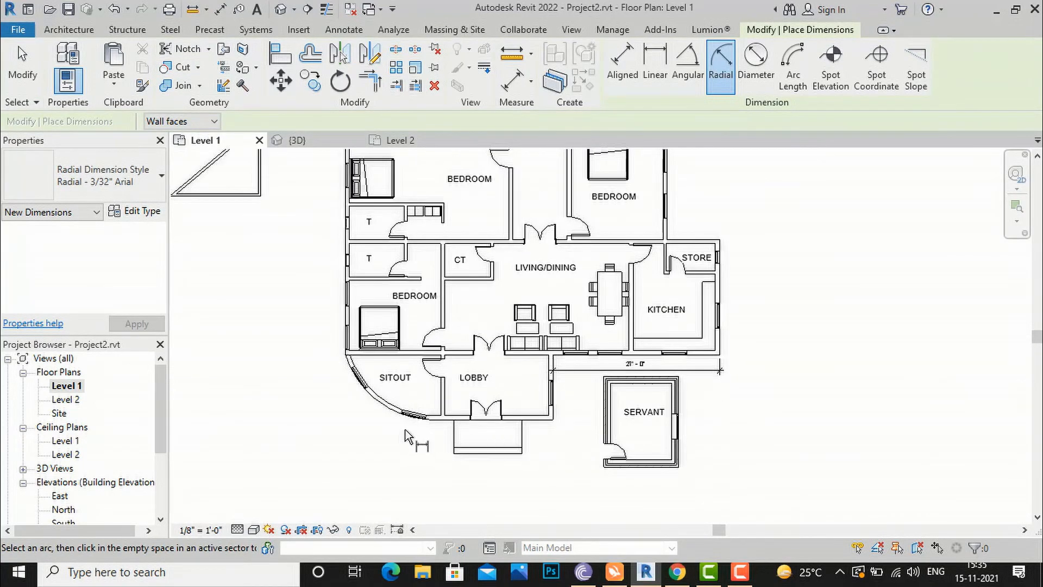
left_click(382, 394)
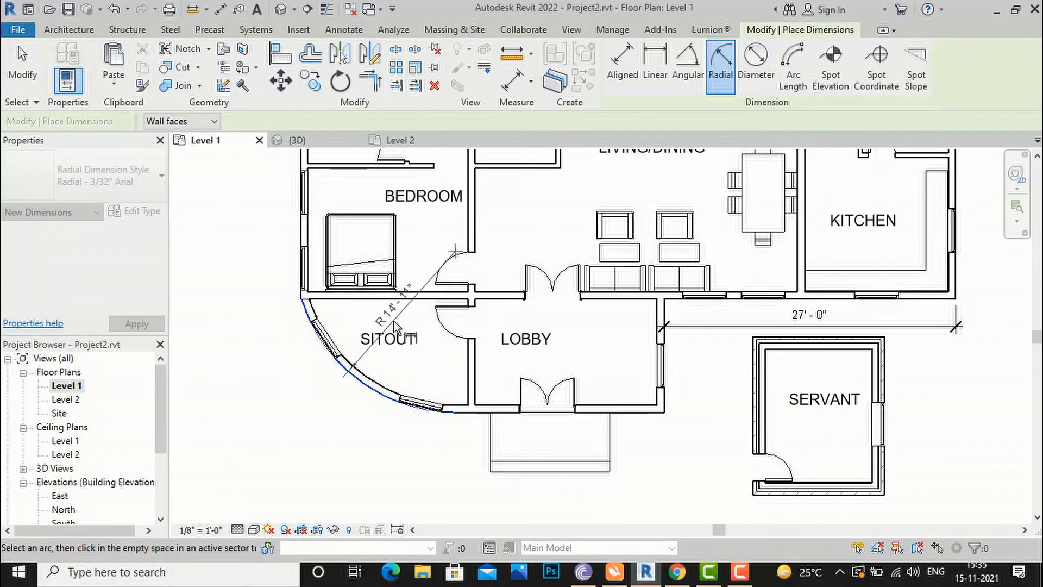
left_click(69, 30)
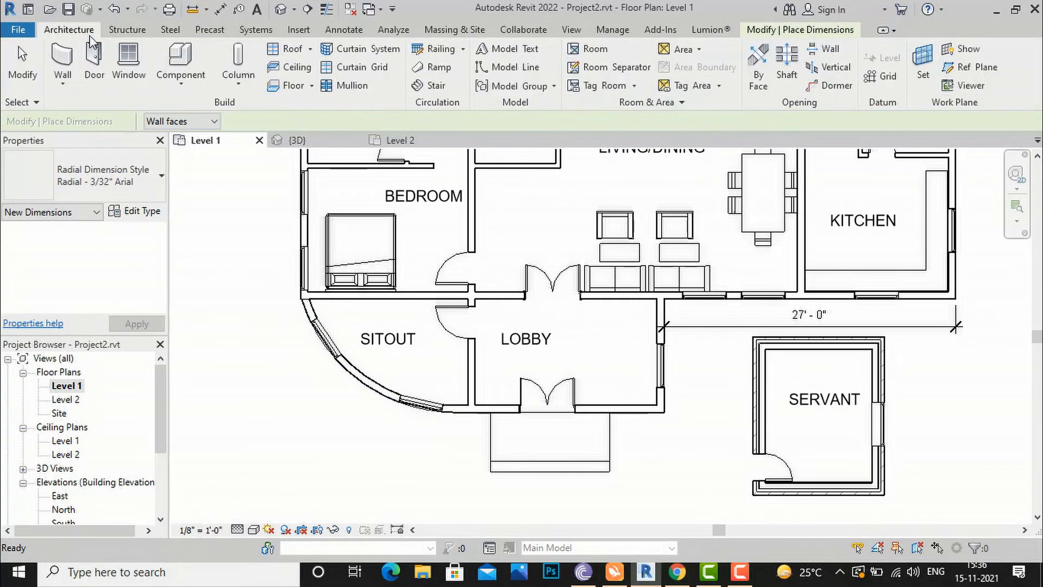
key("Escape")
Try a Diameter dimension on the sitout's curved outer wall and cancel it before placing.
left_click(344, 30)
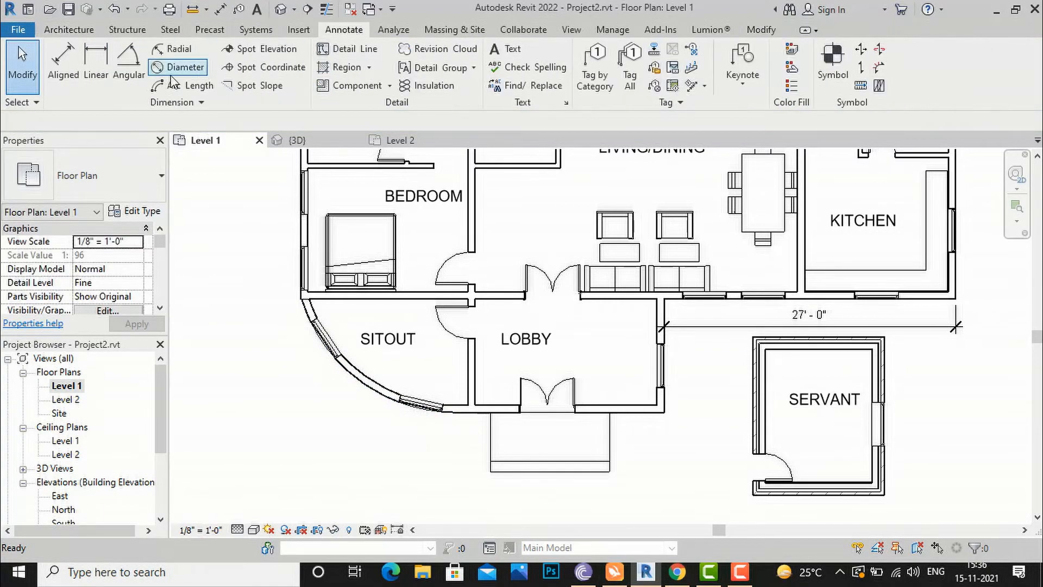
left_click(179, 68)
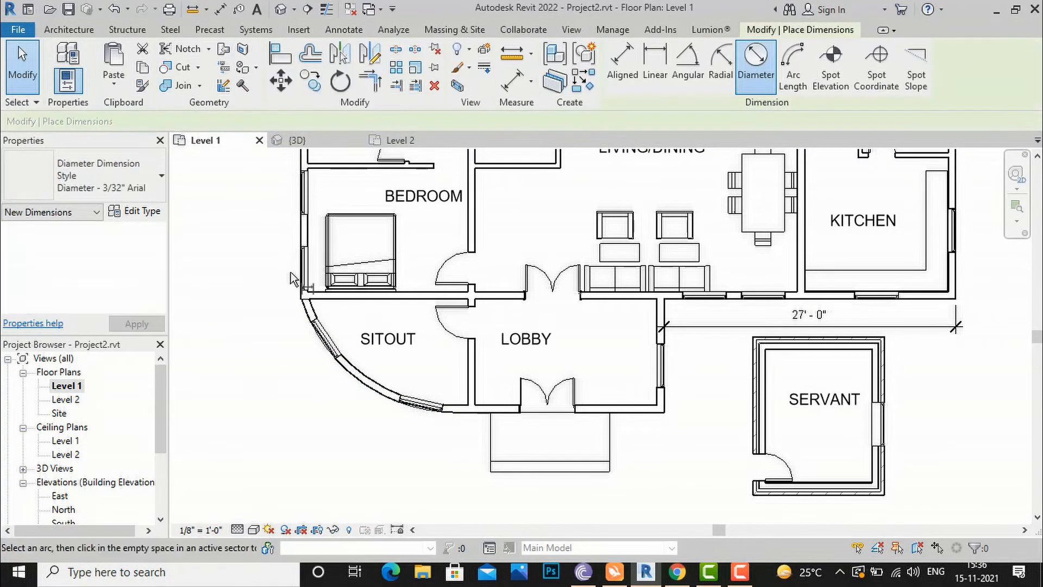
left_click(340, 374)
scroll(429, 402, "down", 1)
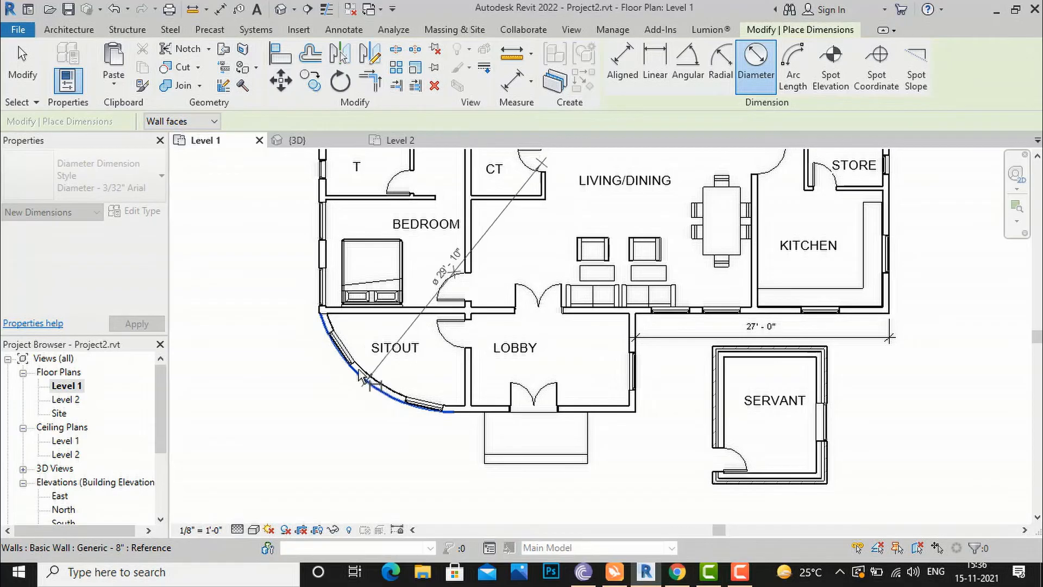
scroll(345, 359, "up", 1)
key("Escape")
key("Escape")
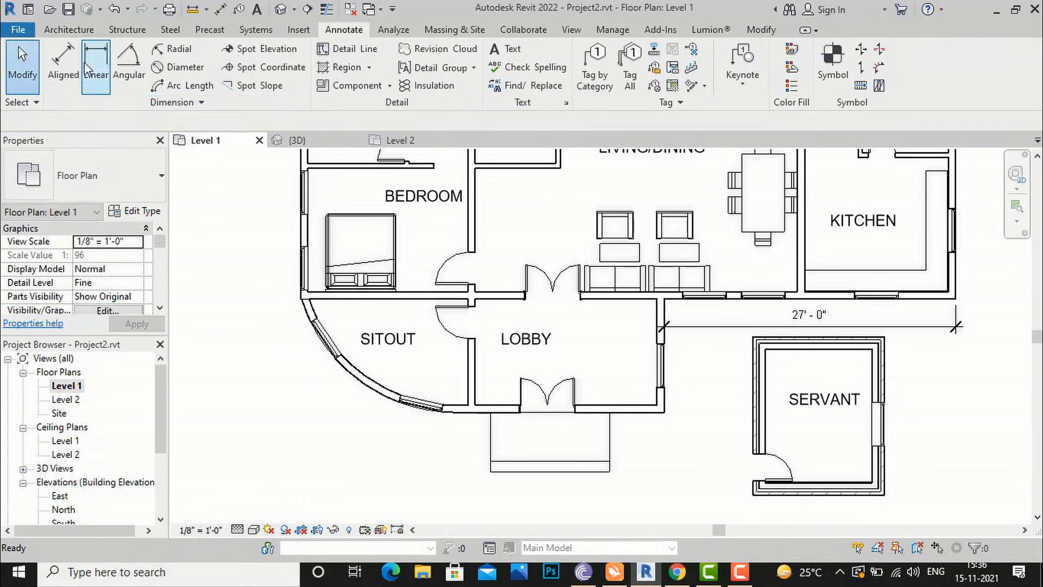
Place an Arc Length dimension outside the sitout's curved wall, measured between the sitout's upper wall and the sitout–lobby partition.
left_click(69, 29)
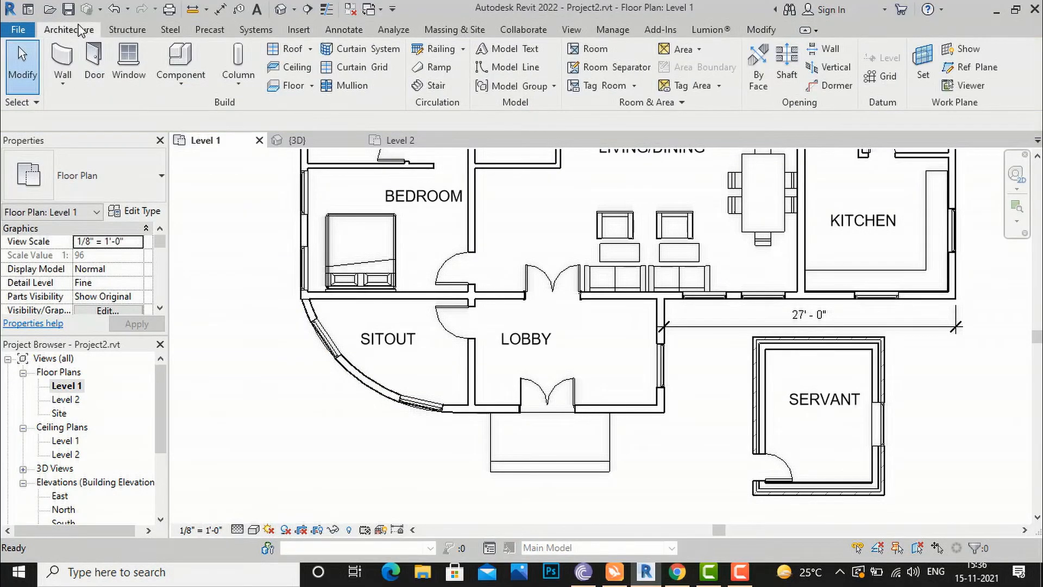
left_click(363, 31)
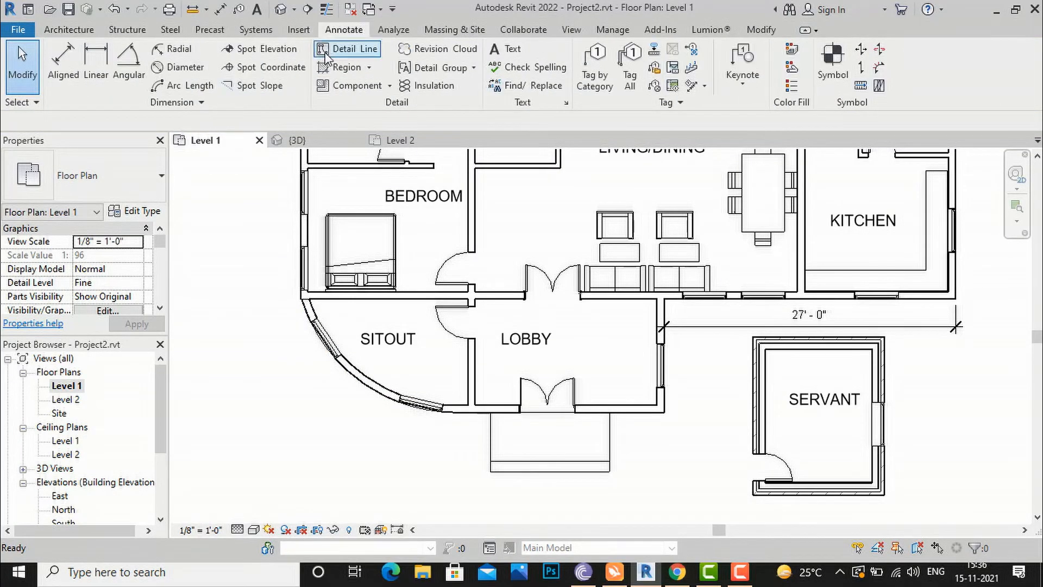
left_click(189, 86)
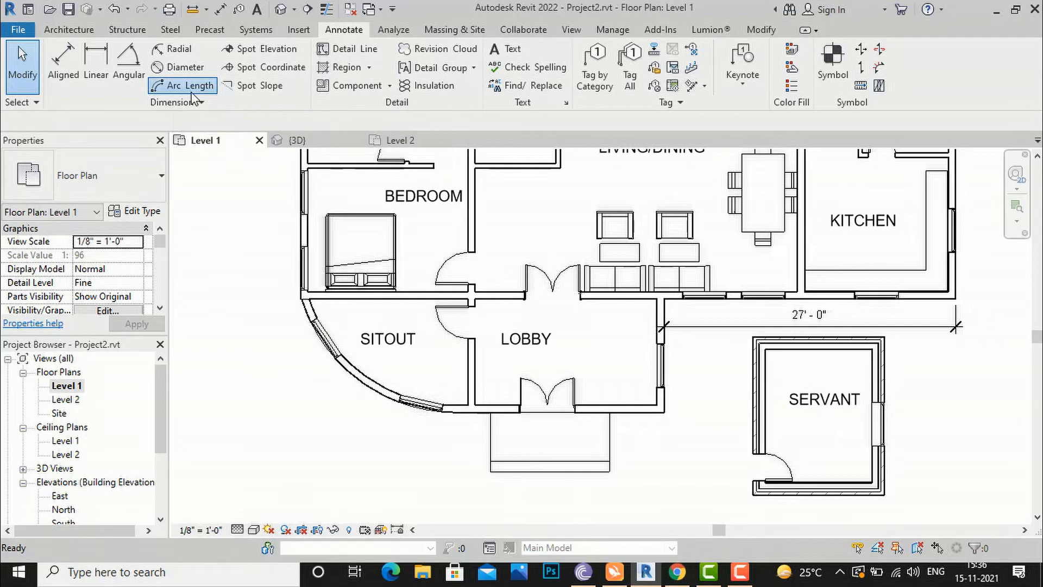
scroll(380, 402, "up", 3)
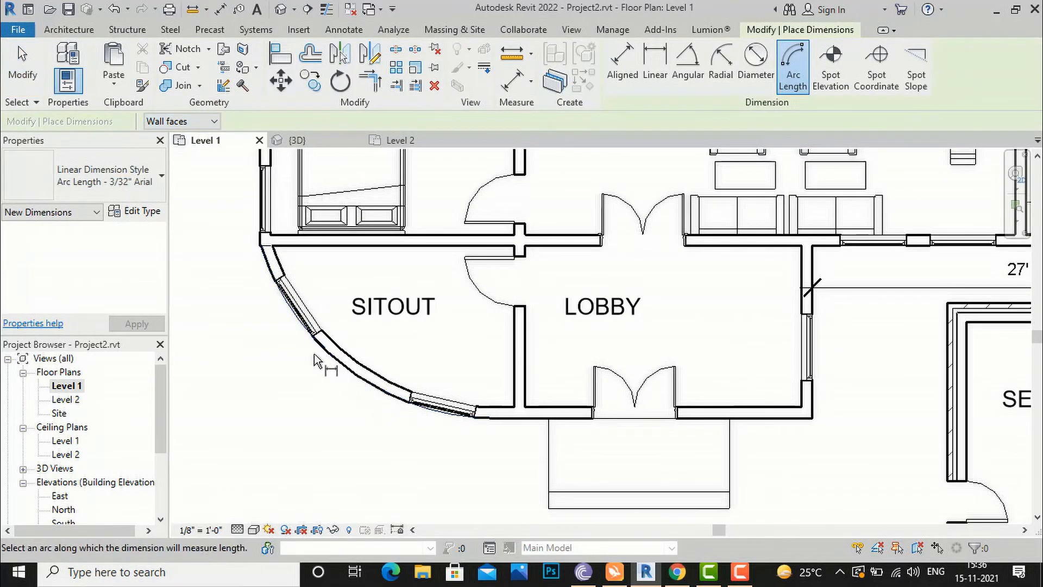
scroll(267, 270, "up", 1)
middle_click_drag(267, 270, 299, 259)
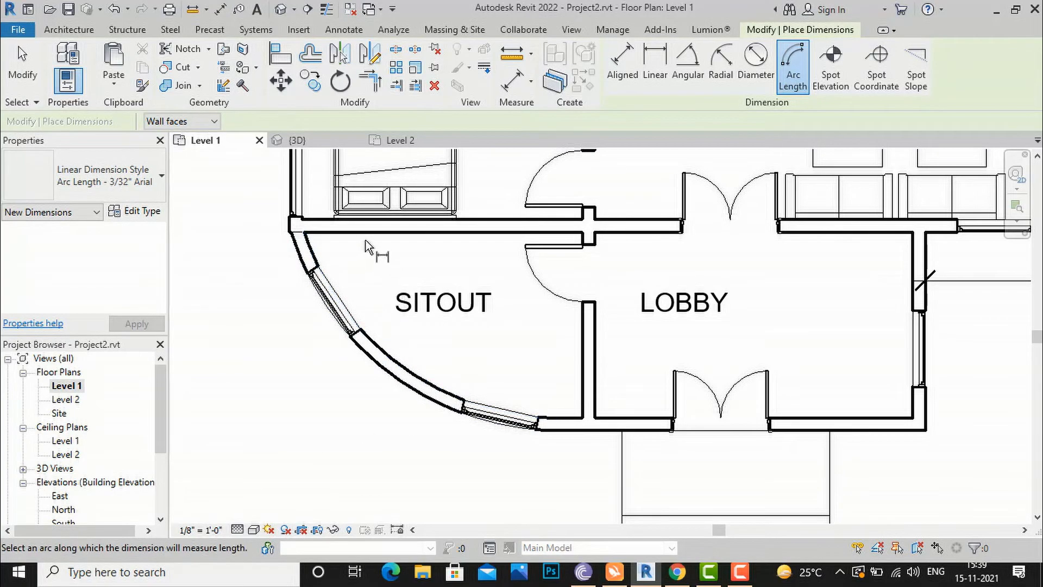
left_click(312, 245)
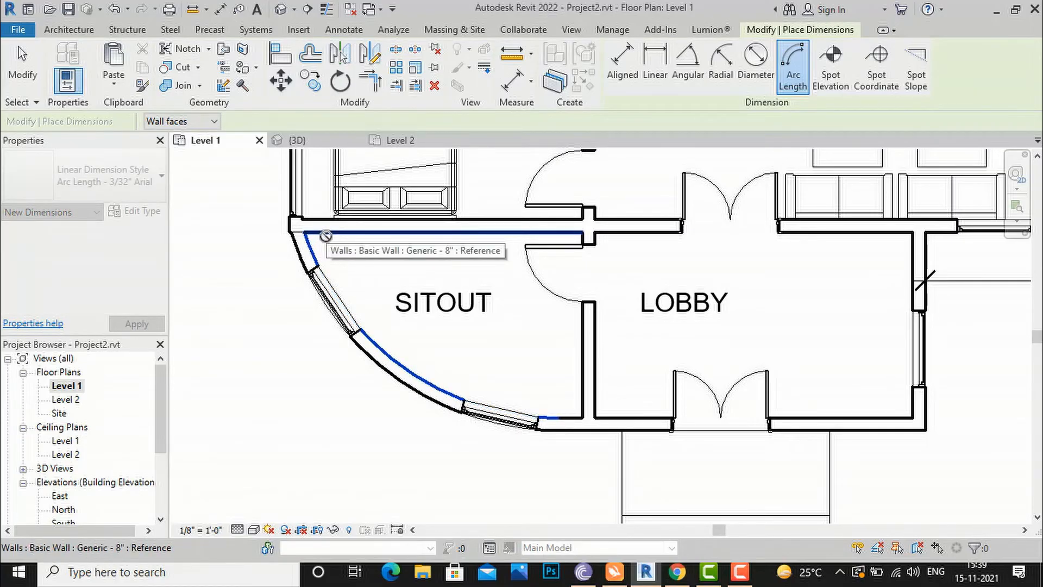
left_click(326, 235)
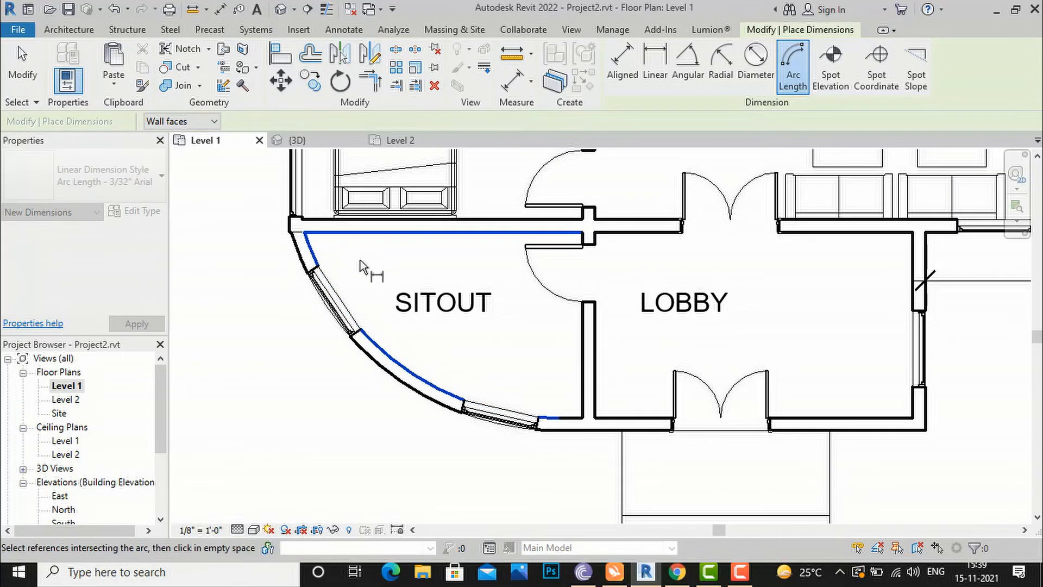
left_click(584, 350)
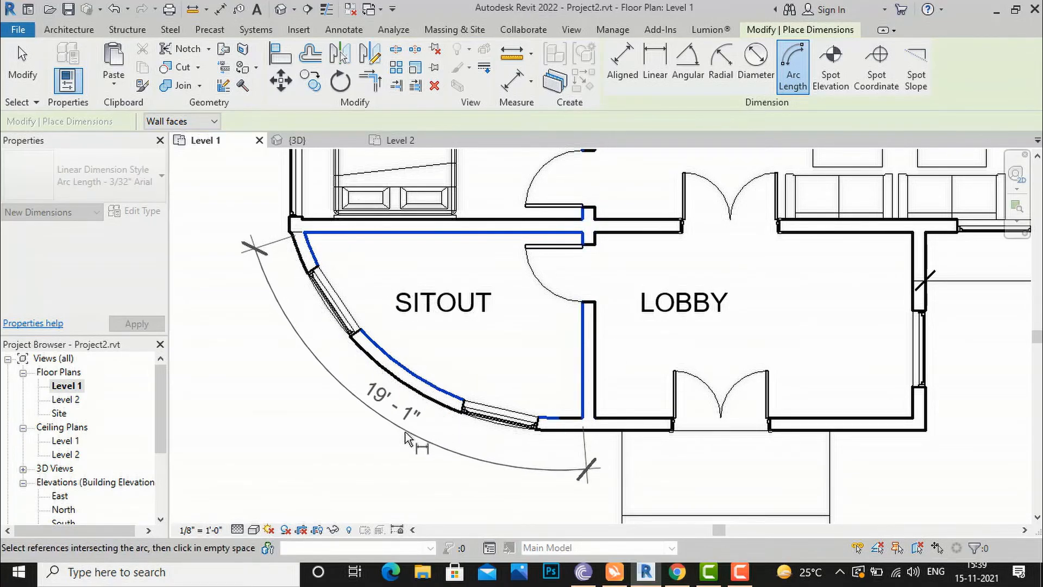
left_click(403, 440)
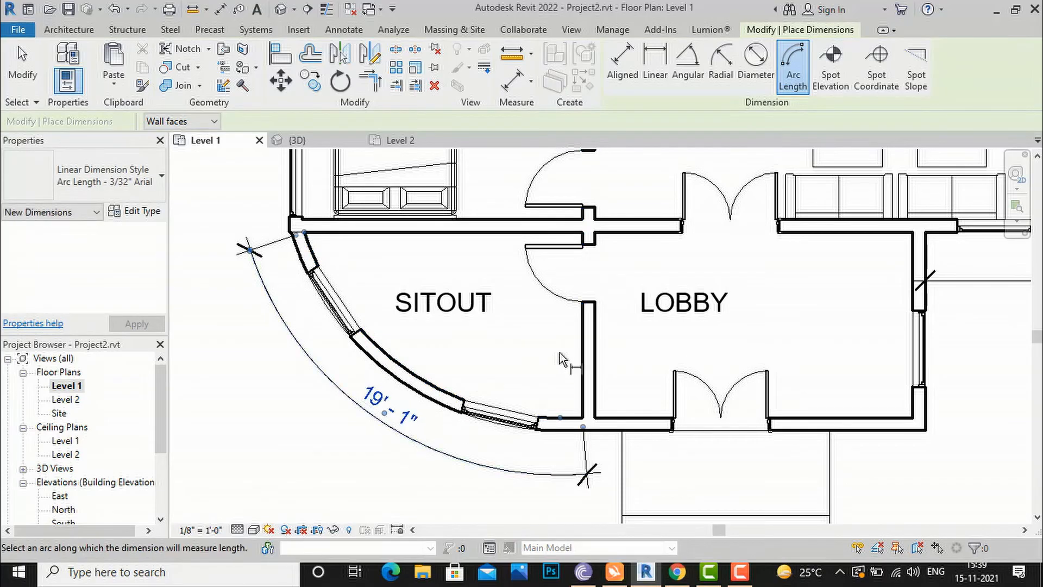
key("Escape")
key("Escape")
Open the East elevation view, followed by the North elevation view.
scroll(407, 427, "down", 3)
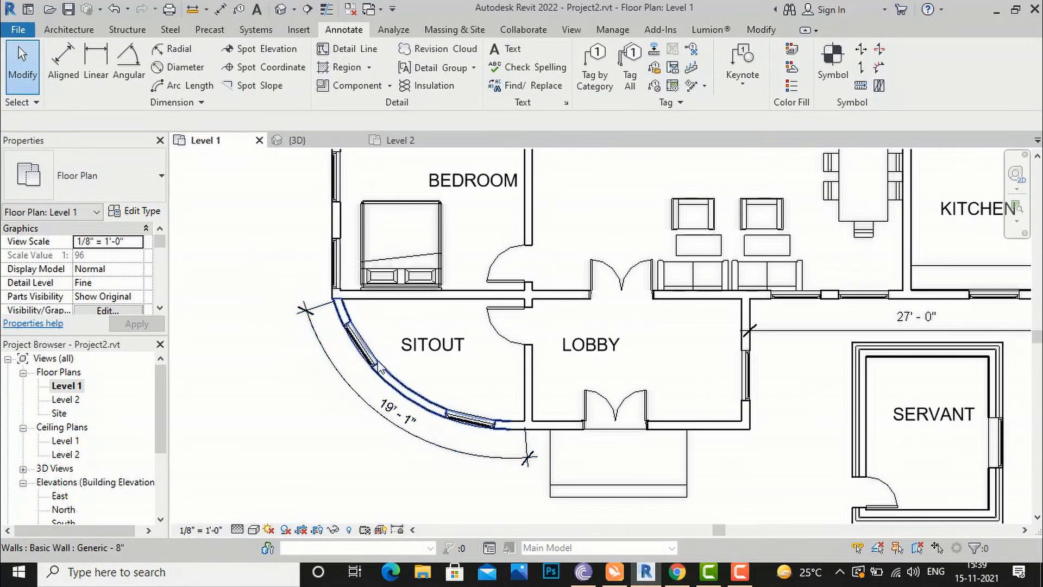
scroll(333, 353, "down", 1)
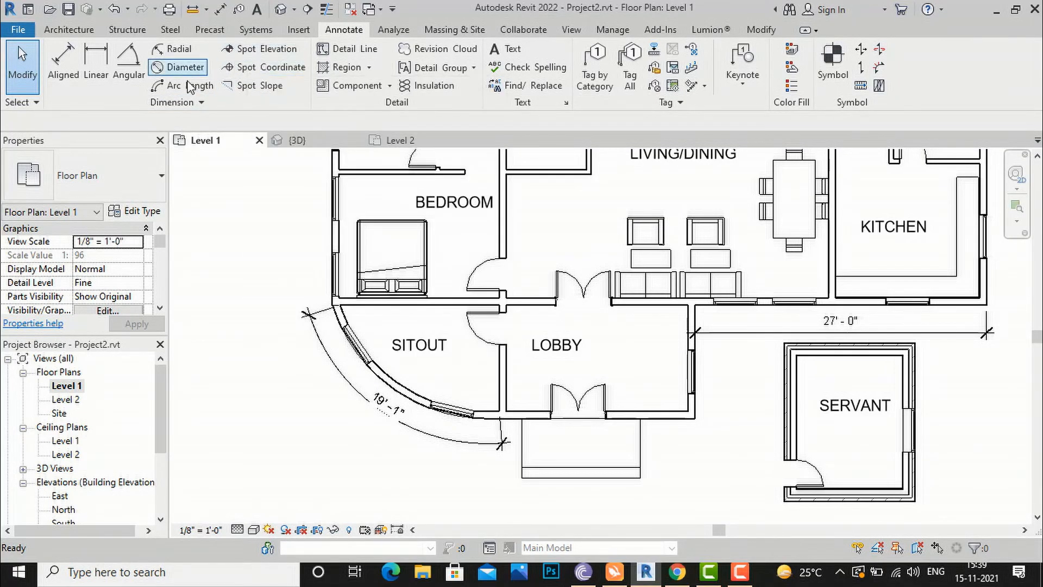
scroll(232, 244, "down", 1)
scroll(232, 244, "down", 1)
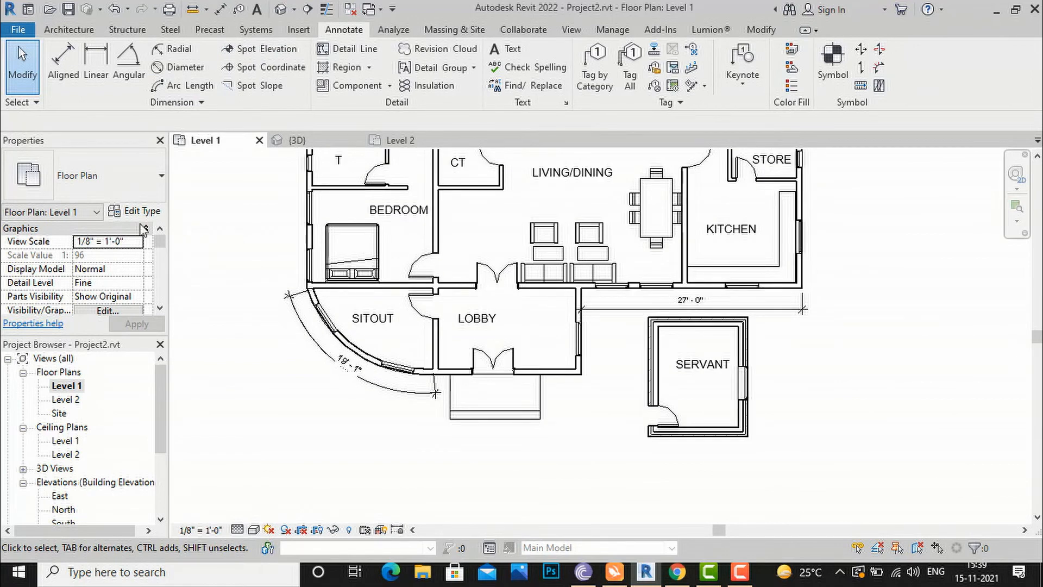
scroll(87, 456, "down", 1)
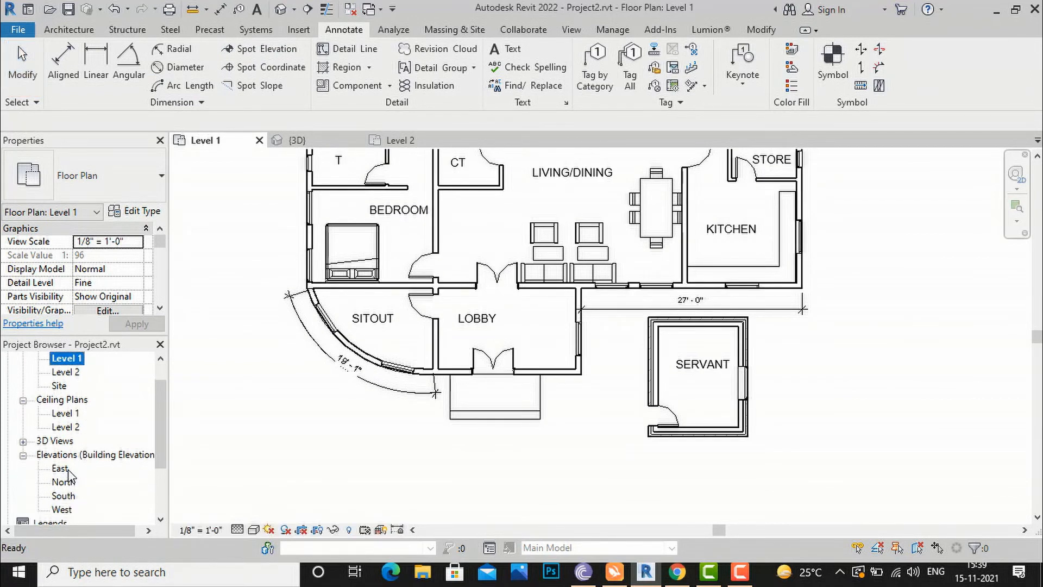
double_click(60, 469)
double_click(58, 484)
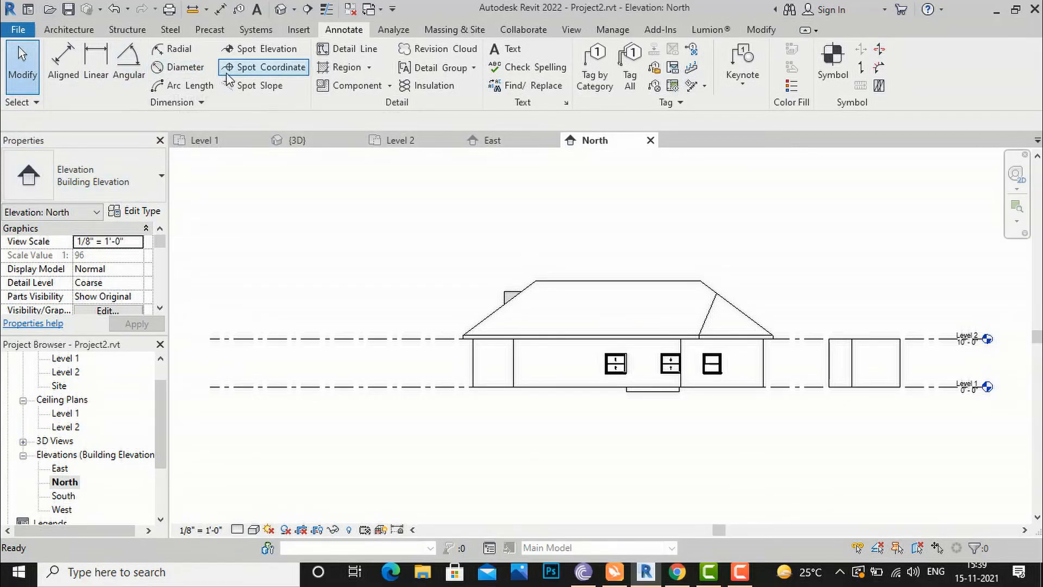
Place a Spot Elevation with a shouldered leader on the roof's left eave corner.
left_click(258, 52)
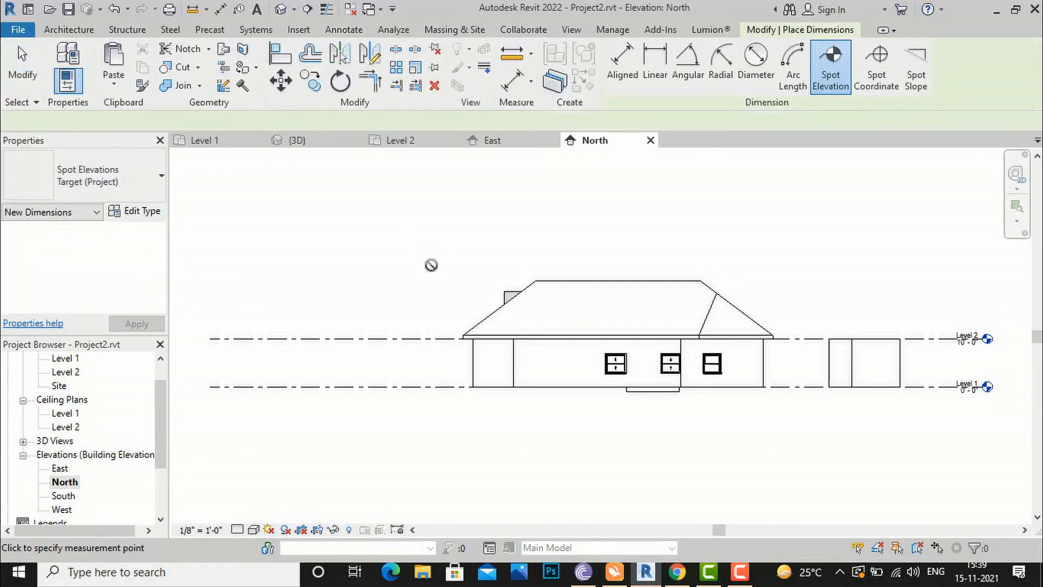
left_click(462, 334)
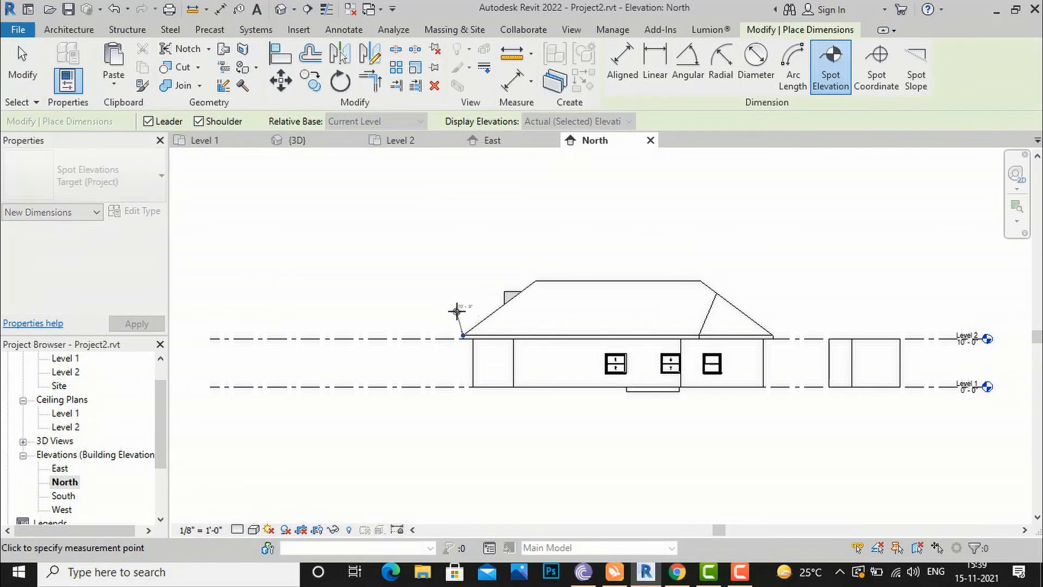
scroll(454, 304, "up", 3)
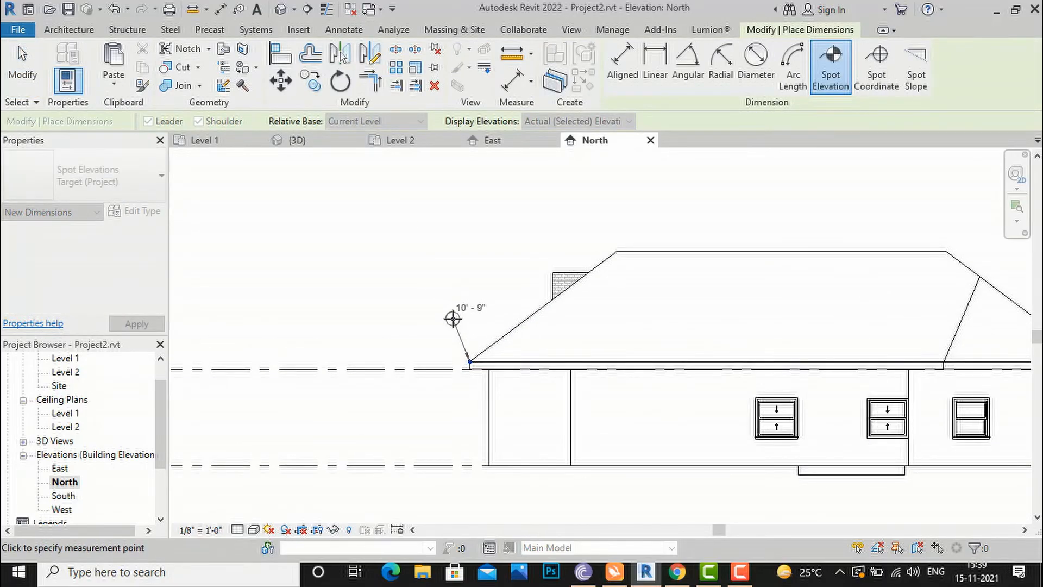
left_click(452, 319)
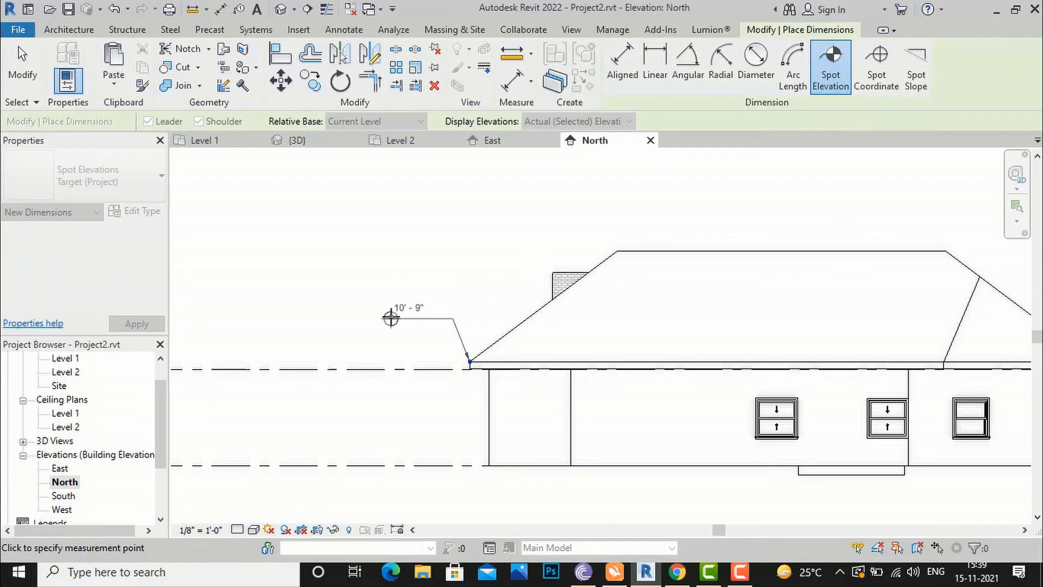
left_click(391, 317)
scroll(408, 328, "up", 2)
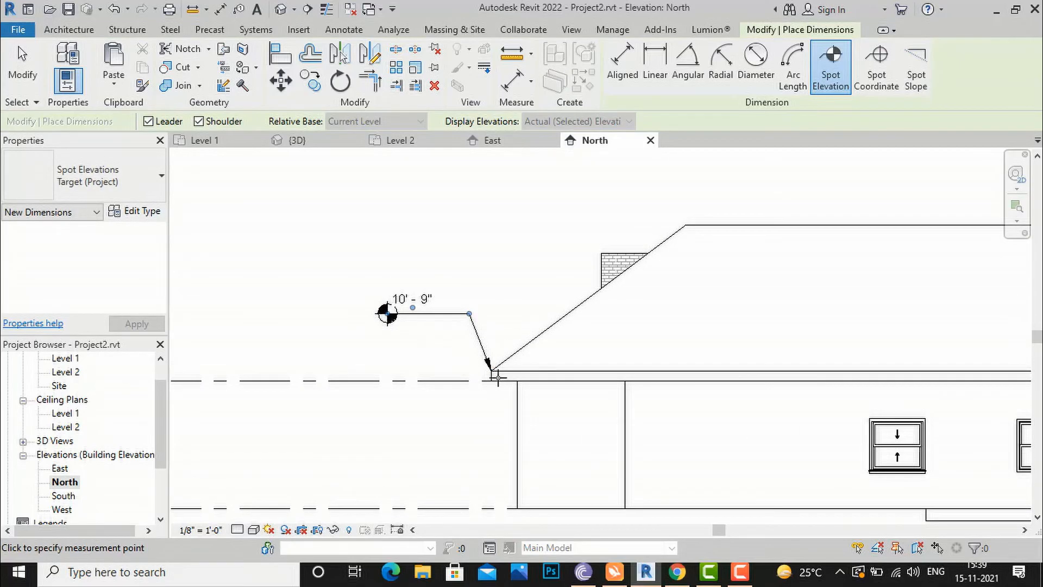
Add a Spot Elevation with a shouldered leader at the left end of the roof ridge and leave the command.
scroll(396, 368, "down", 2)
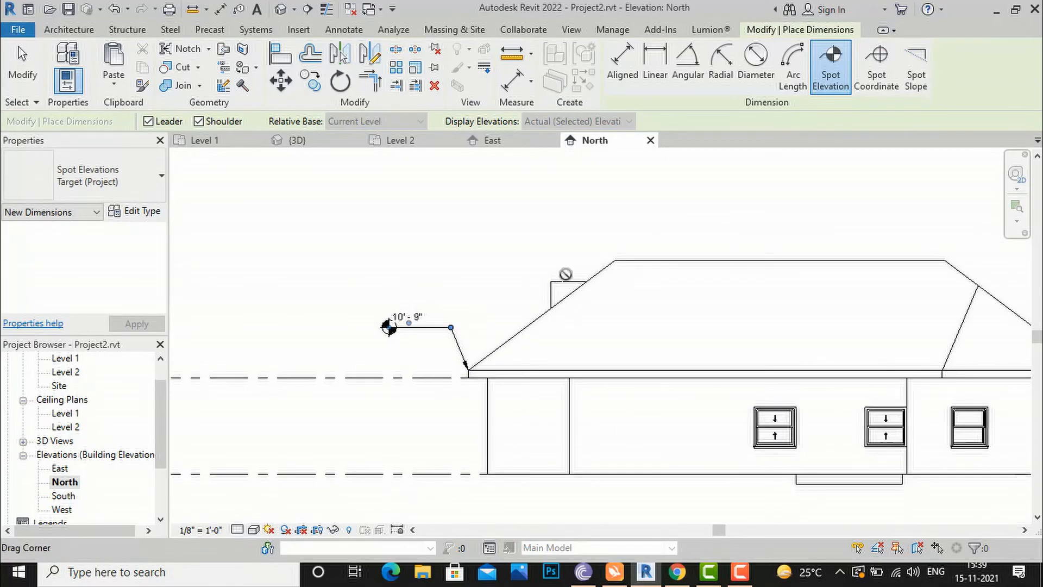
left_click(614, 260)
left_click(591, 216)
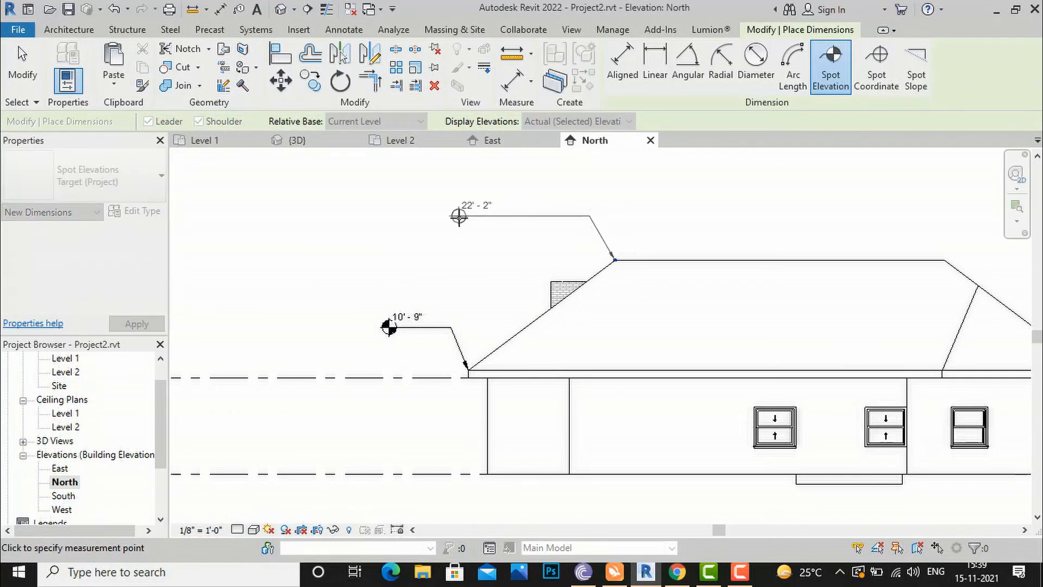
left_click(450, 216)
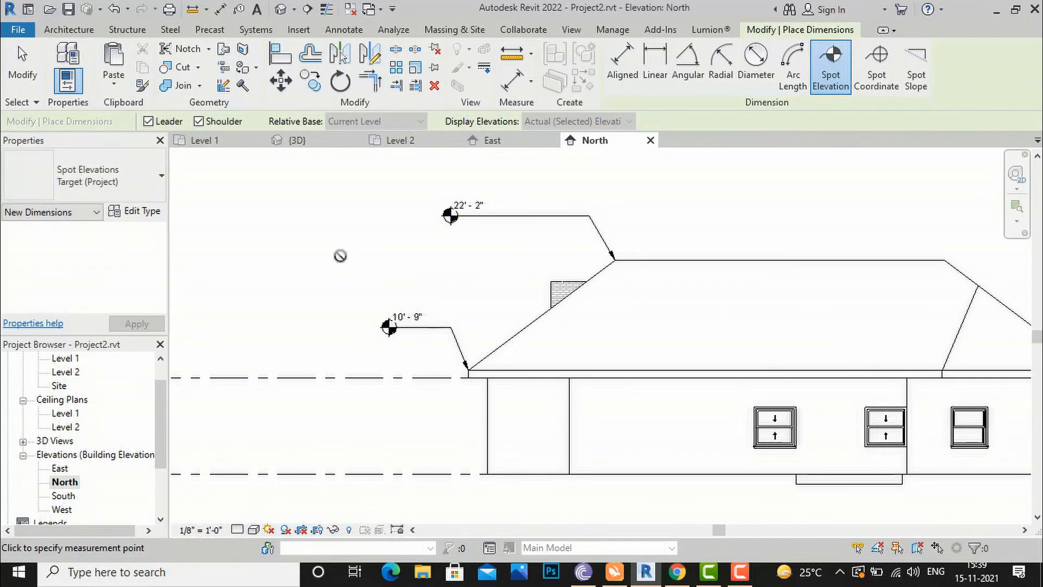
key("Escape")
Place a Spot Coordinate with a shouldered leader on the roof ridge, left of its middle.
scroll(436, 267, "down", 1)
scroll(430, 242, "up", 2)
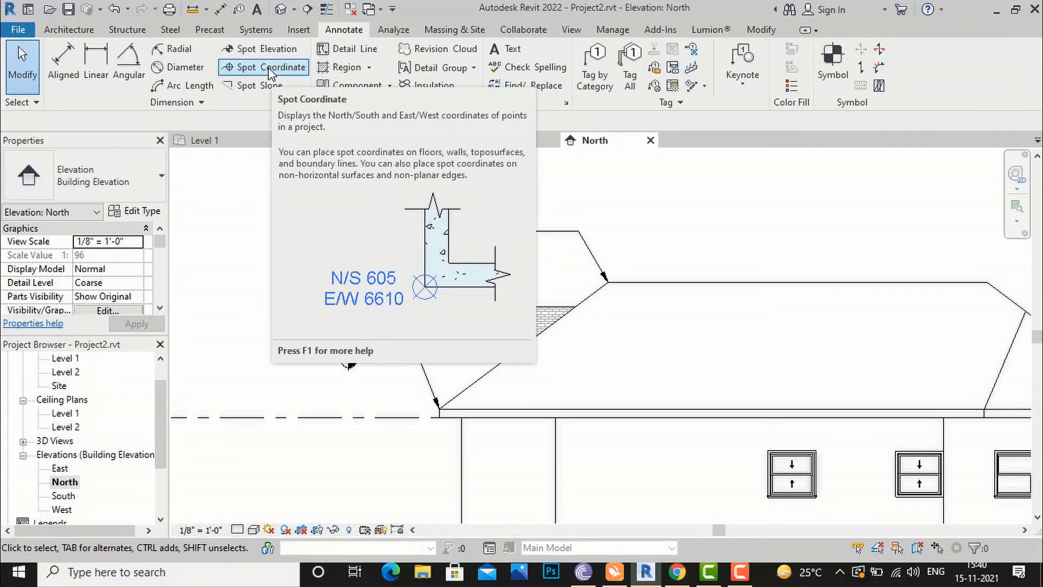
left_click(270, 68)
scroll(288, 238, "down", 3)
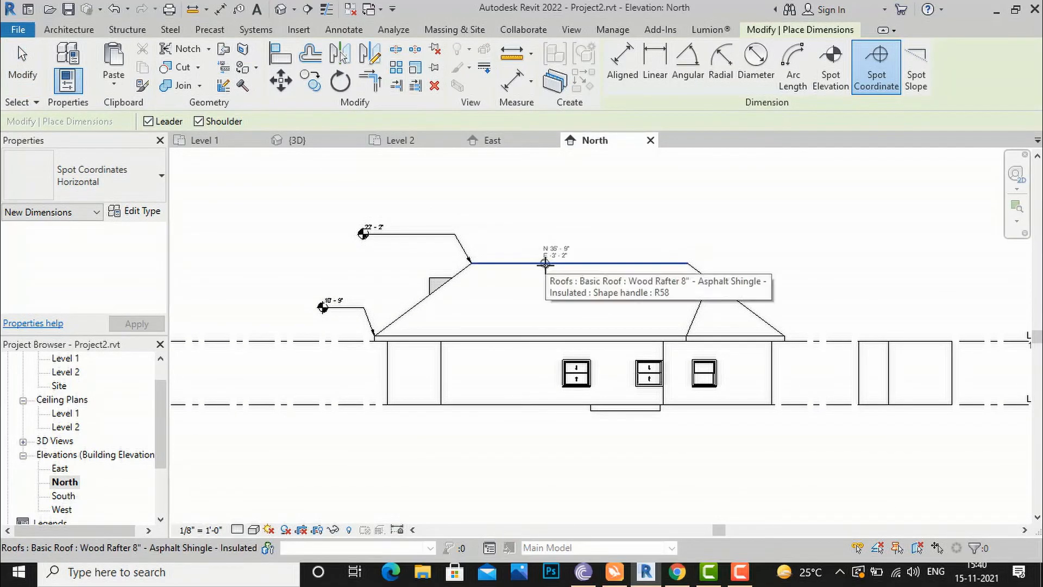
scroll(545, 263, "up", 4)
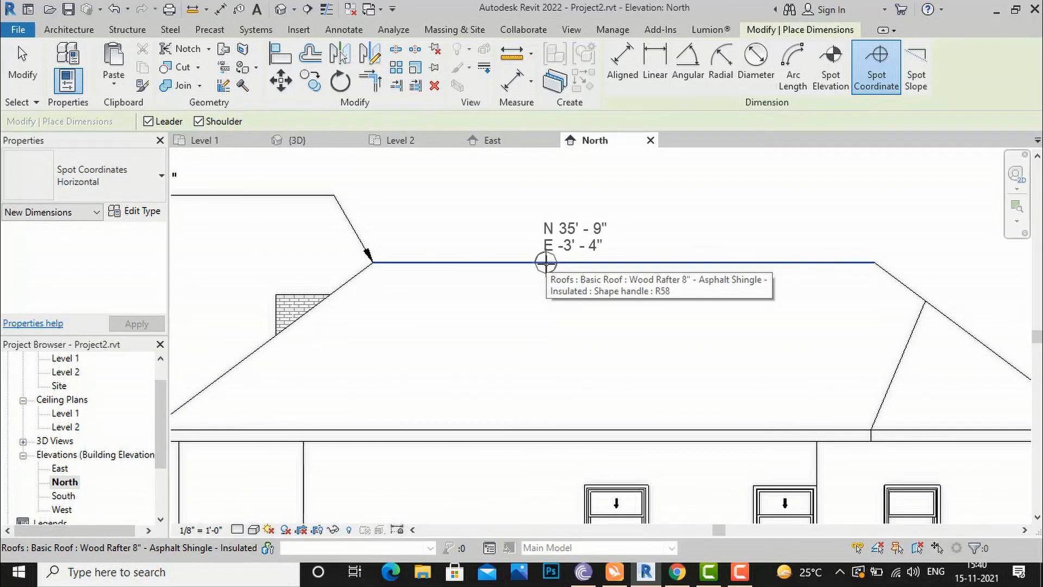
left_click(546, 263)
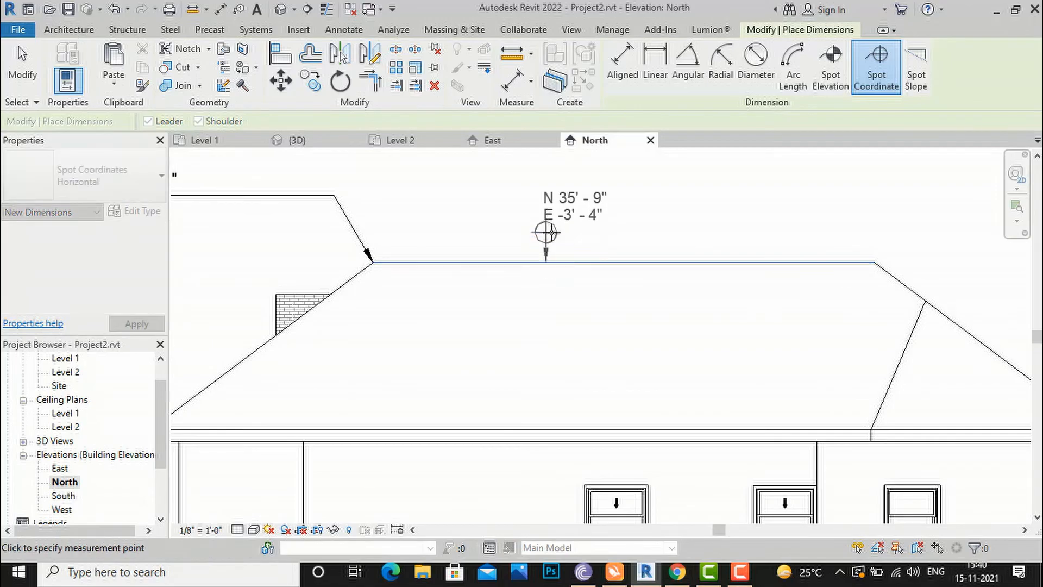
left_click(546, 219)
left_click(601, 218)
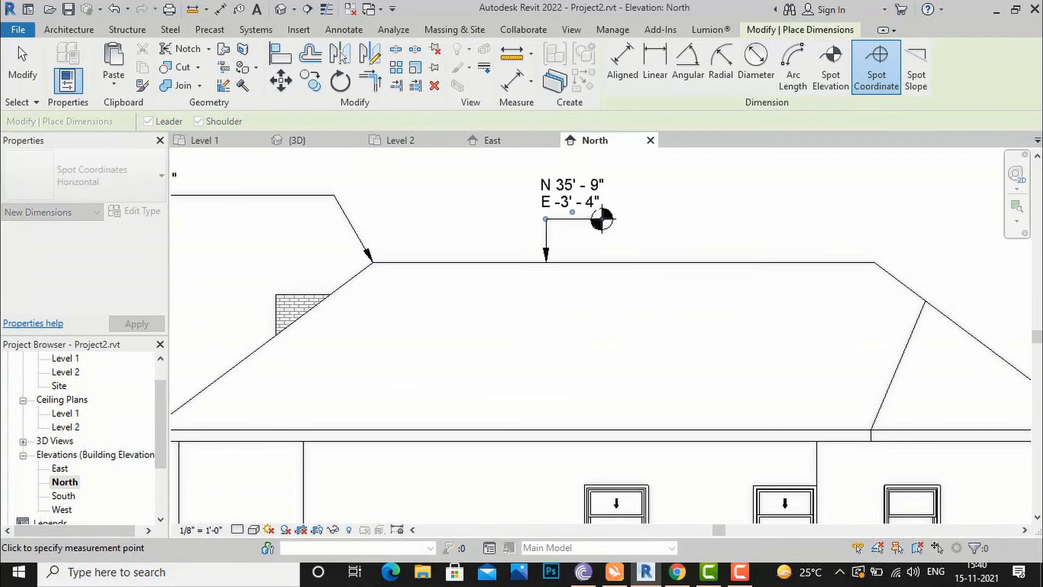
Add a second Spot Coordinate farther right along the roof ridge and finish the command.
left_click(726, 263)
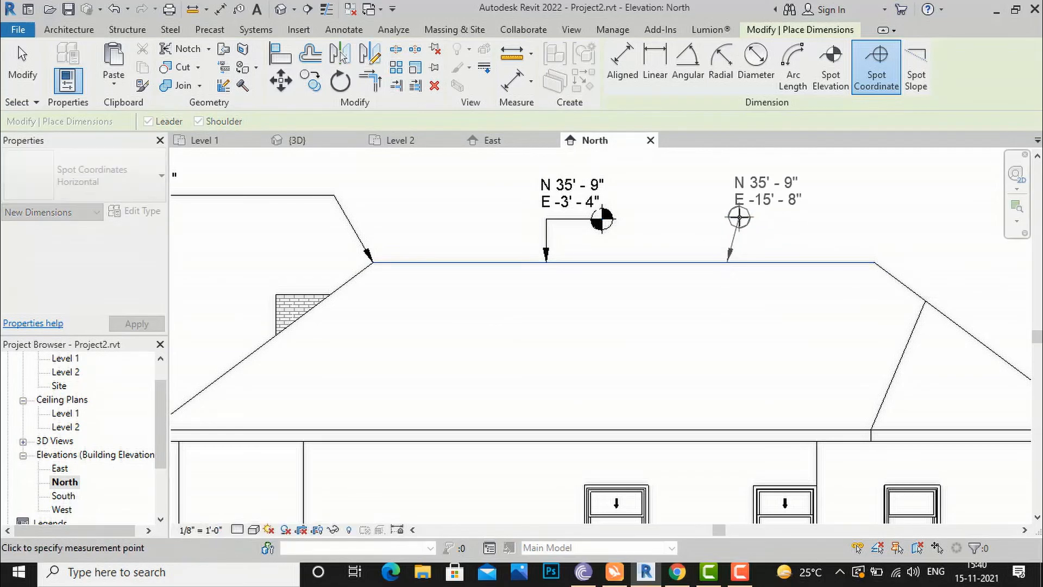
left_click(808, 204)
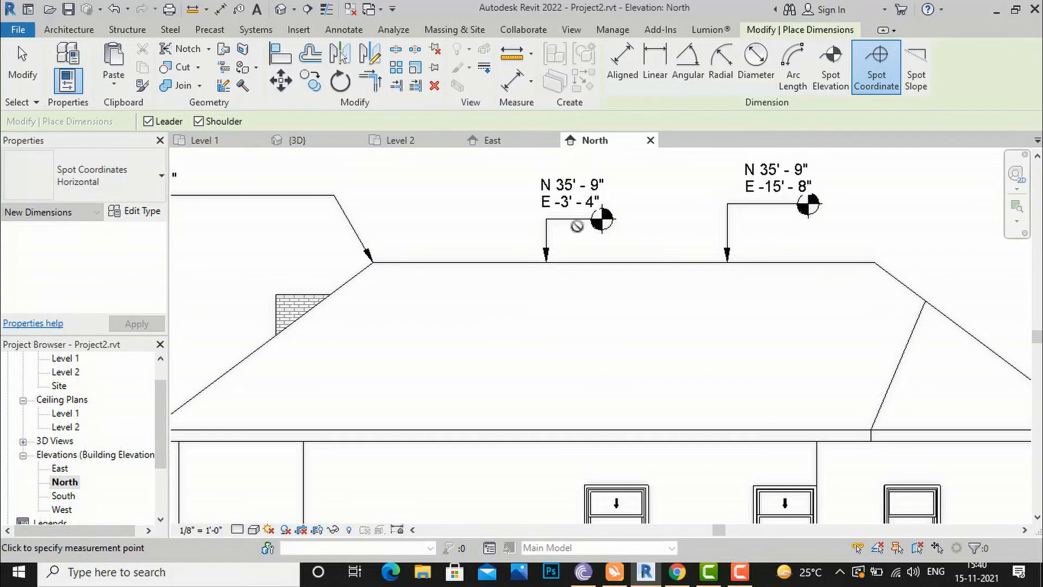
scroll(577, 227, "down", 2)
key("Escape")
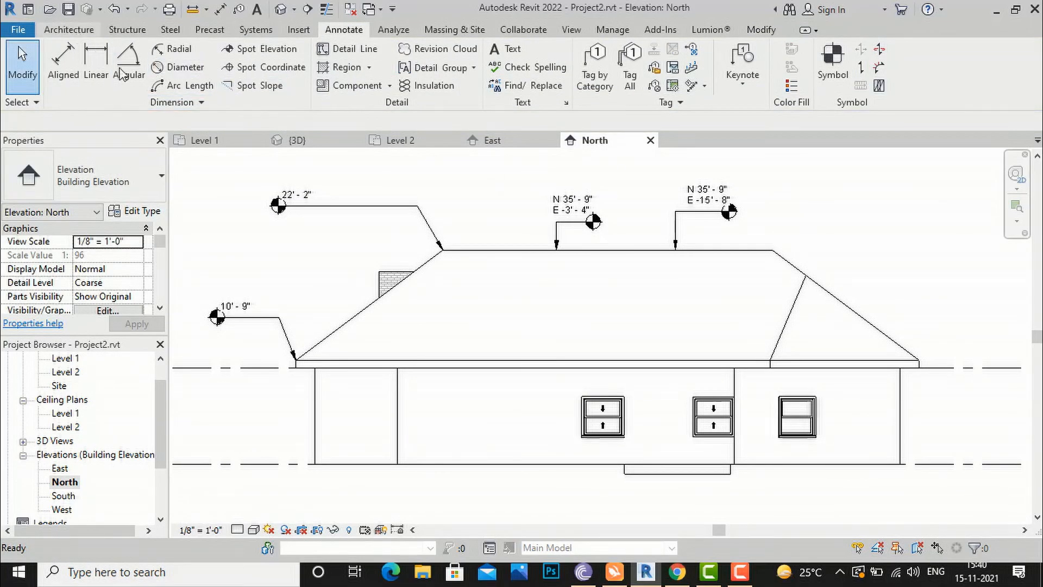
Place an arrow-style Spot Slope with a 1/16" offset above the lower part of the roof's right sloping edge.
left_click(62, 32)
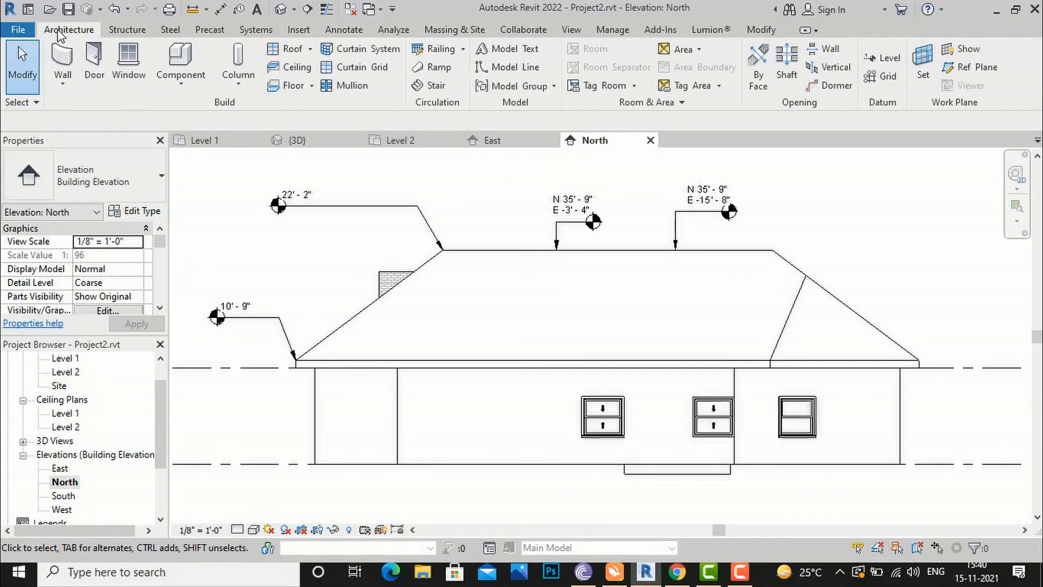
left_click(344, 32)
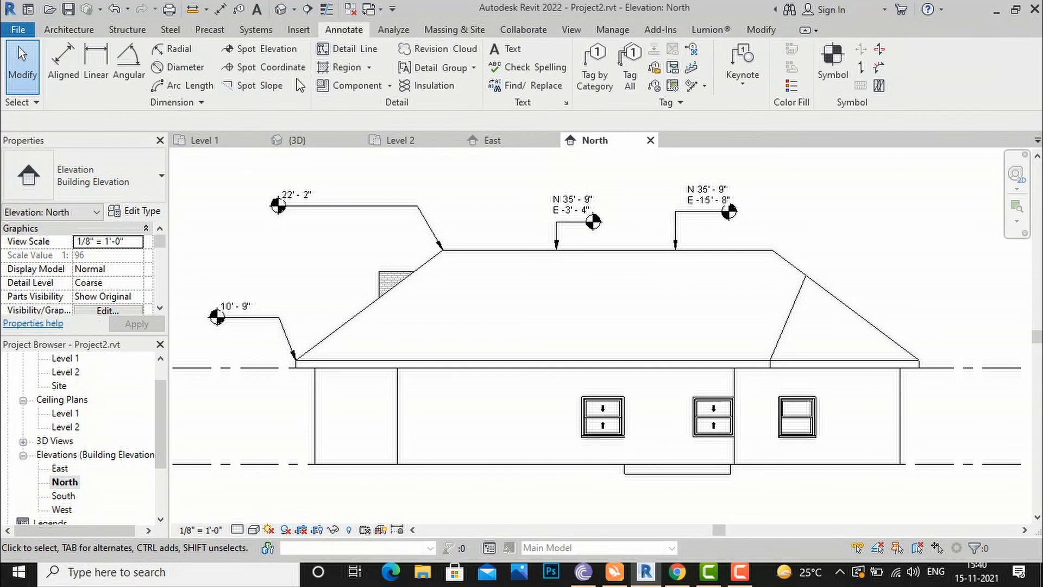
left_click(255, 86)
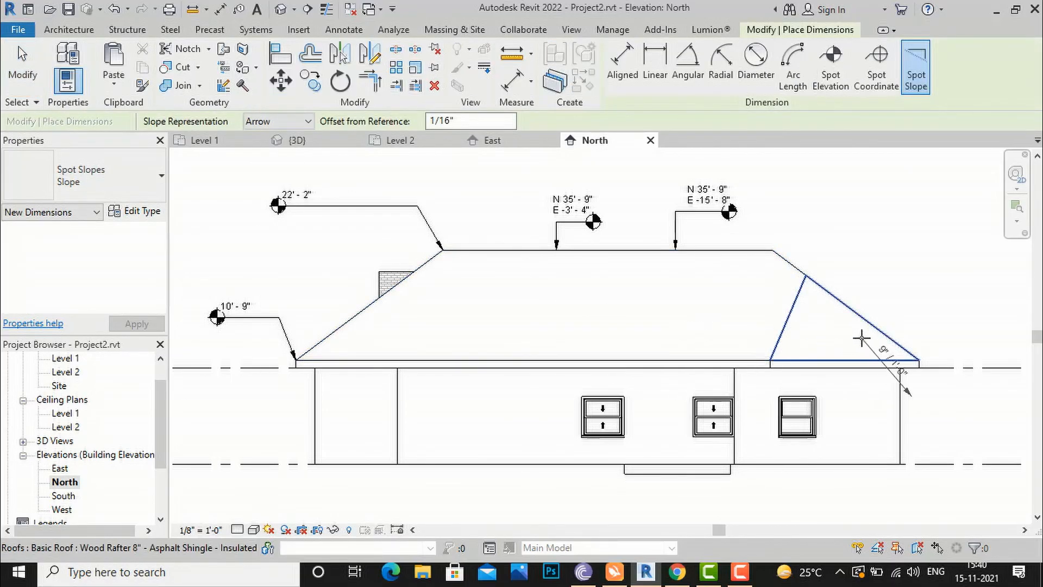
scroll(861, 337, "up", 2)
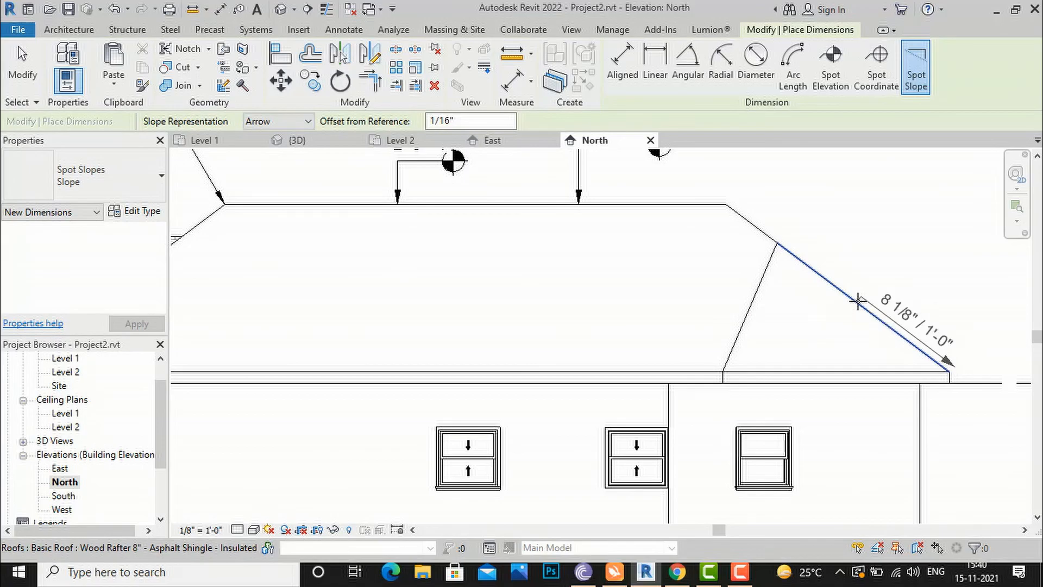
left_click(860, 299)
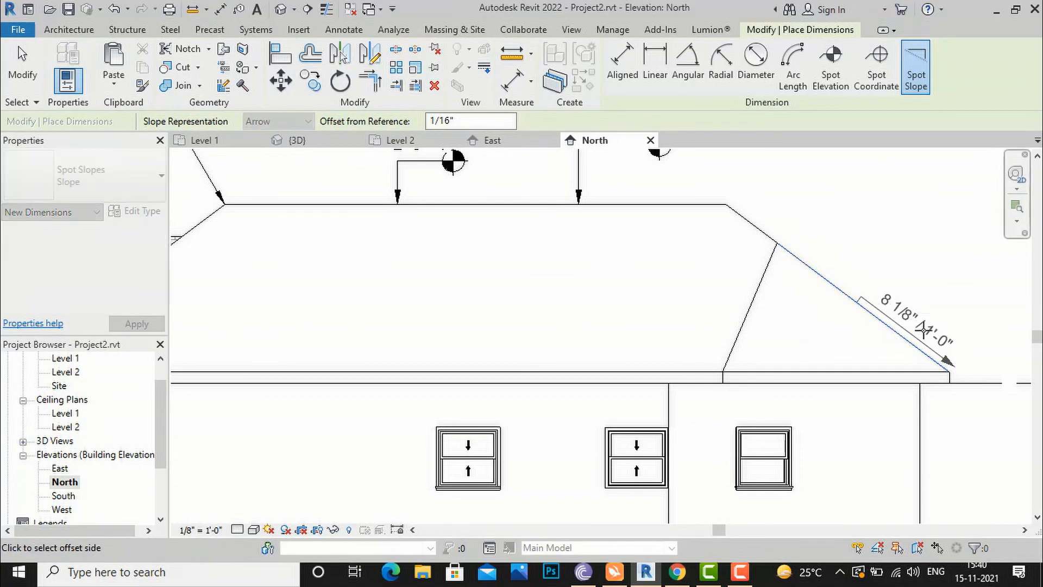
scroll(923, 330, "up", 2)
scroll(924, 330, "up", 1)
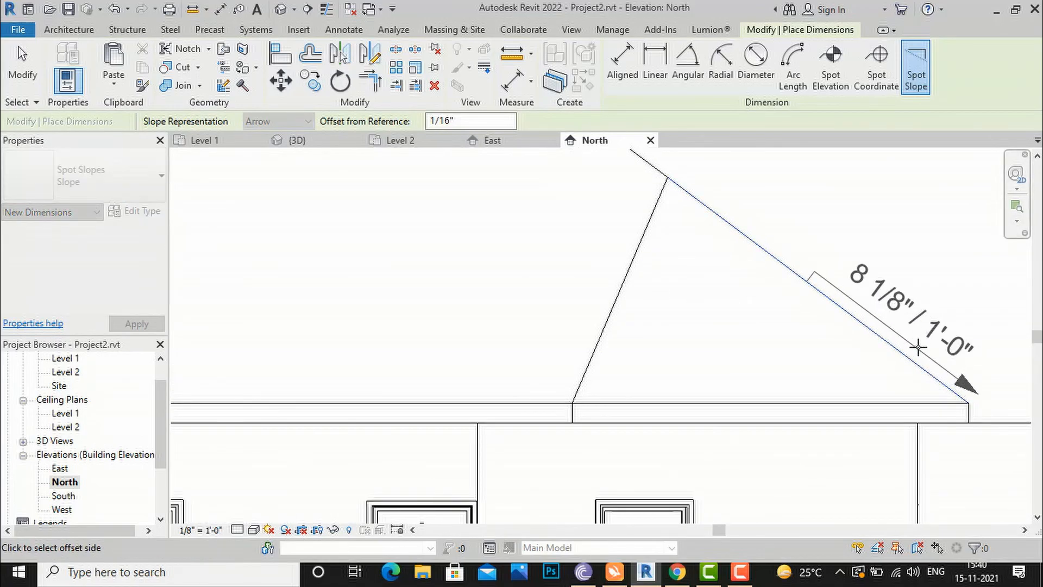
left_click(917, 251)
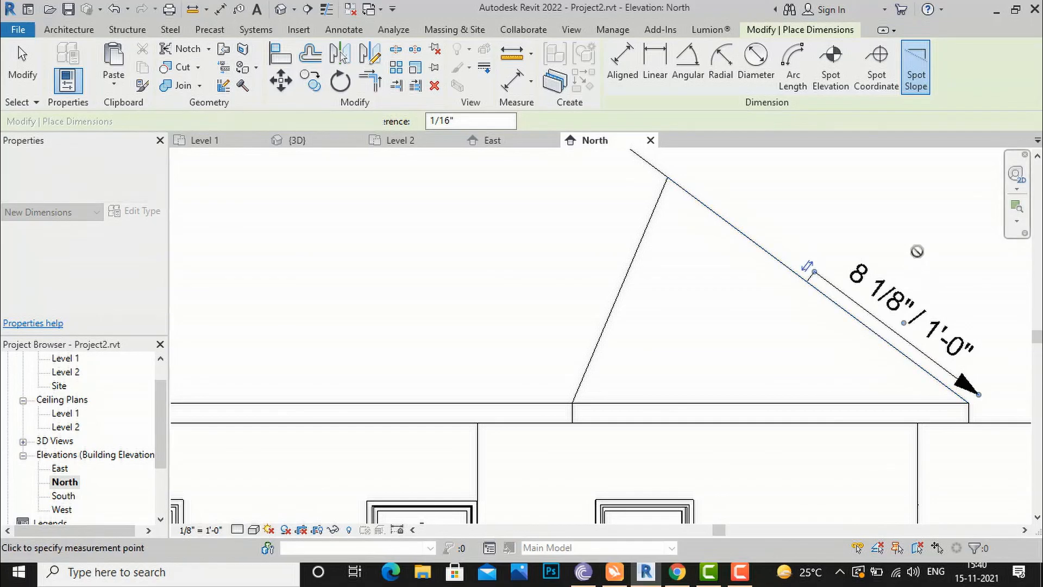
Add a second Spot Slope above the upper part of the right sloping edge, just below the ridge end.
scroll(701, 321, "down", 2)
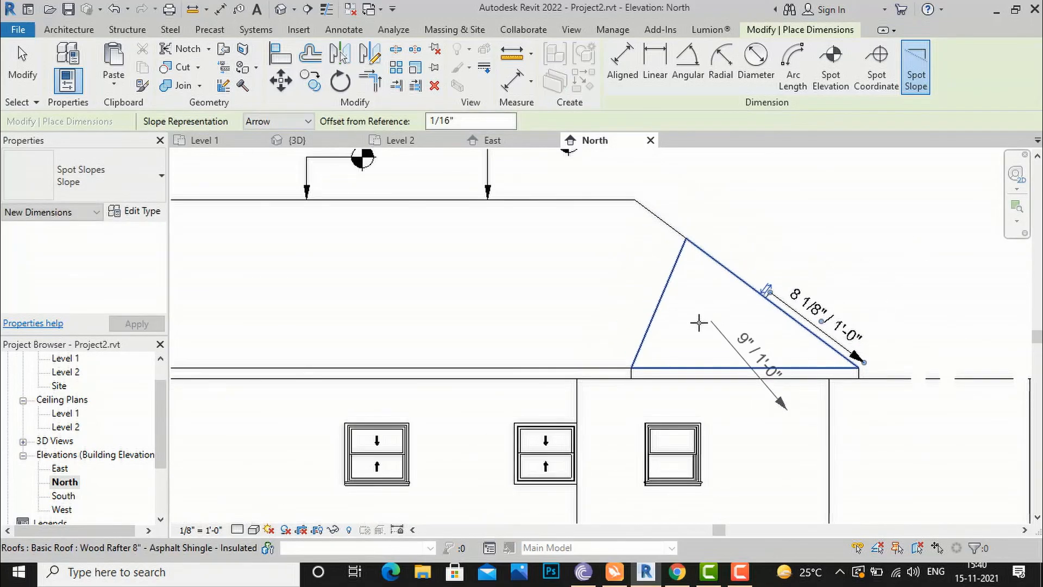
left_click(652, 212)
scroll(704, 235, "up", 1)
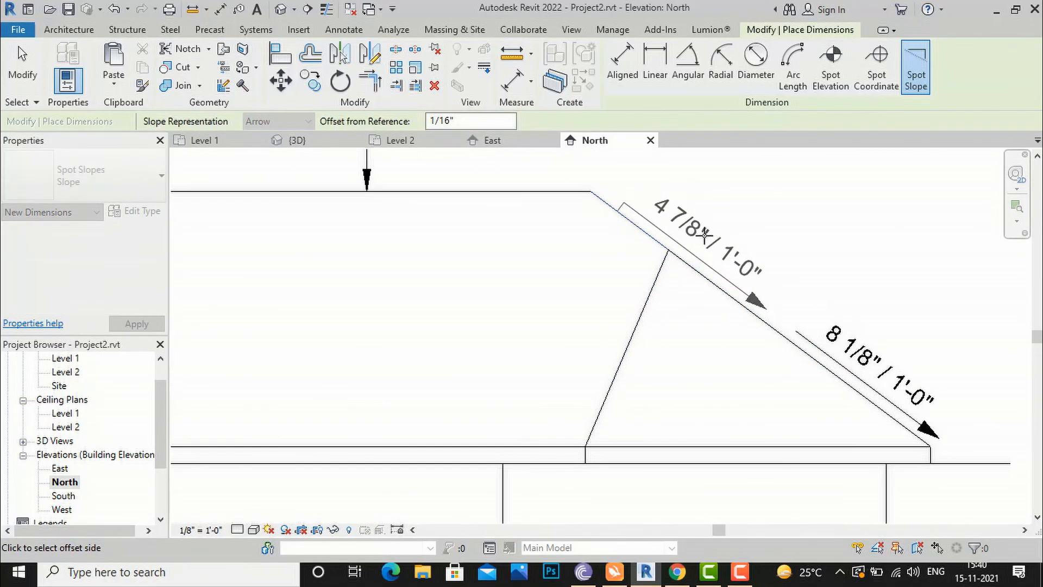
left_click(774, 237)
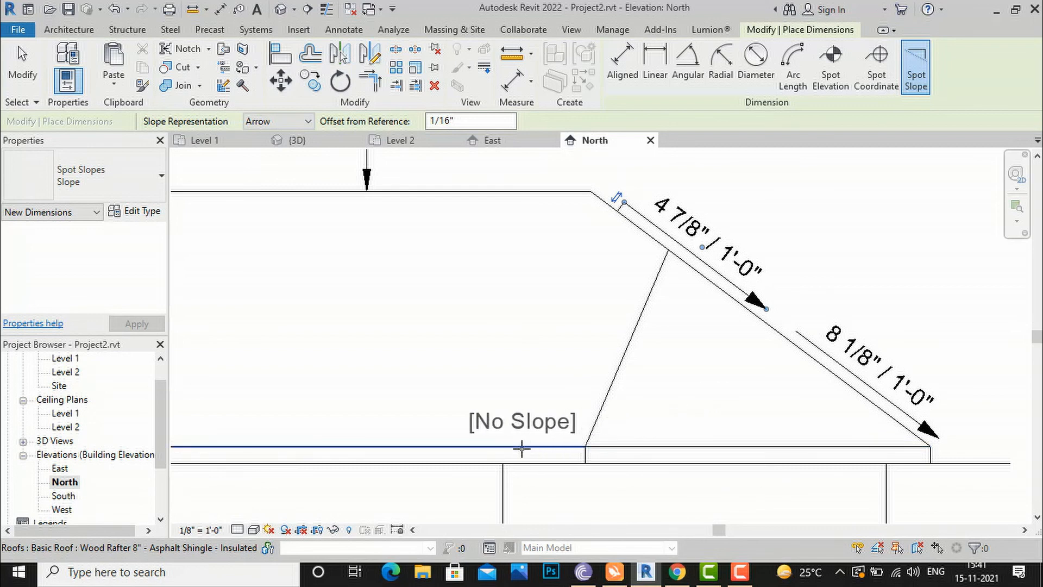
Place a Spot Slope on the horizontal eave line at the base of the right-hand roof triangle and leave the command.
left_click(631, 445)
key("Escape")
key("Escape")
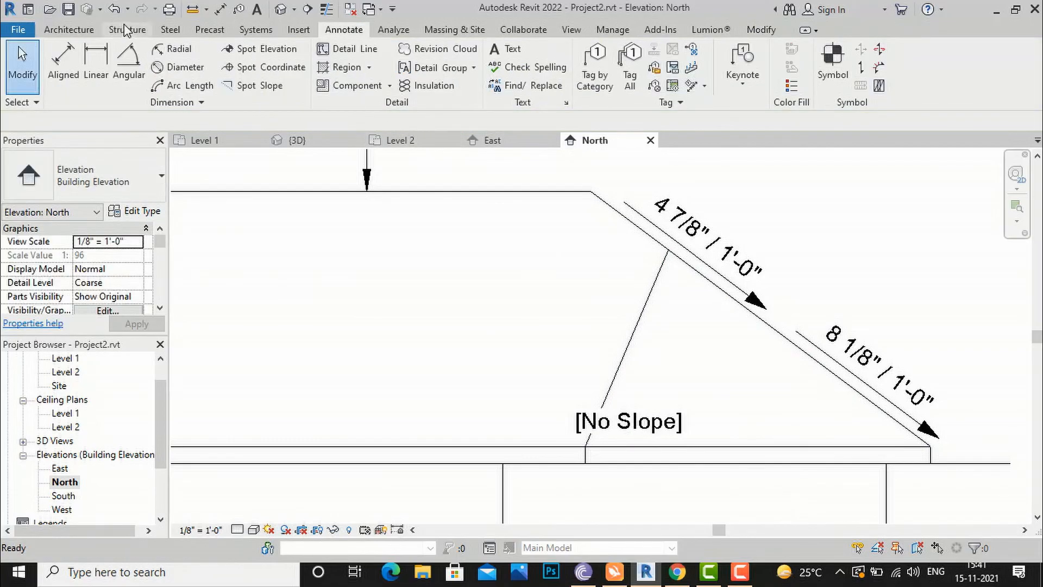
scroll(130, 33, "up", 1)
left_click(344, 30)
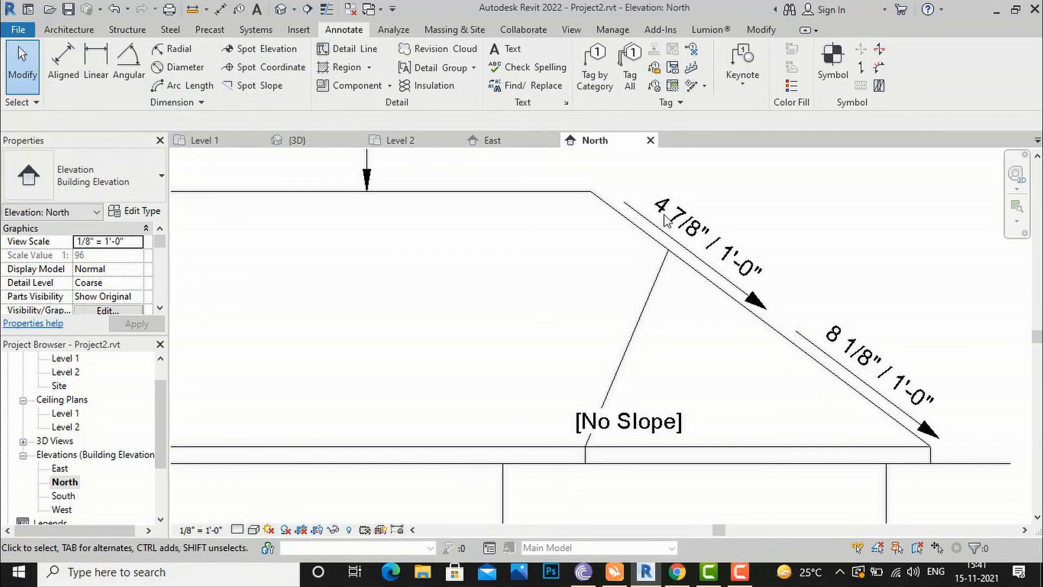
scroll(704, 217, "down", 4)
scroll(540, 419, "down", 2)
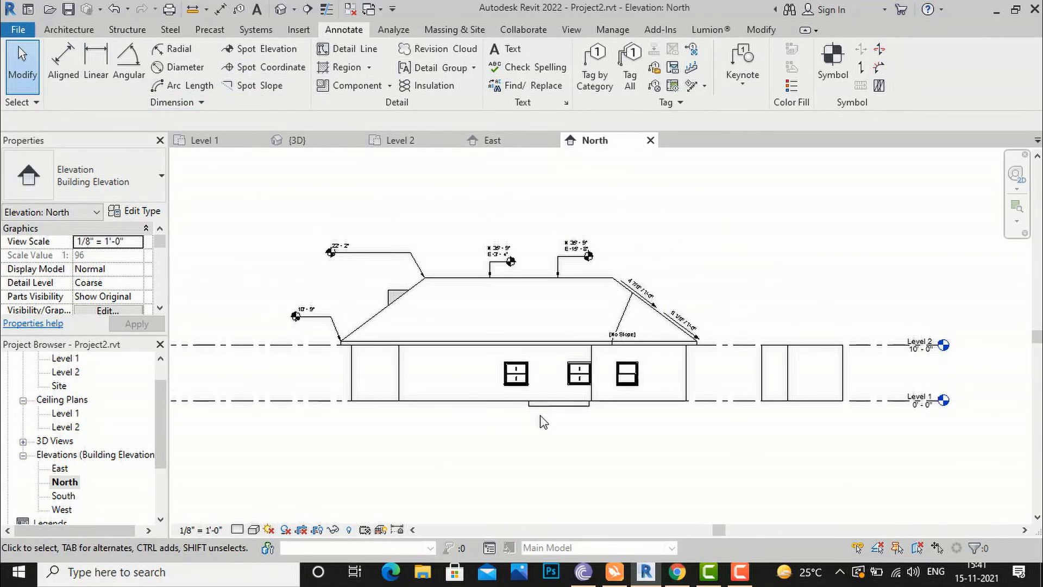